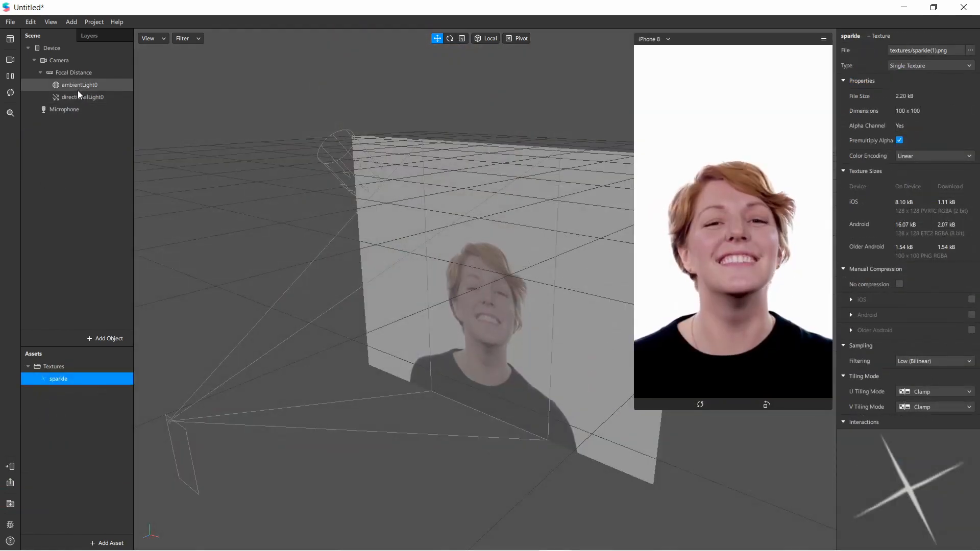
click(78, 86)
click(76, 76)
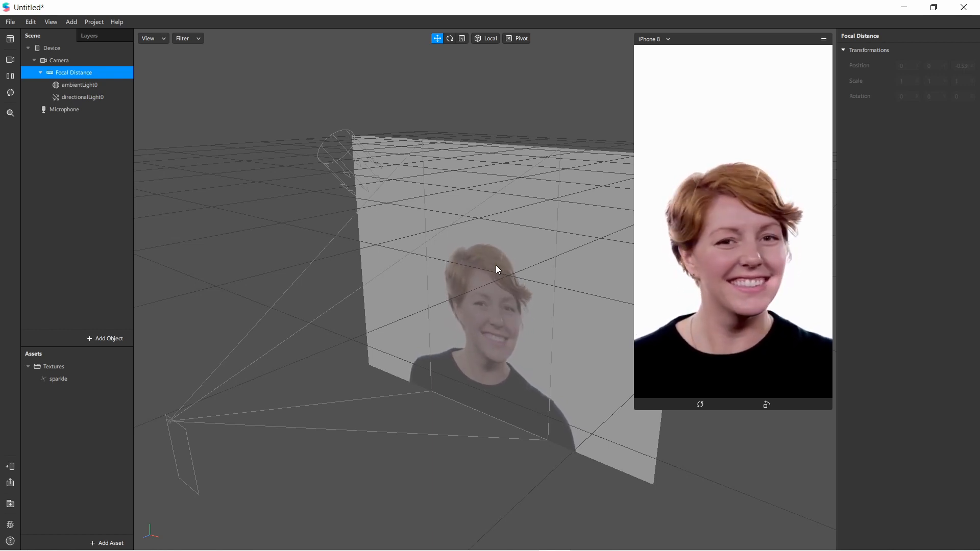
middle_drag(434, 323, 492, 303)
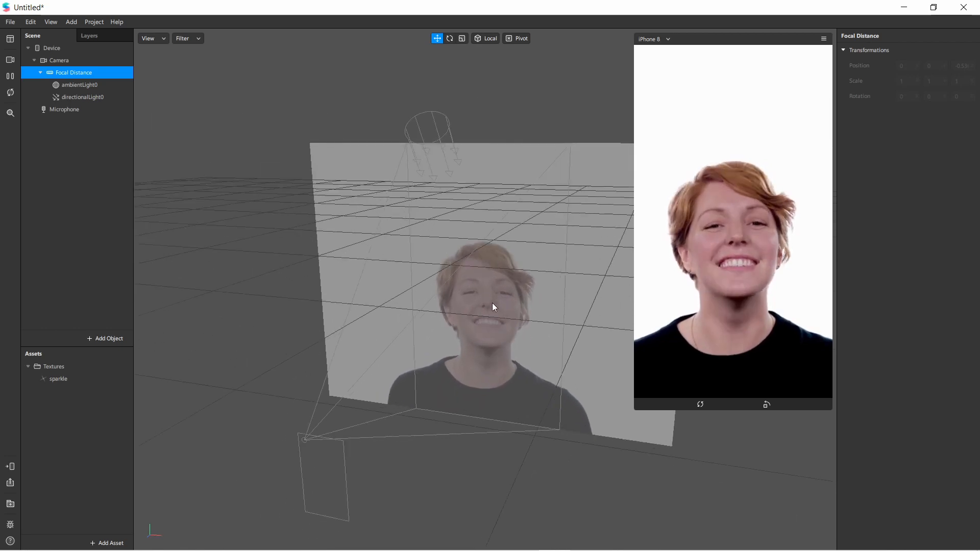
scroll(492, 295, up, 8)
scroll(496, 311, down, 2)
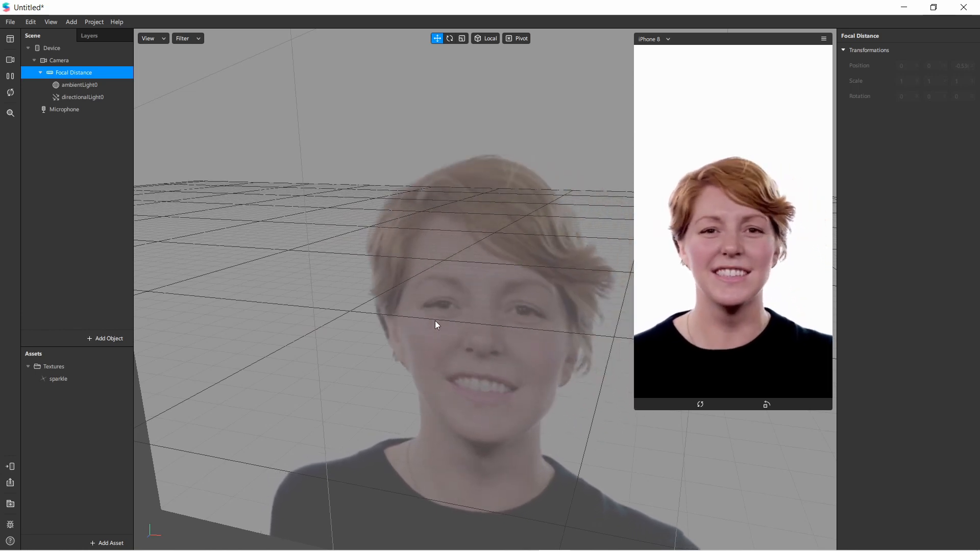
scroll(464, 314, down, 1)
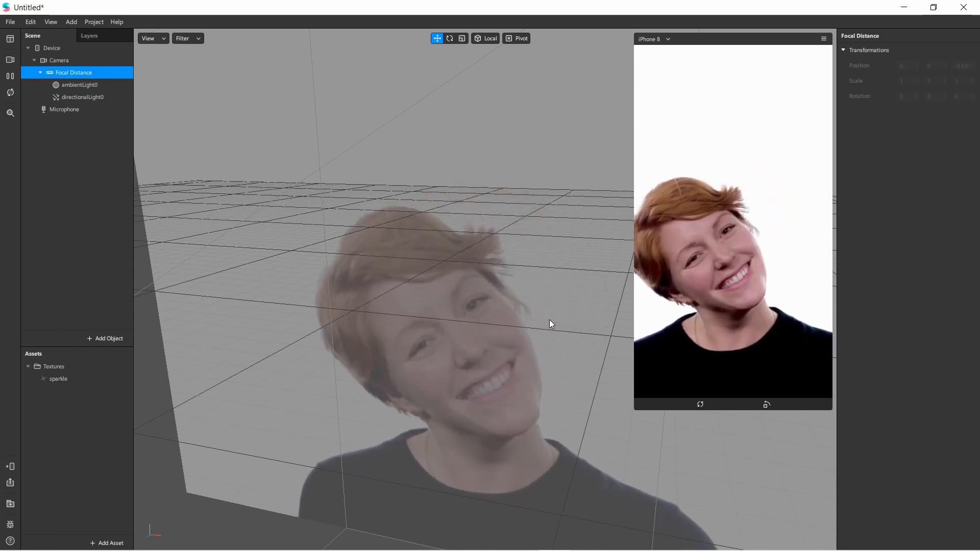
scroll(360, 231, down, 1)
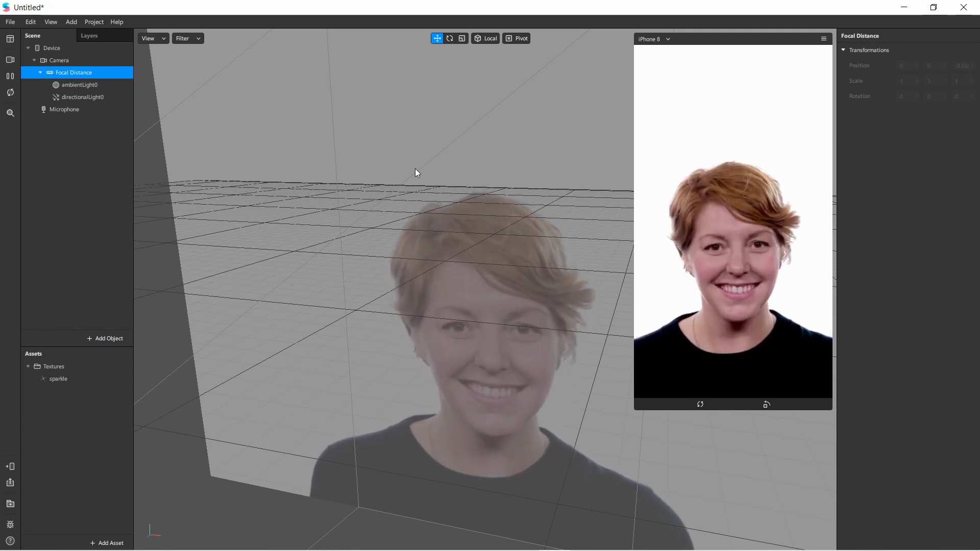
Step: Search the object library for "fa" and insert a Face Mesh into the scene
click(109, 315)
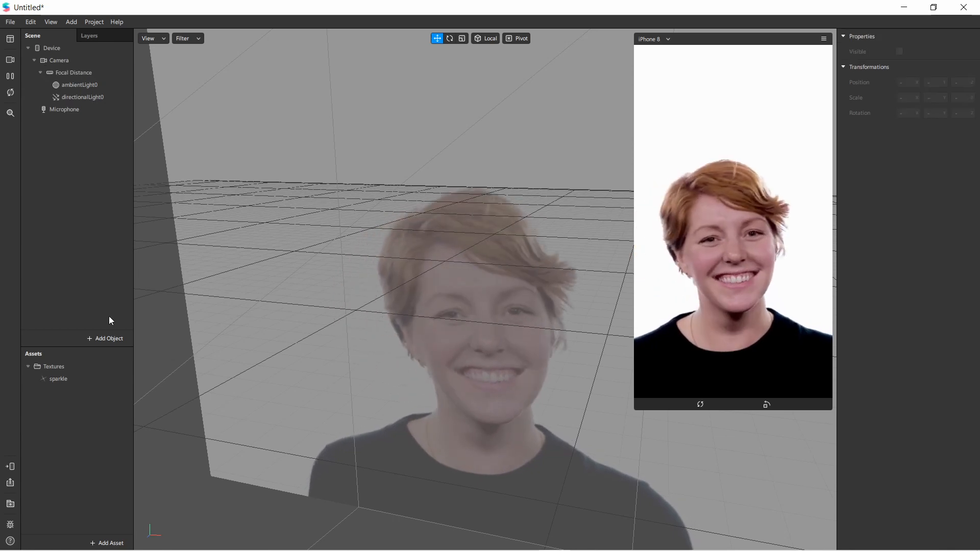
click(107, 338)
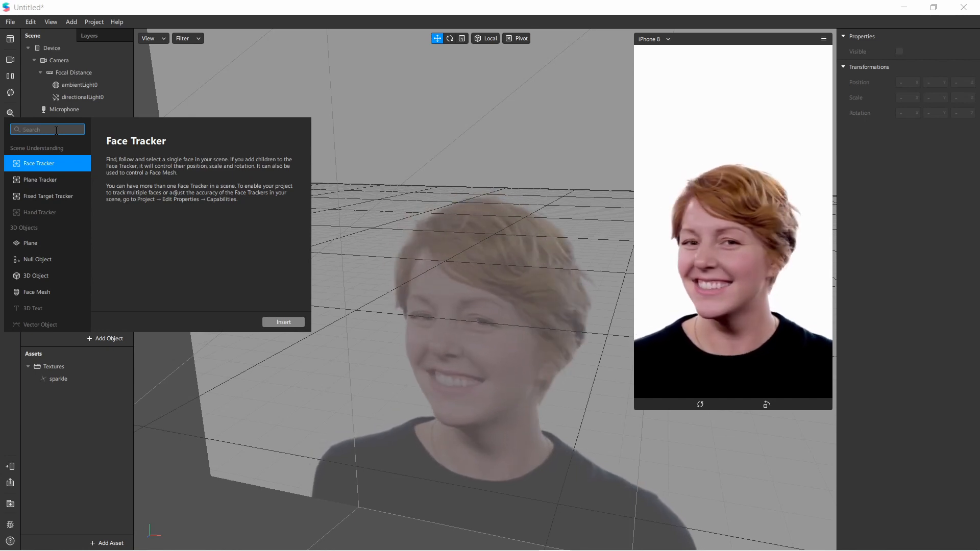
text(fa)
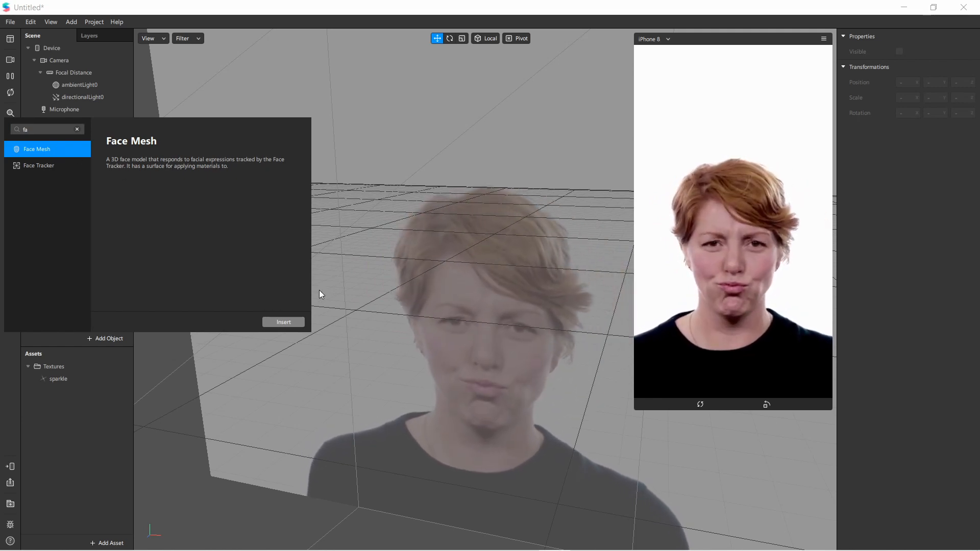
click(285, 322)
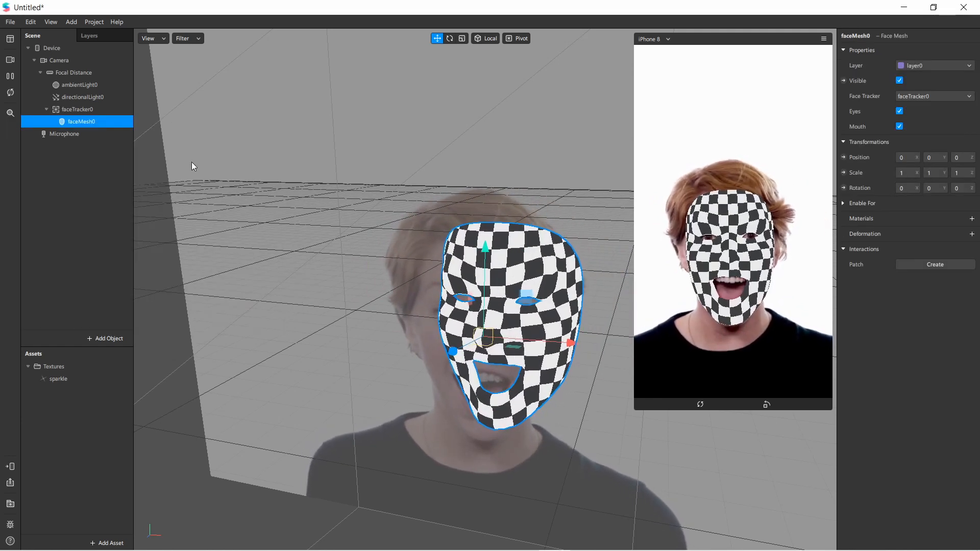
click(98, 110)
click(92, 121)
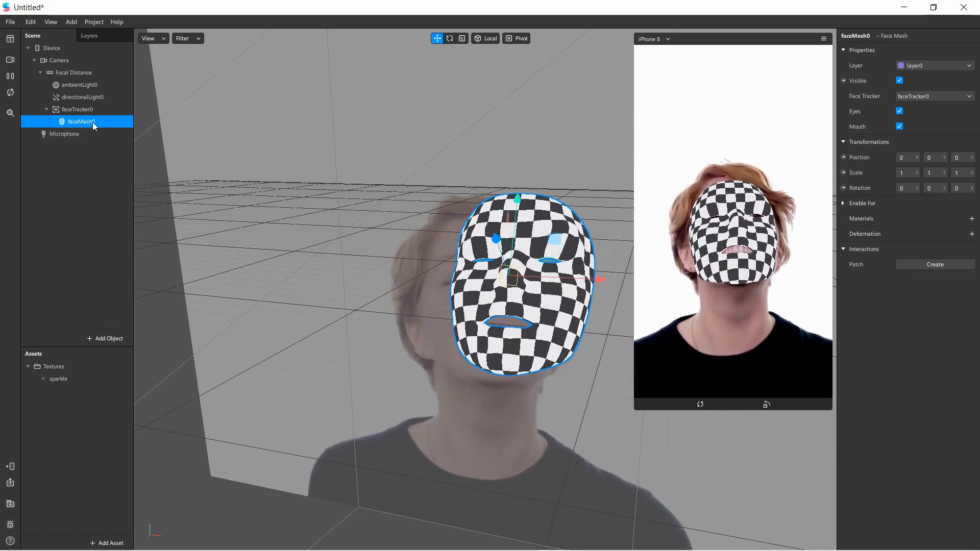
click(82, 109)
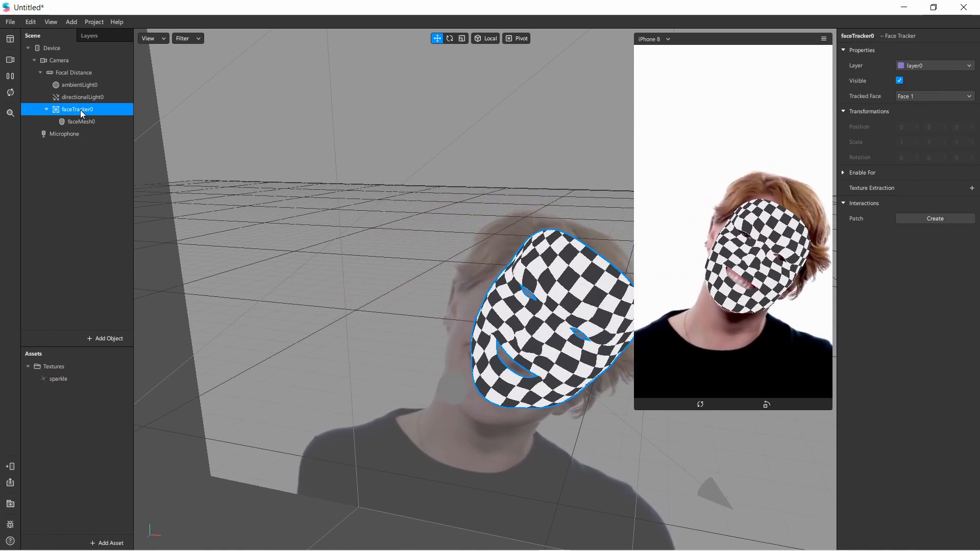
right_click(80, 109)
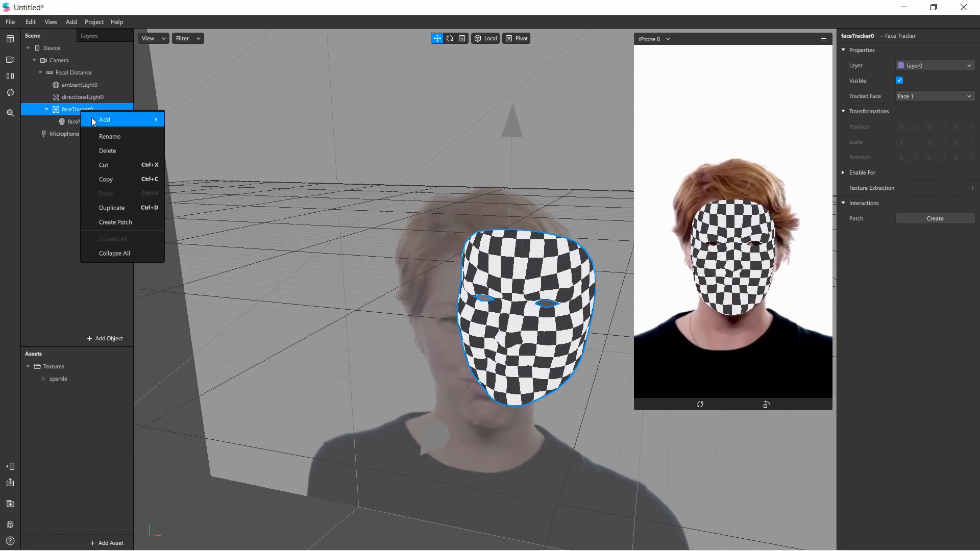
mouse_move(125, 118)
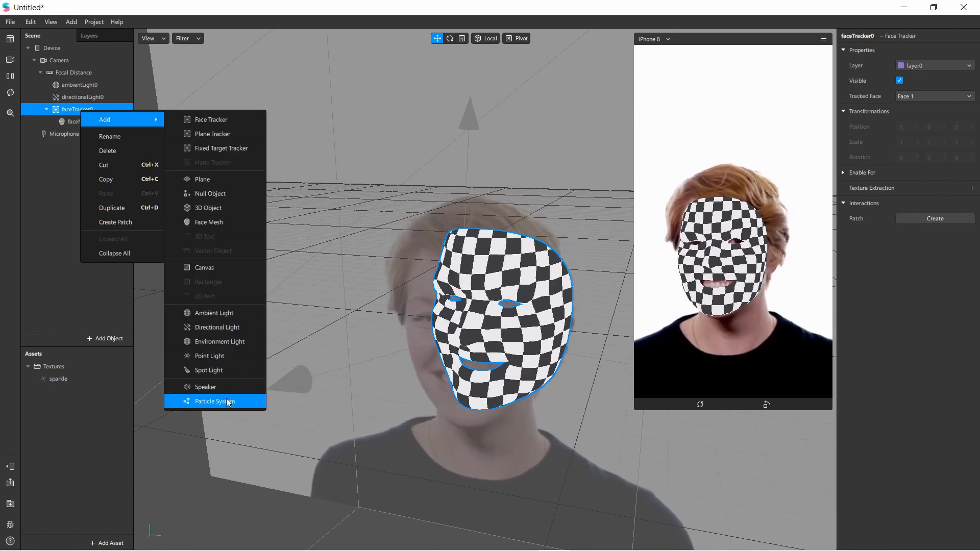
right_click(69, 108)
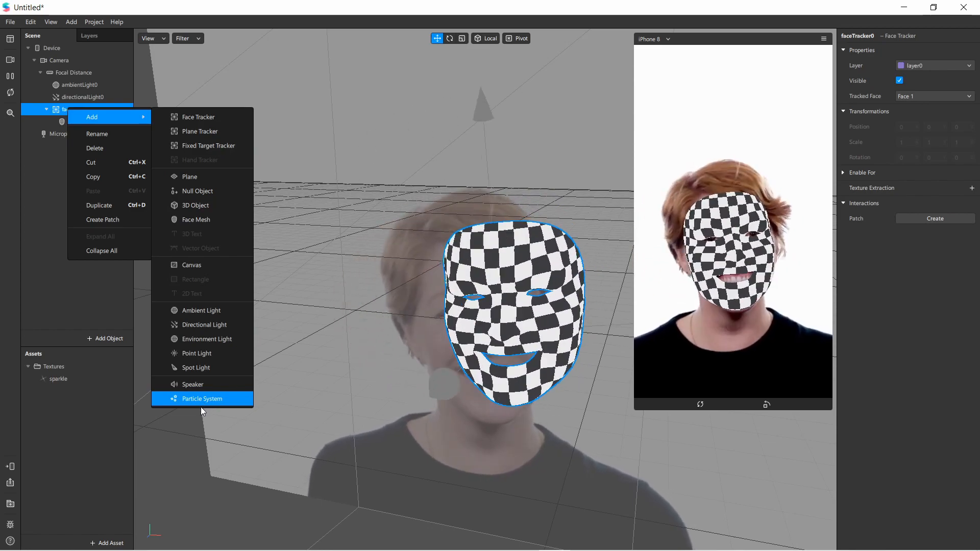
click(39, 142)
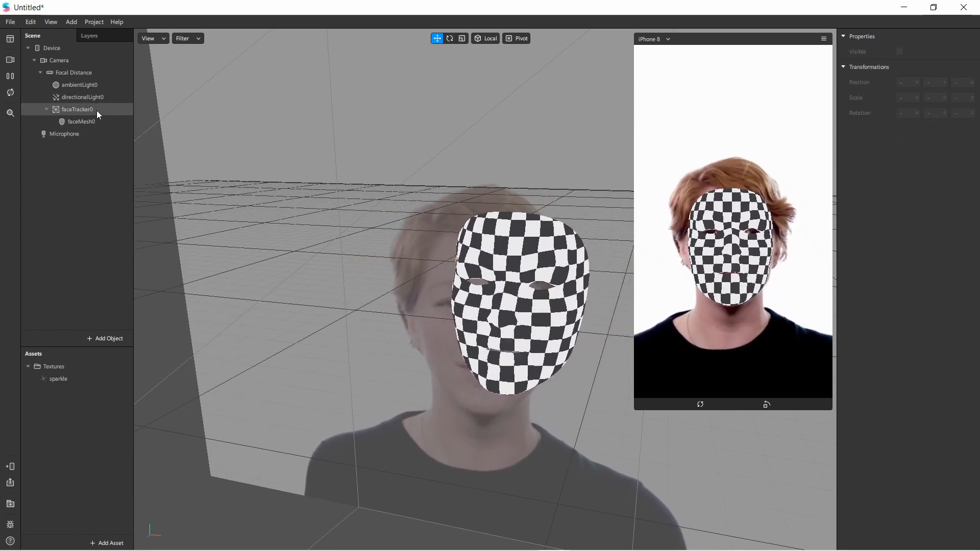
Step: Add a Particle System as a child of faceTracker0 and rename it leftSparkle
right_click(96, 110)
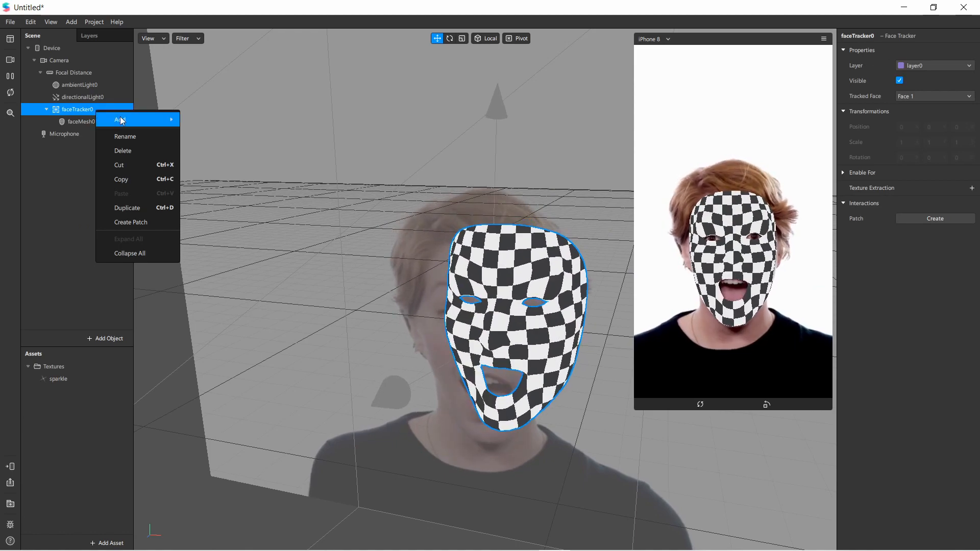
mouse_move(121, 119)
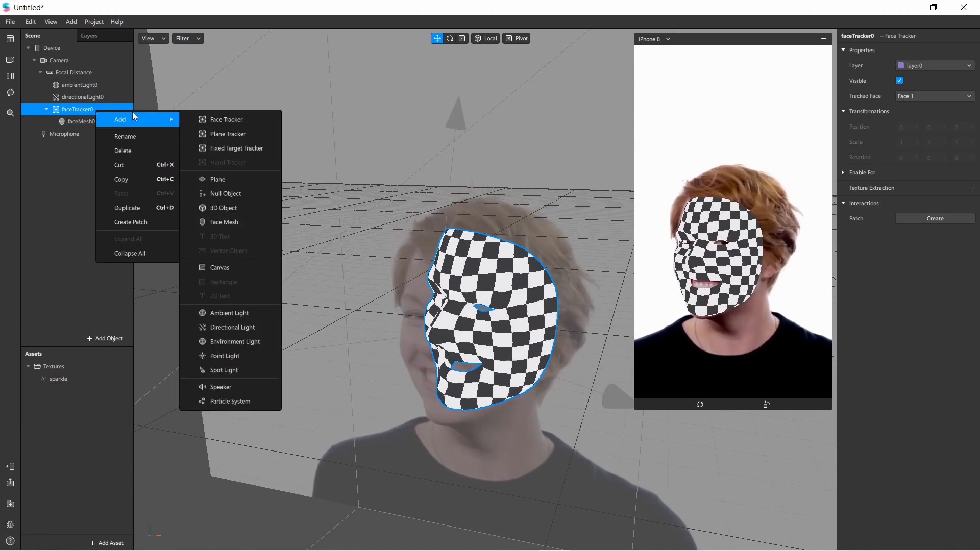
click(244, 402)
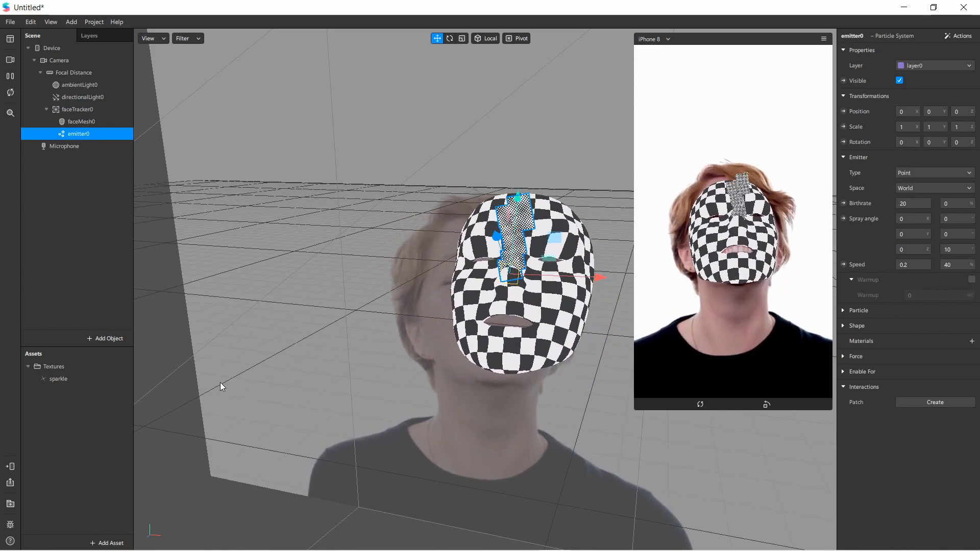
double_click(104, 133)
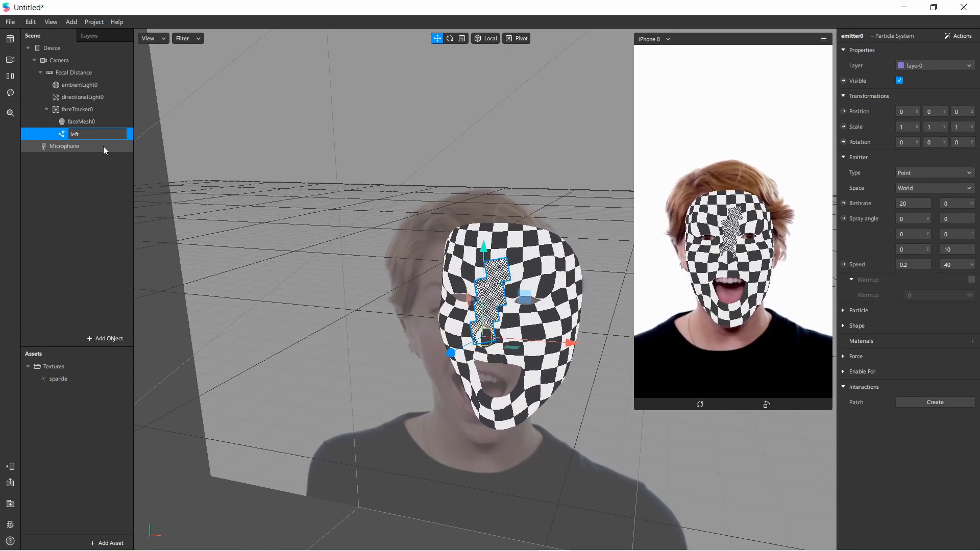
text(leftSparkle)
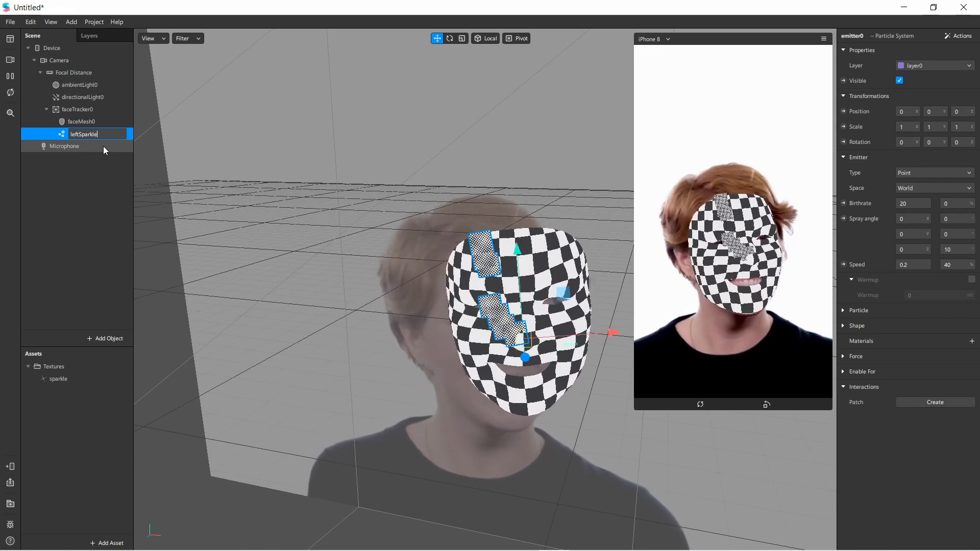
key(Return)
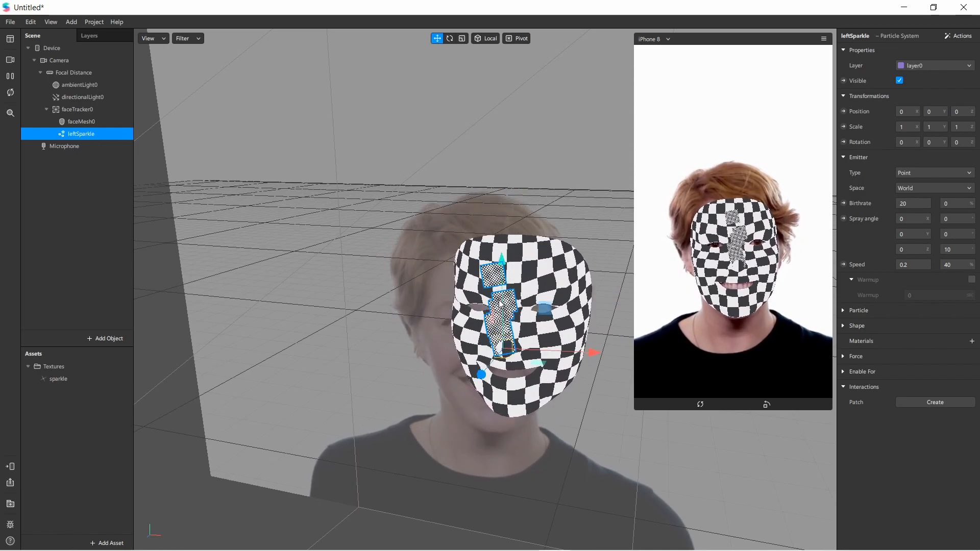
Step: Pause the face preview video and set the leftSparkle emitter's space to Local
click(10, 77)
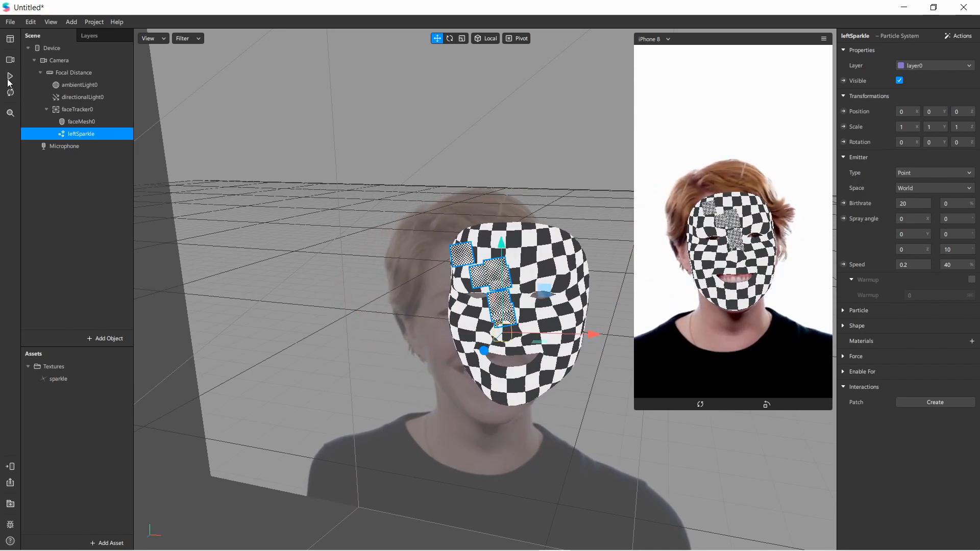
click(10, 78)
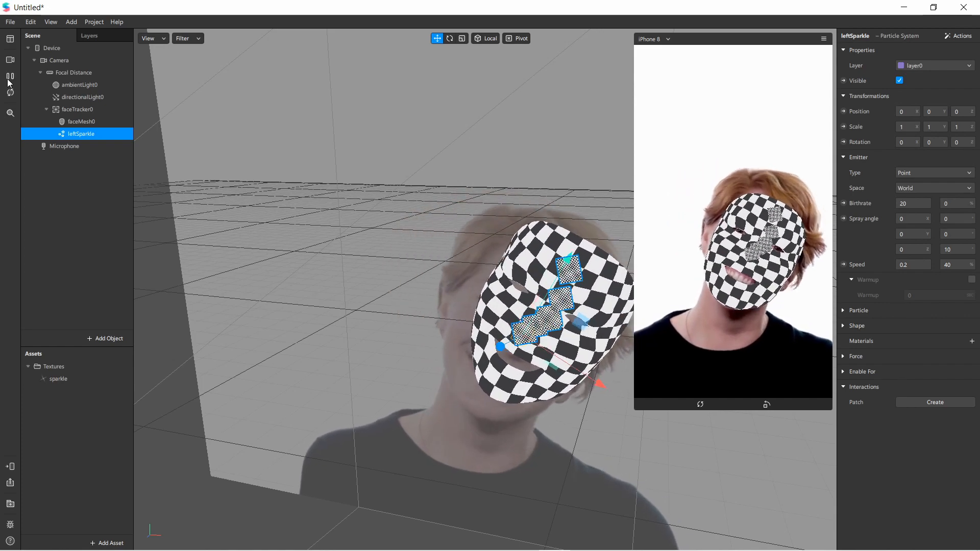
click(8, 81)
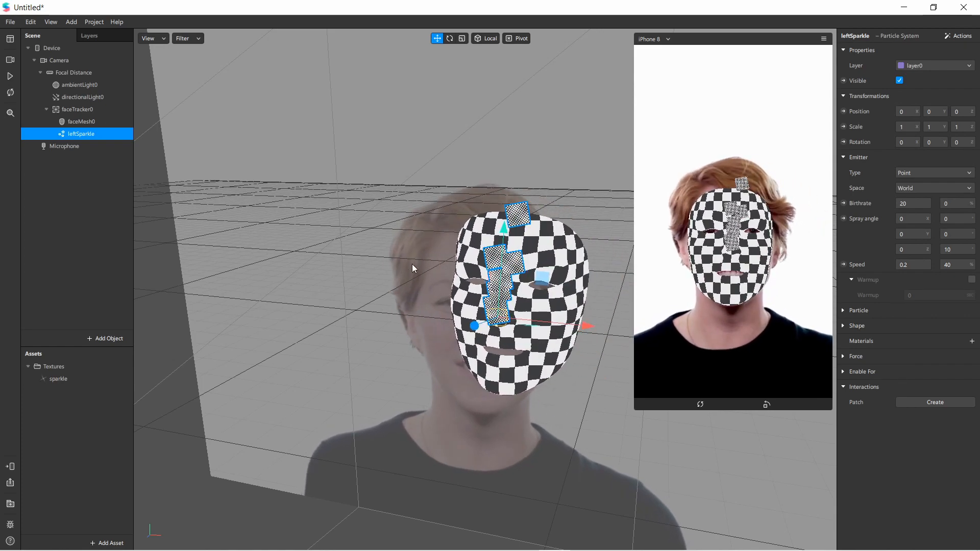
scroll(533, 319, up, 2)
right_drag(540, 298, 481, 285)
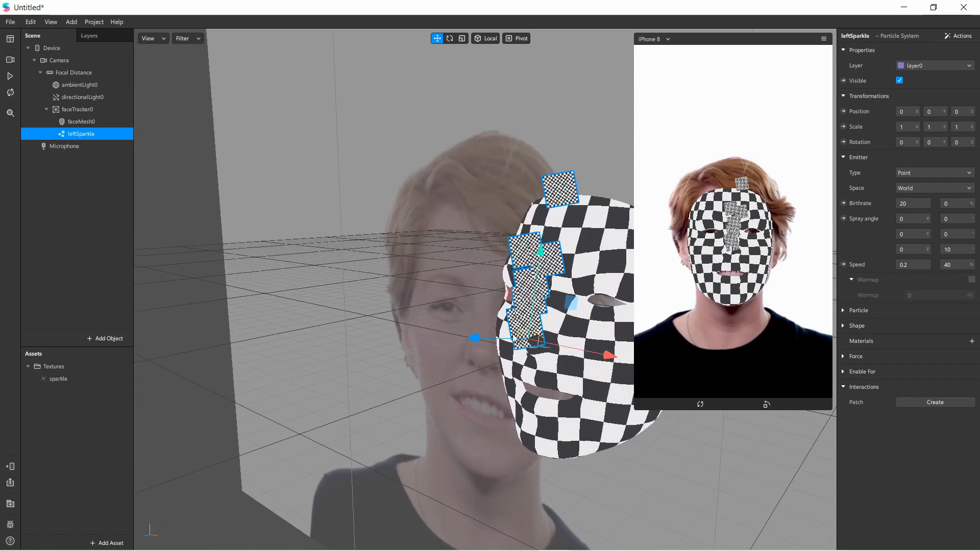
click(925, 188)
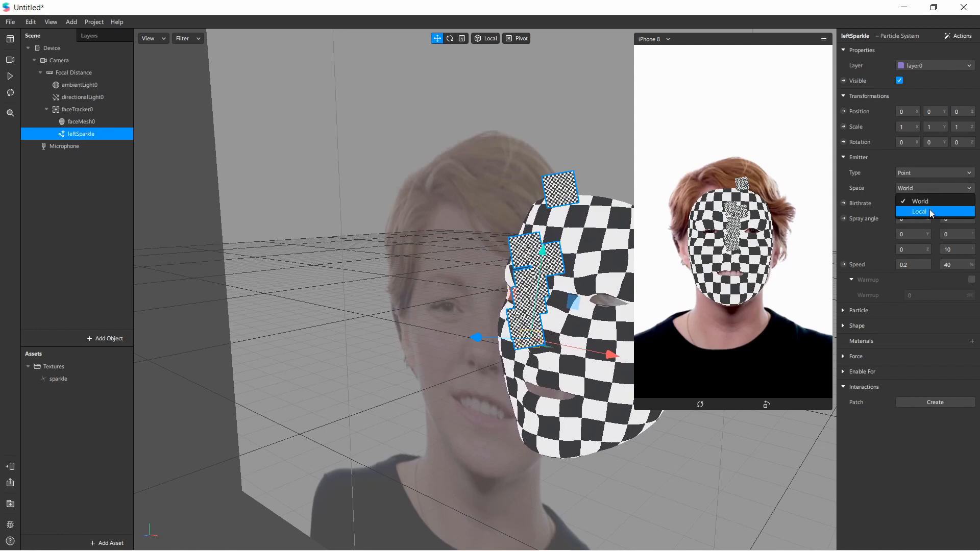
click(929, 210)
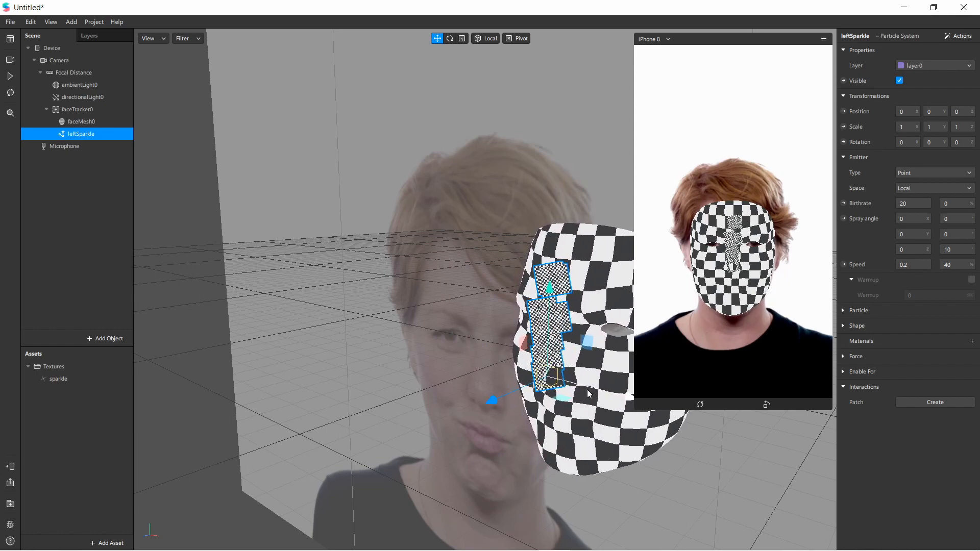
Step: Move the leftSparkle emitter over the face mesh's left eye and back toward its surface, with Y position about 0.034
drag(586, 390, 550, 382)
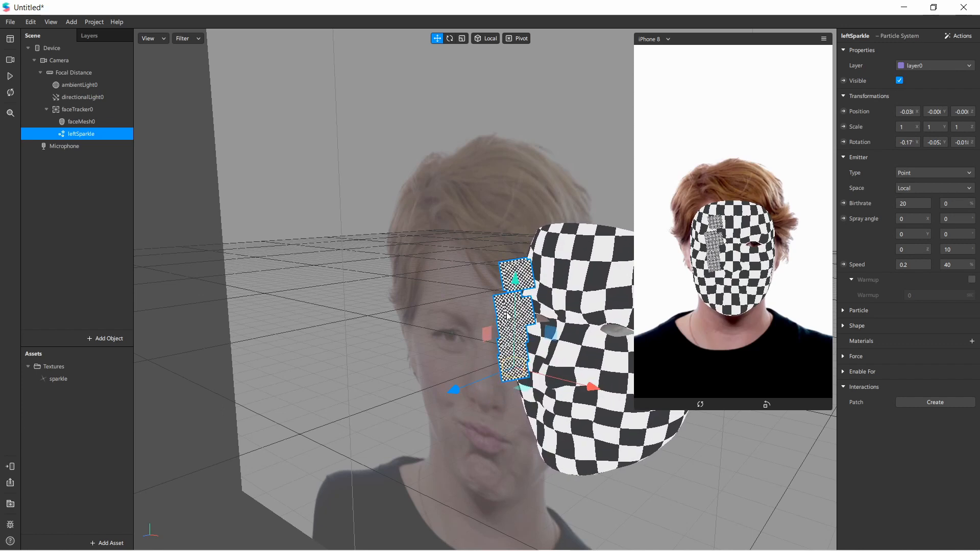
drag(515, 328, 512, 278)
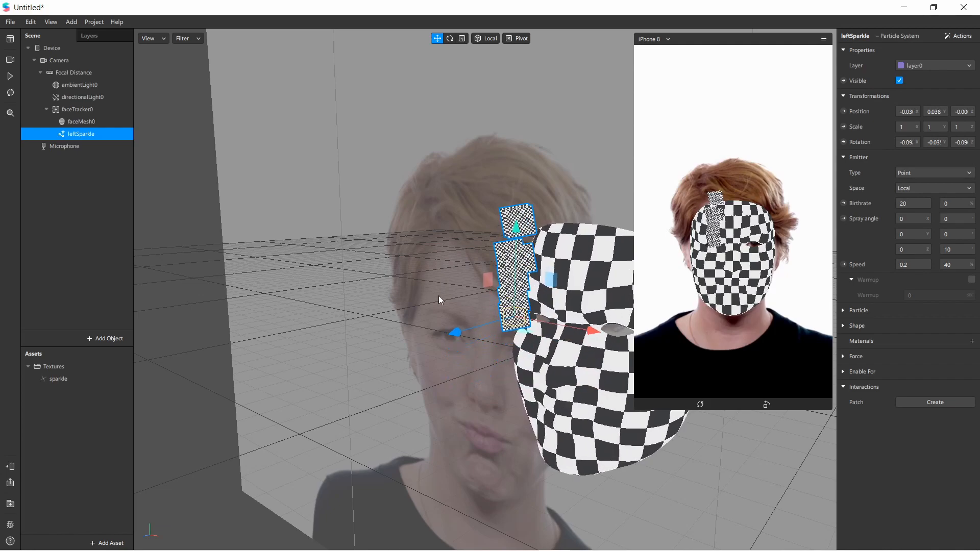
right_drag(439, 300, 830, 280)
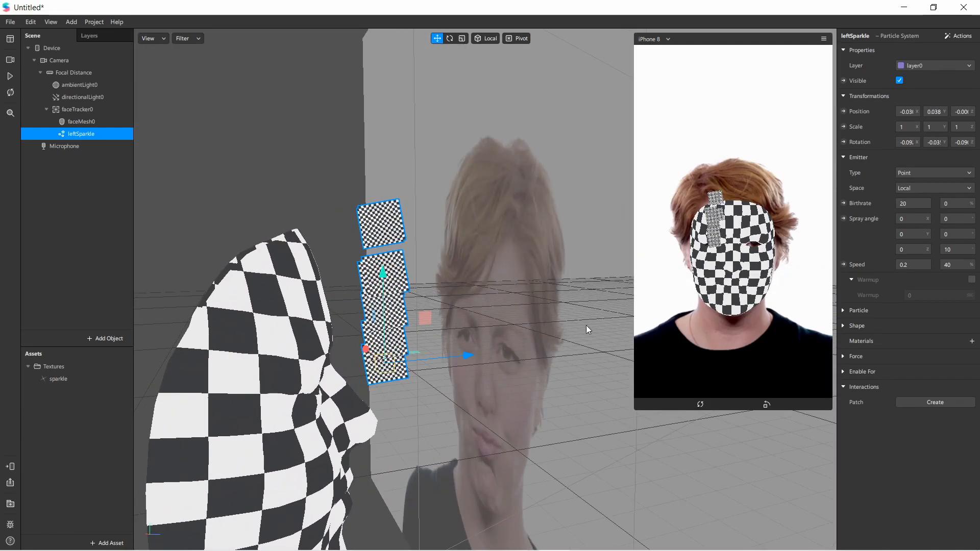
drag(470, 353, 426, 360)
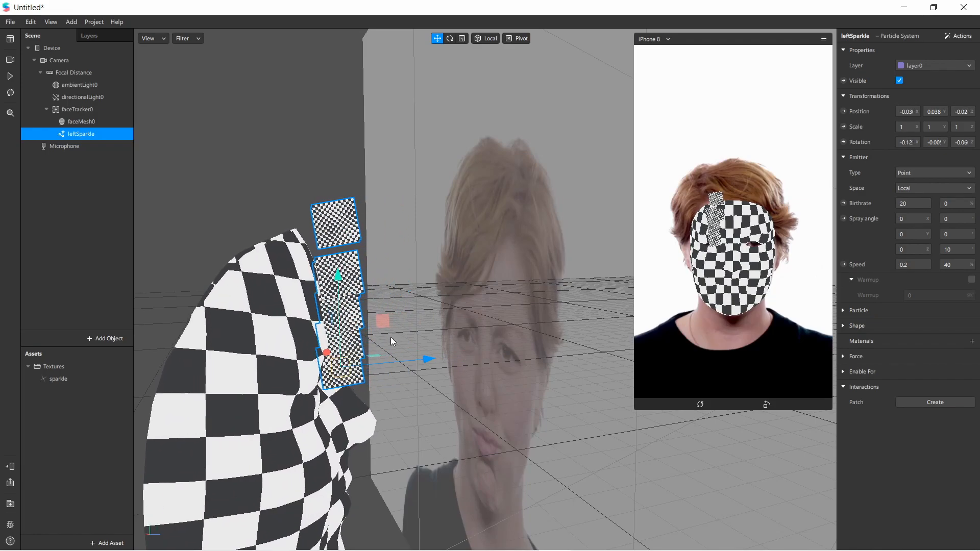
drag(341, 304, 341, 310)
right_drag(341, 312, 269, 314)
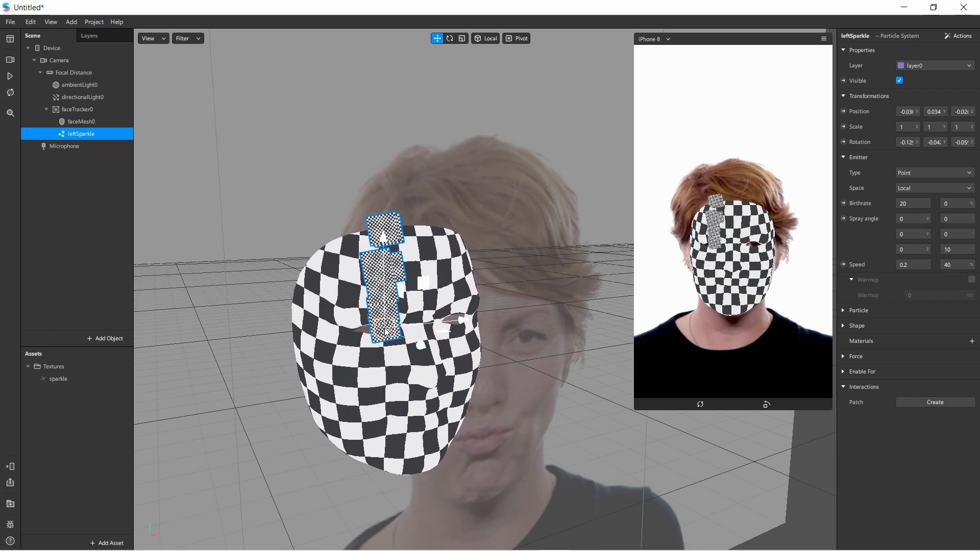
Step: Change the leftSparkle emitter type to Line and set its length to 0.04
click(915, 173)
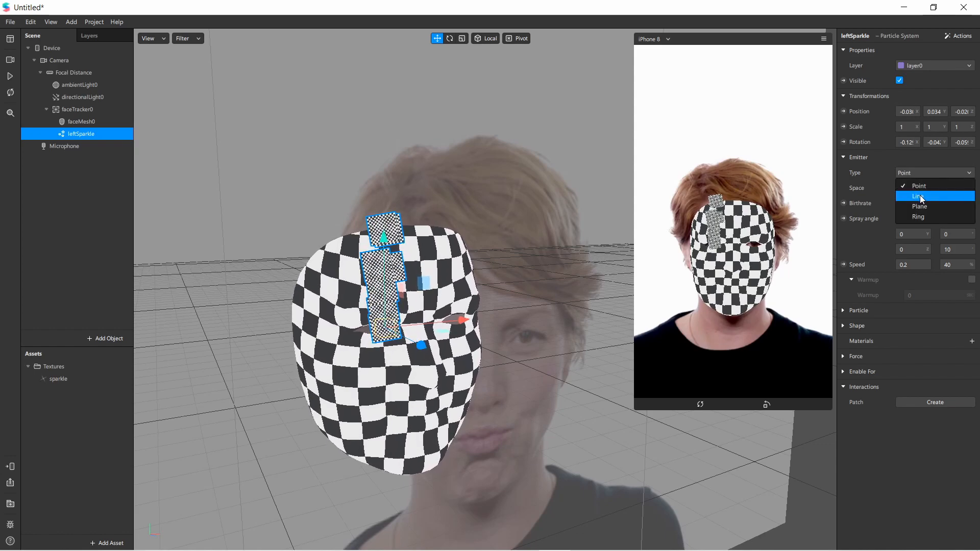
click(922, 197)
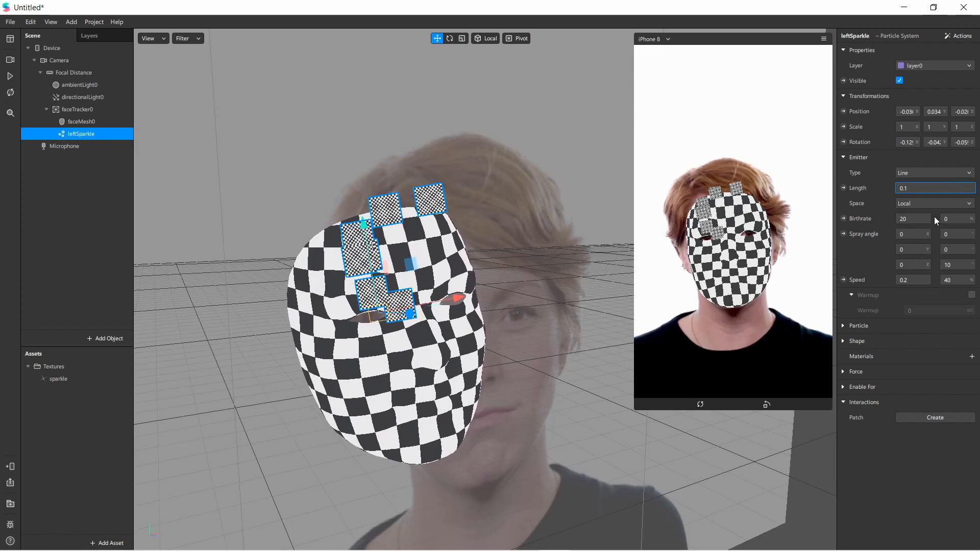
text(.04)
key(Return)
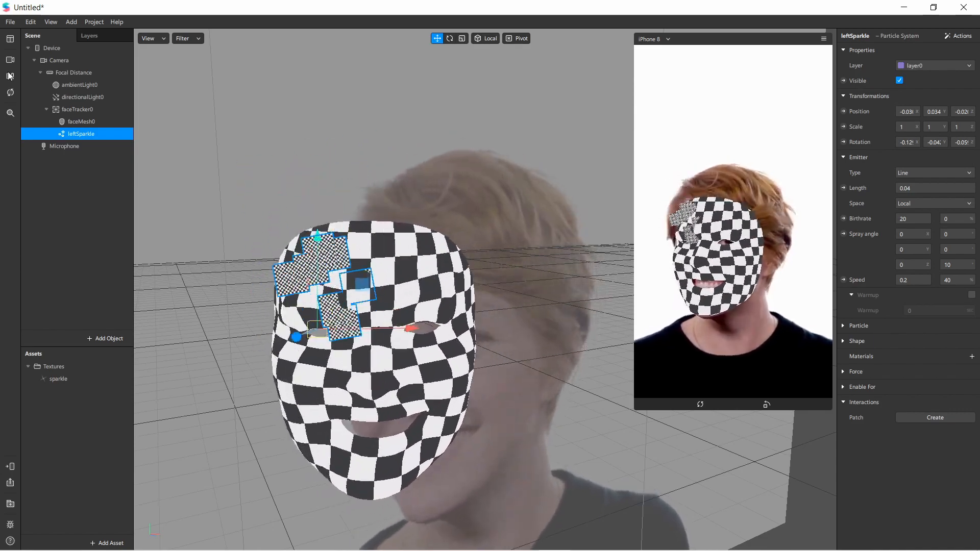
Step: Play the face preview video briefly and pause it to check how the particles follow the face mesh
middle_drag(333, 362, 259, 344)
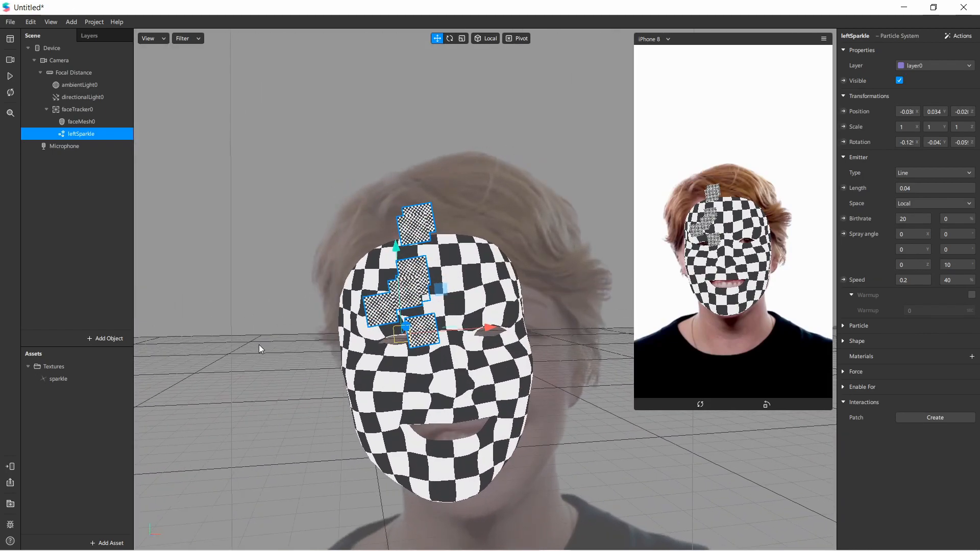
click(9, 77)
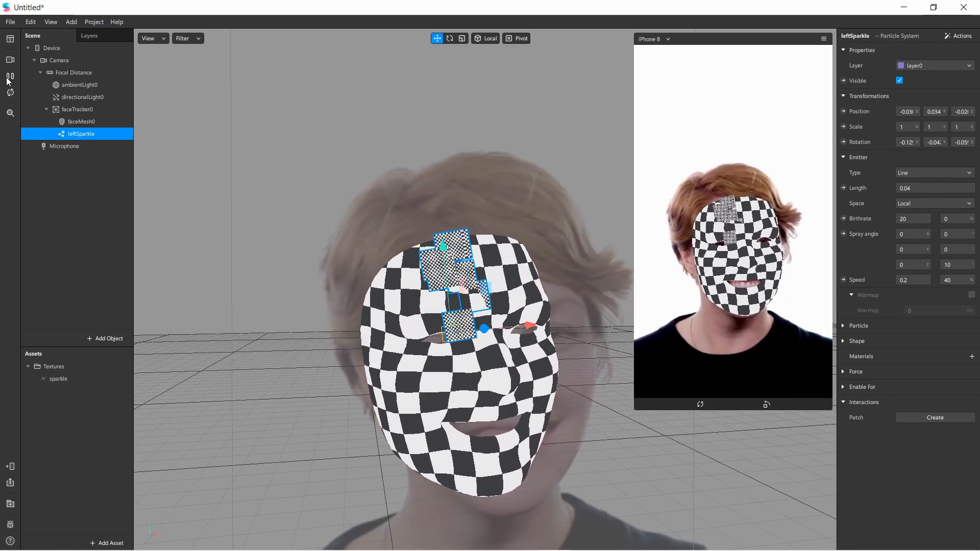
click(9, 76)
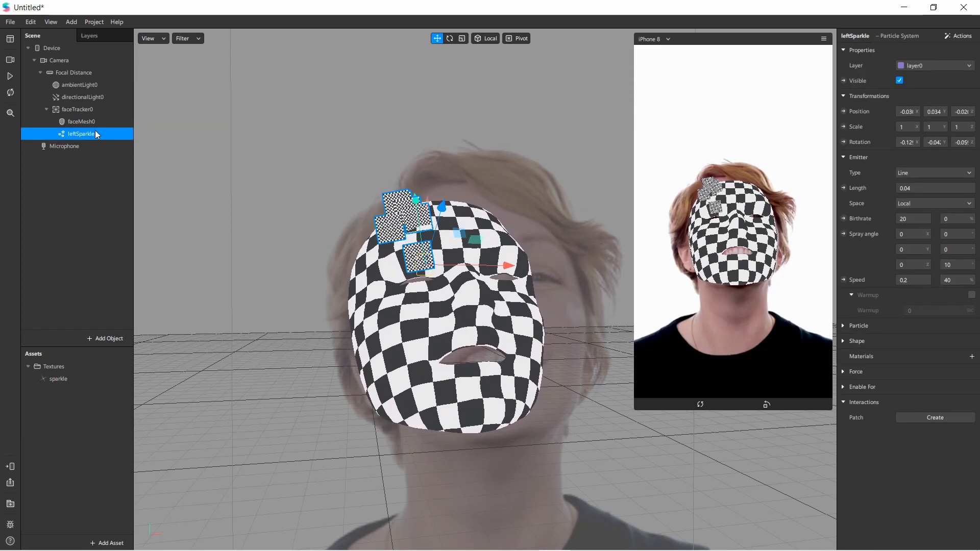
Step: Rotate the leftSparkle emitter about its X axis to about 97.62° so it emits forward, out from the face
drag(470, 229, 459, 252)
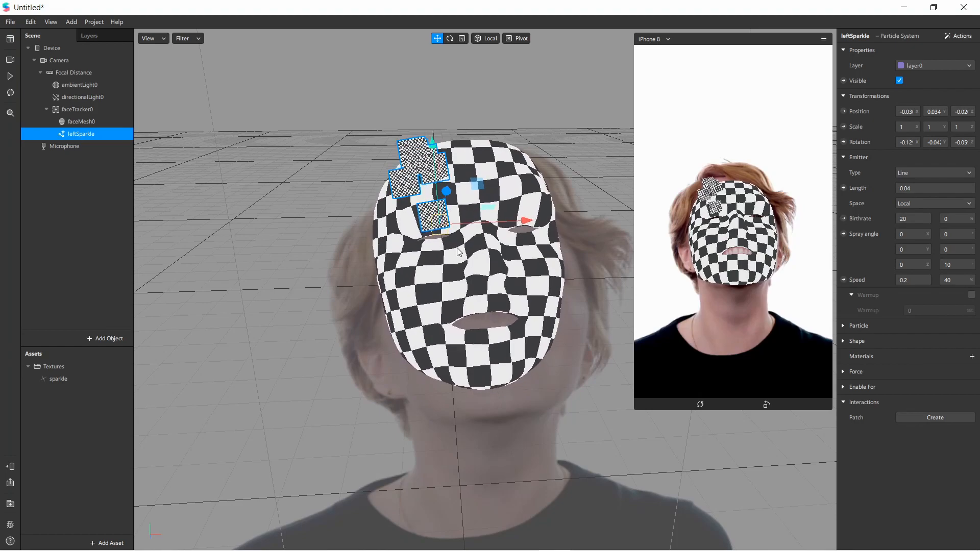
drag(513, 182, 485, 164)
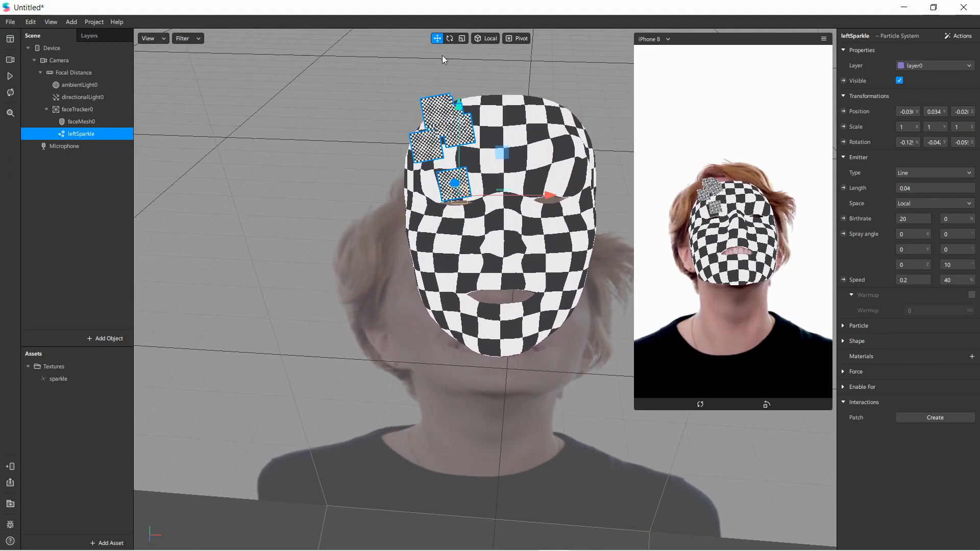
click(449, 38)
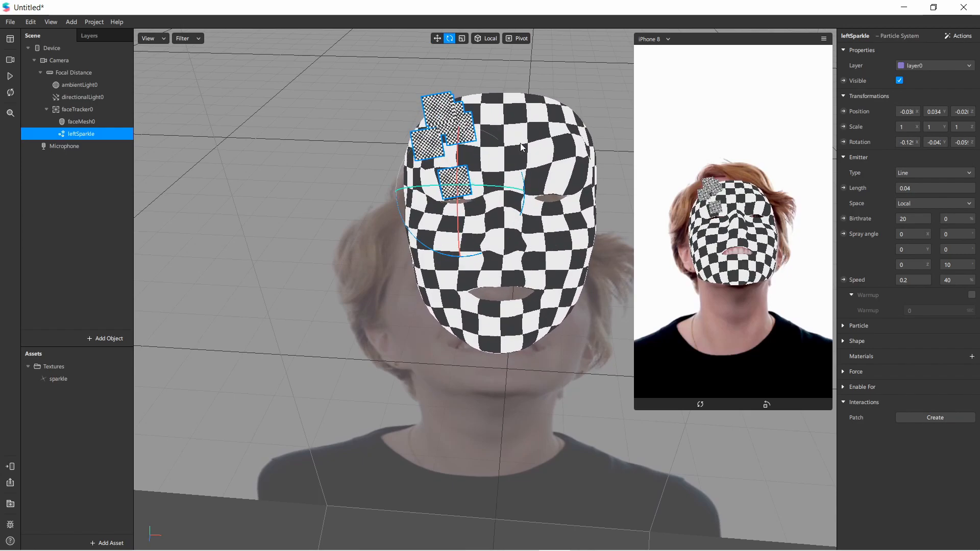
drag(520, 143, 494, 166)
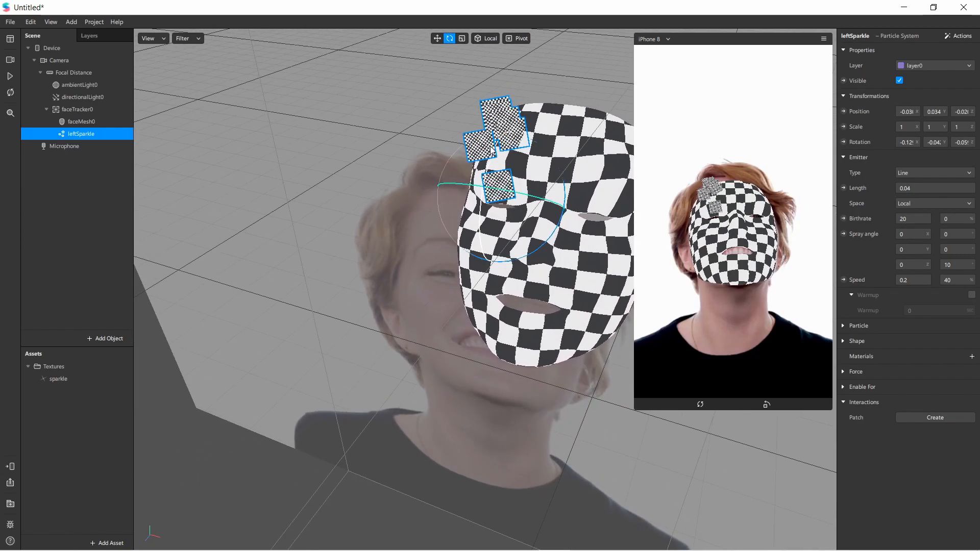
drag(492, 149, 480, 207)
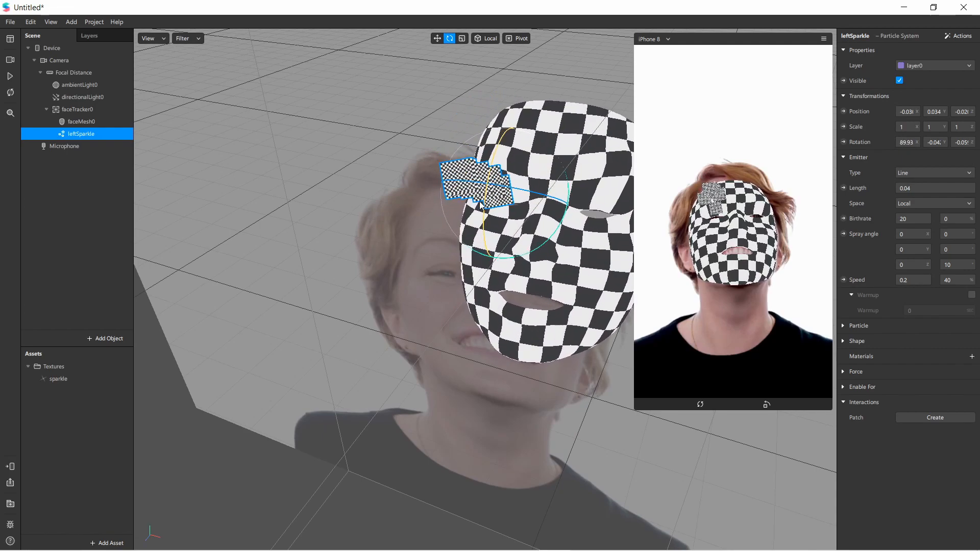
drag(489, 158, 487, 163)
right_drag(366, 167, 263, 156)
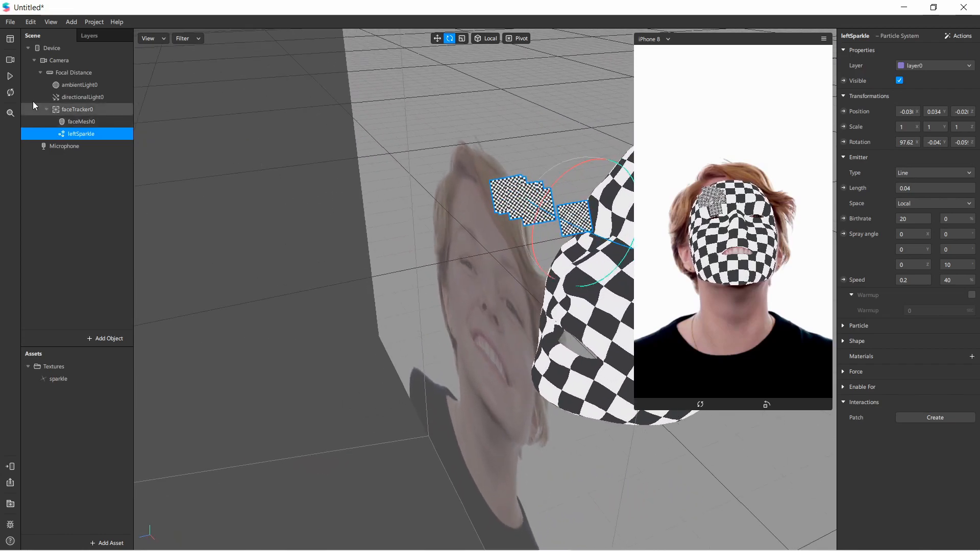
Step: Run the preview briefly and pause it to inspect the rotated emitter's particles from the side and front
click(10, 76)
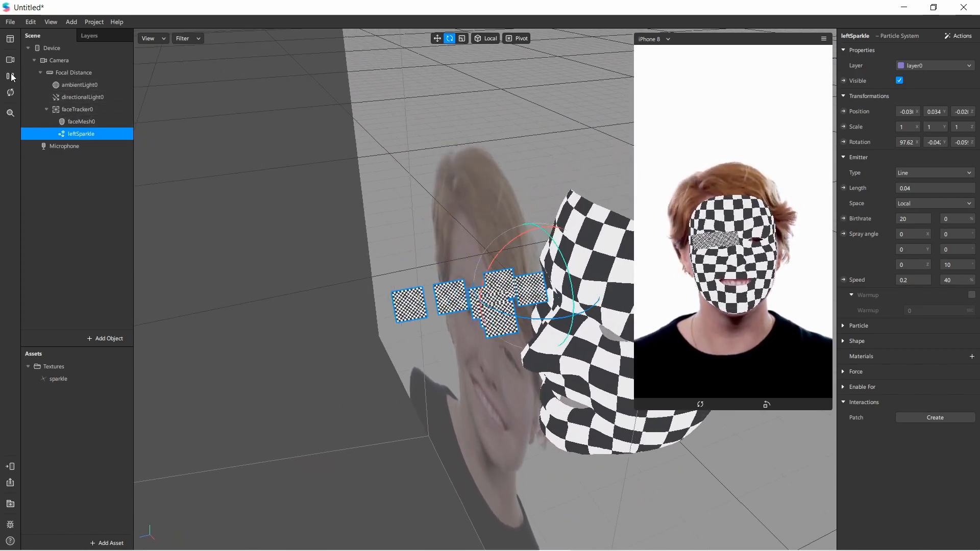
click(11, 76)
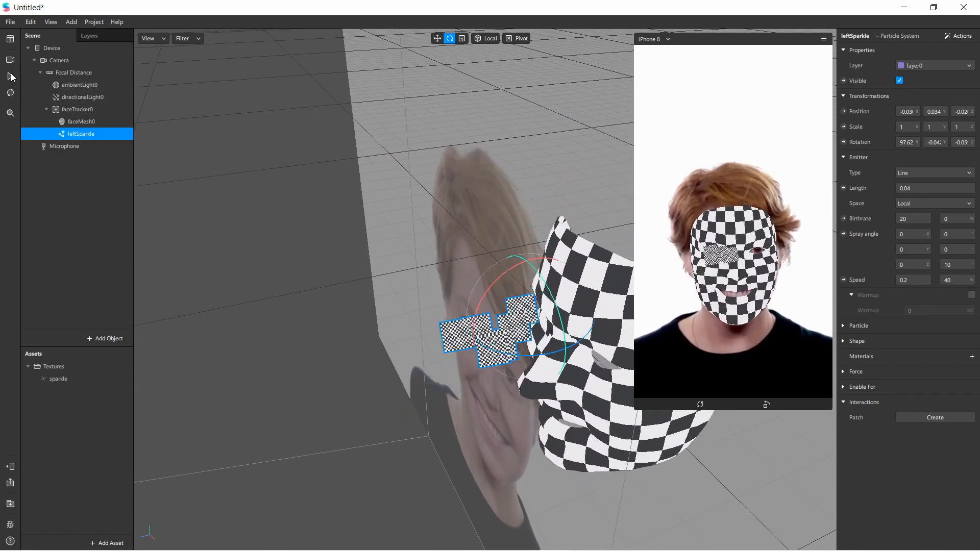
right_drag(304, 238, 473, 160)
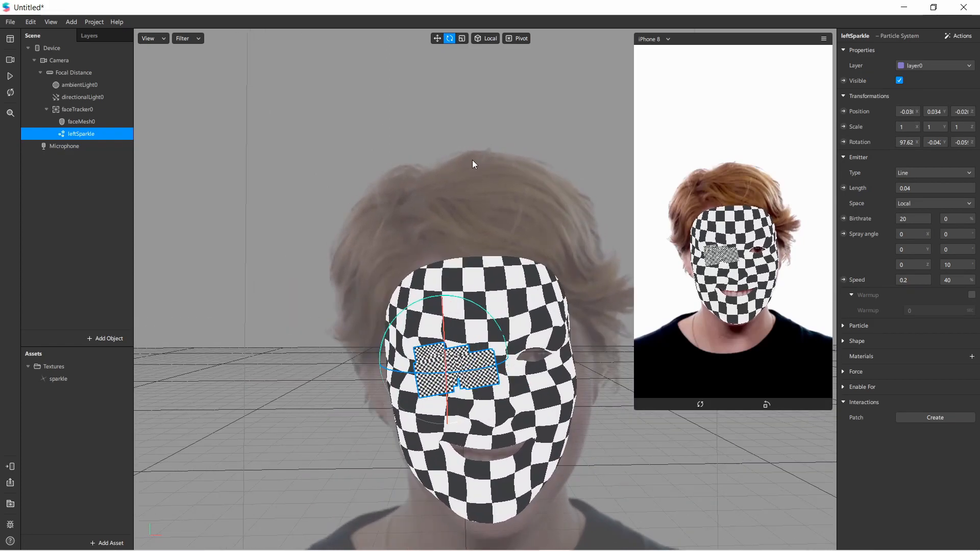
Step: Set the leftSparkle emitter's space to World
click(924, 202)
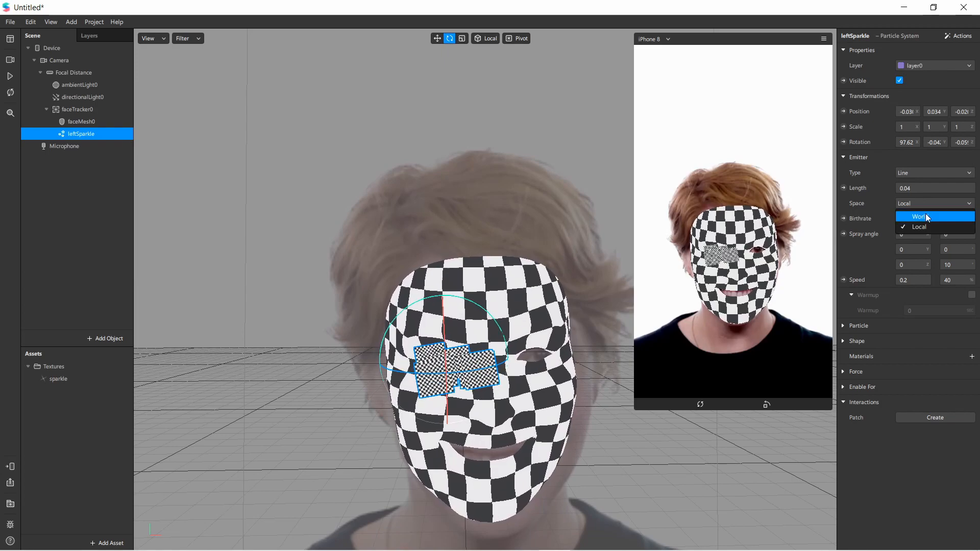
click(584, 298)
click(583, 300)
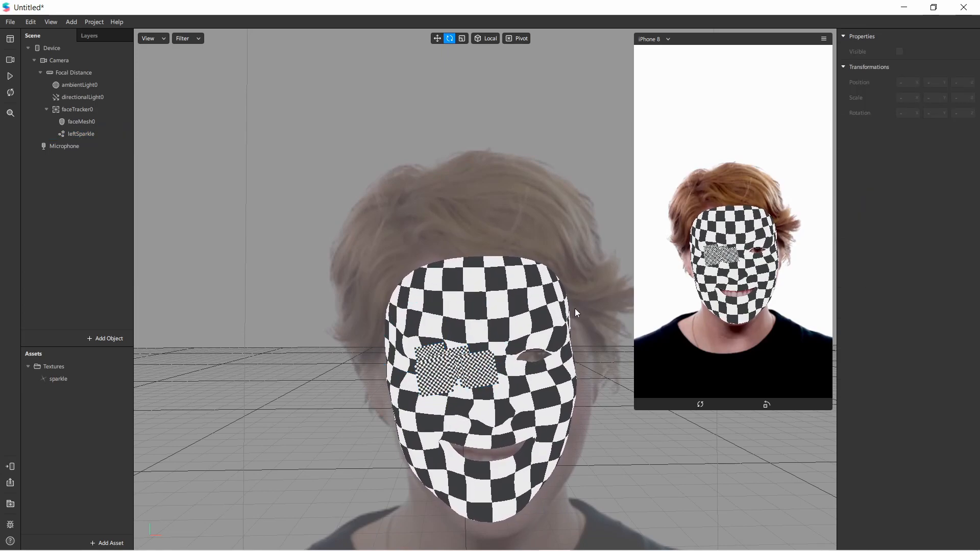
mouse_move(575, 308)
right_down()
mouse_move(392, 312)
mouse_move(480, 344)
mouse_move(694, 310)
mouse_move(551, 300)
mouse_move(571, 296)
right_up()
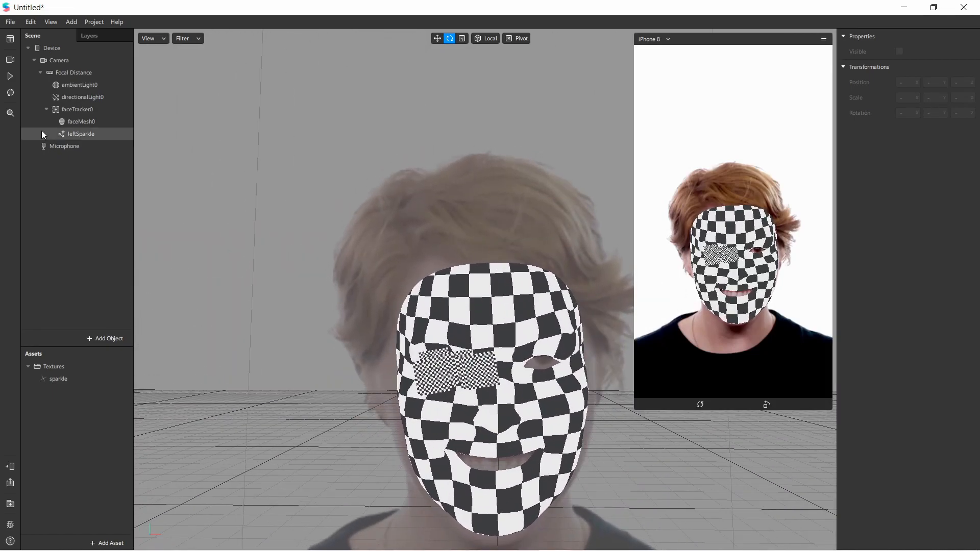
click(79, 134)
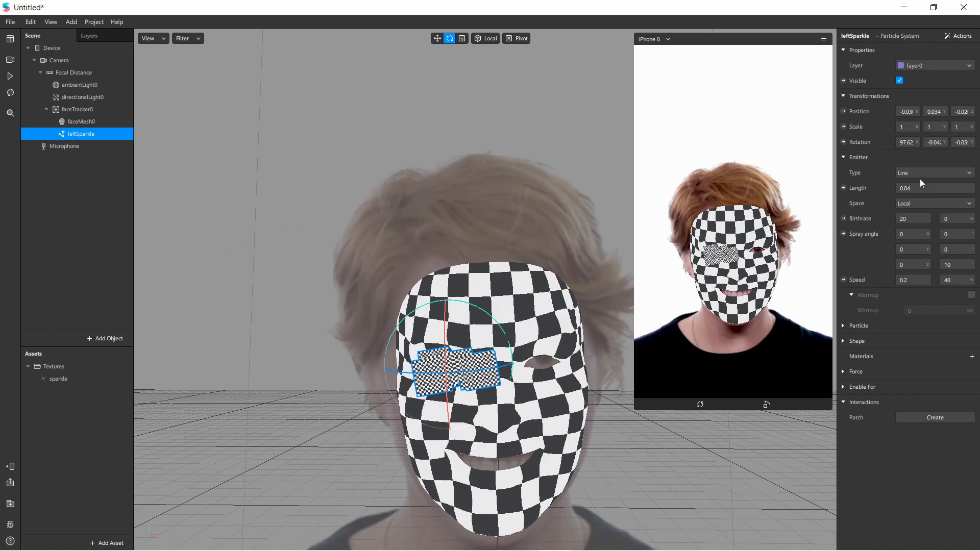
click(915, 204)
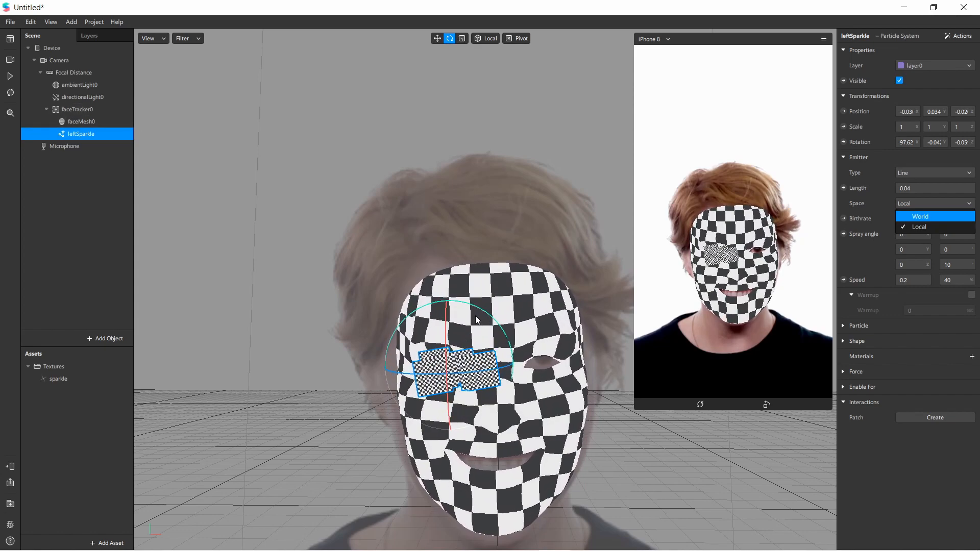
click(927, 217)
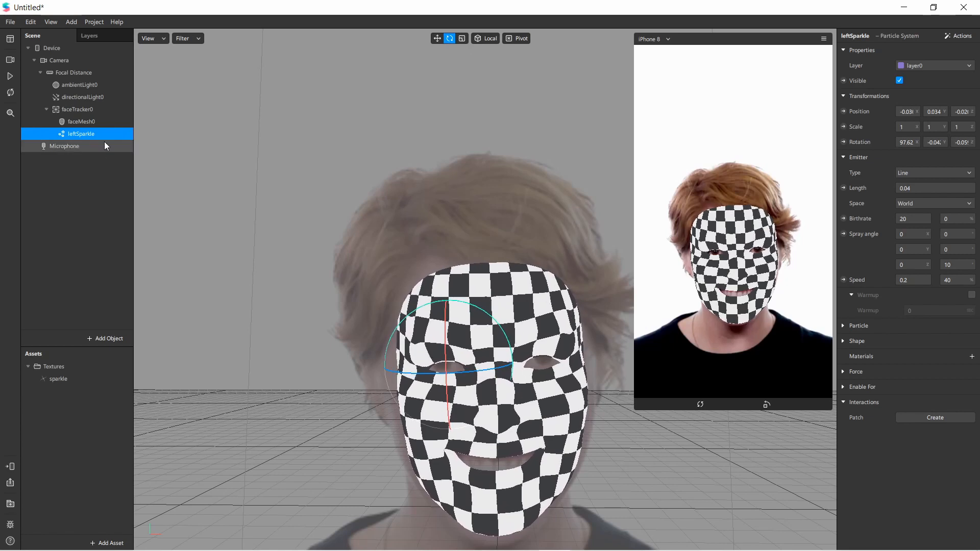
Step: Turn on No compression for the sparkle texture
click(75, 381)
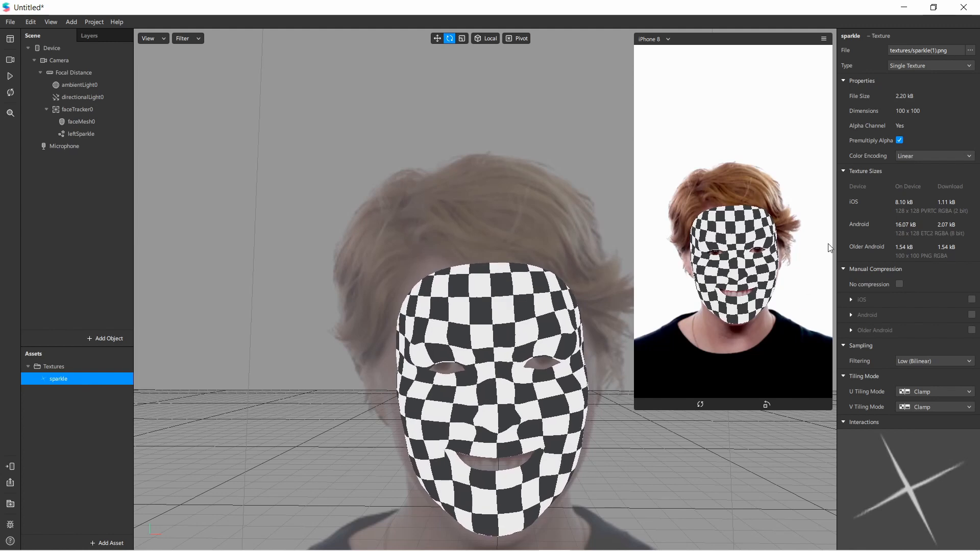
click(900, 283)
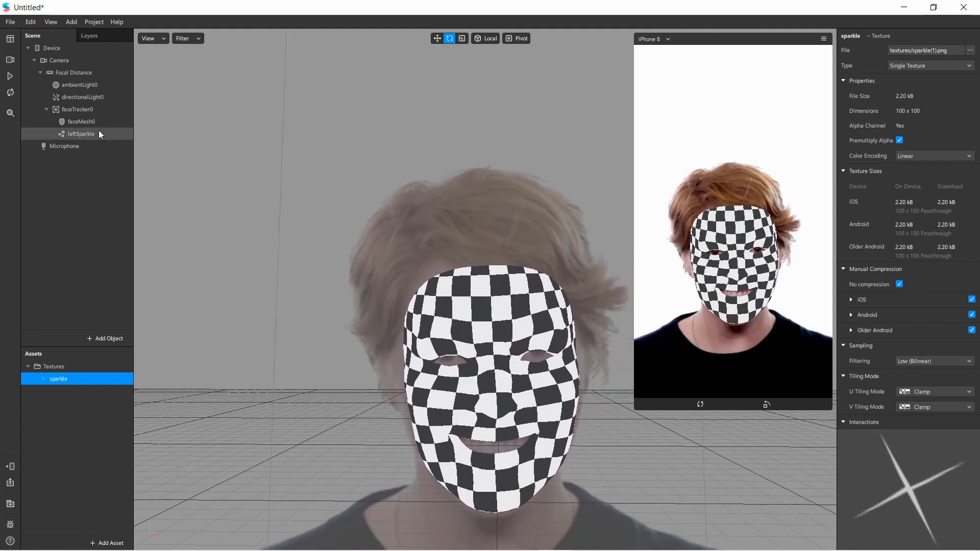
click(99, 133)
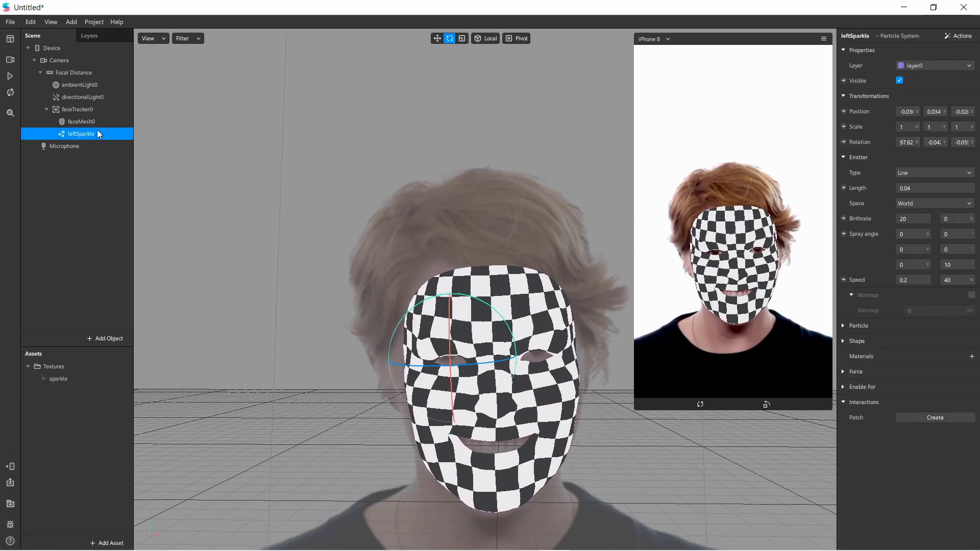
click(58, 380)
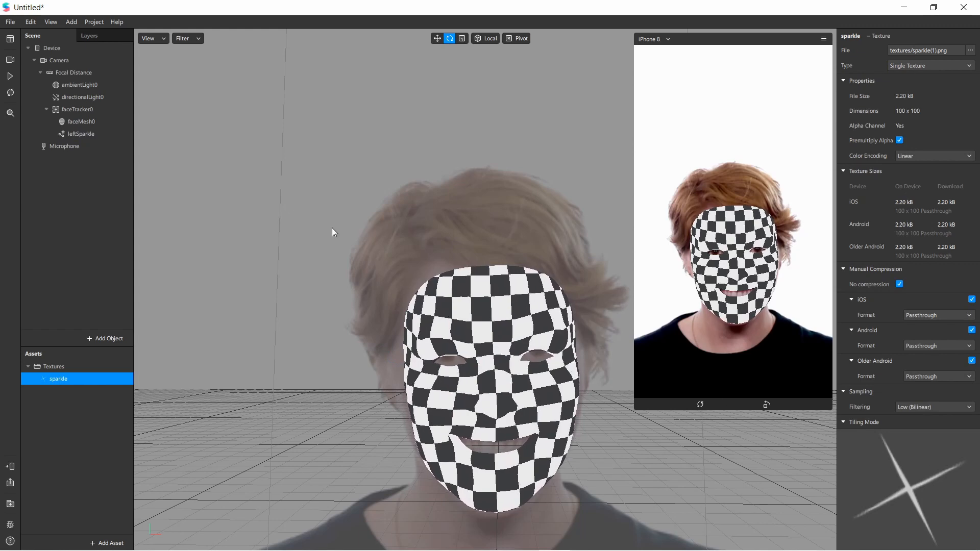
Step: Add a new material to the leftSparkle particle system and rename it single_particle
click(77, 135)
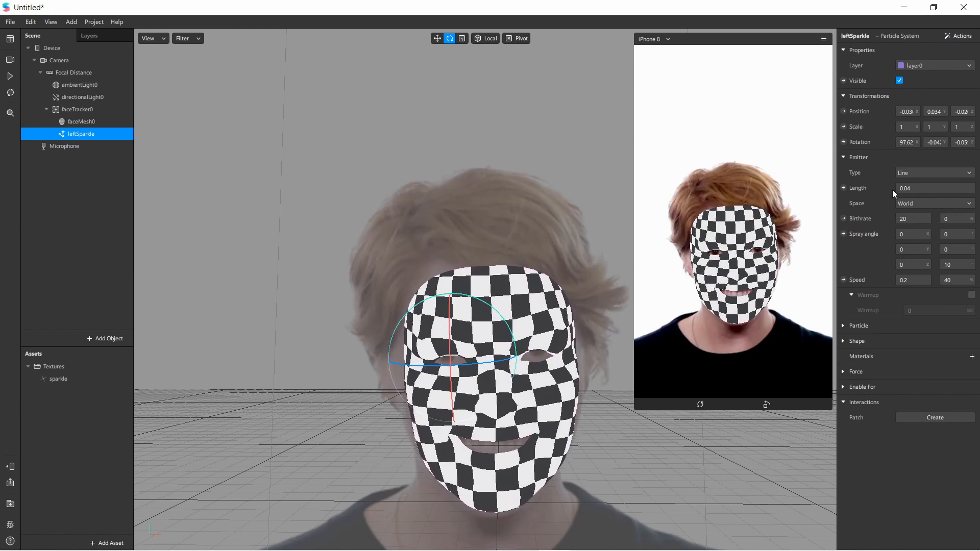
click(972, 357)
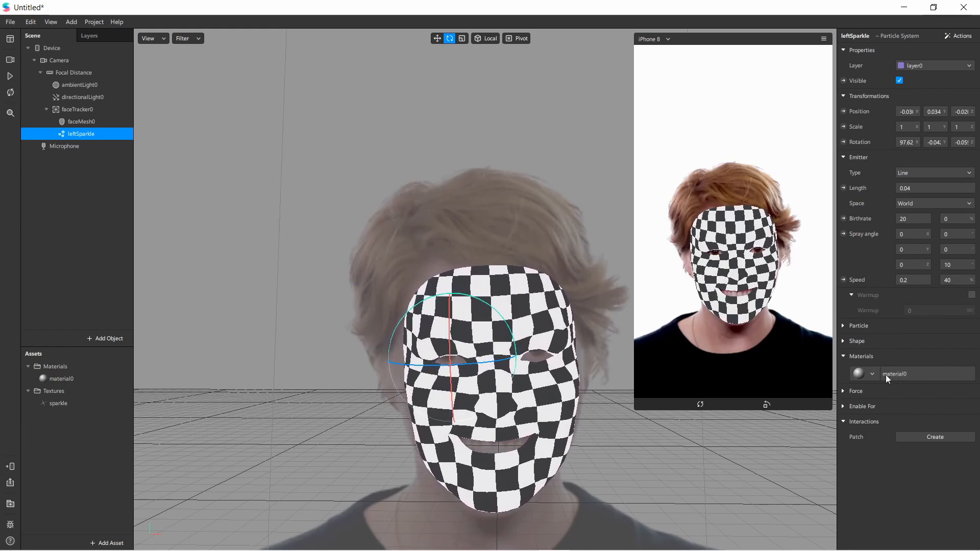
double_click(81, 378)
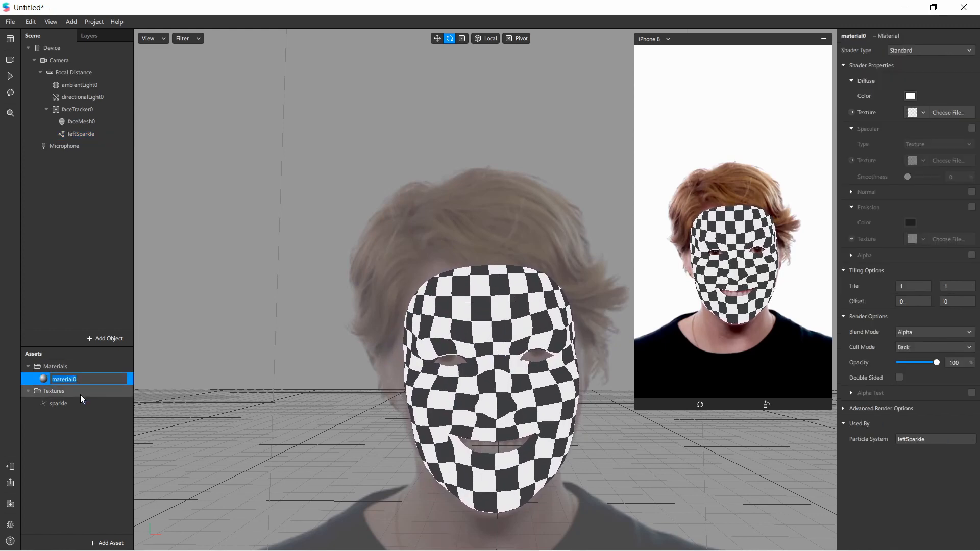
text(single_particle)
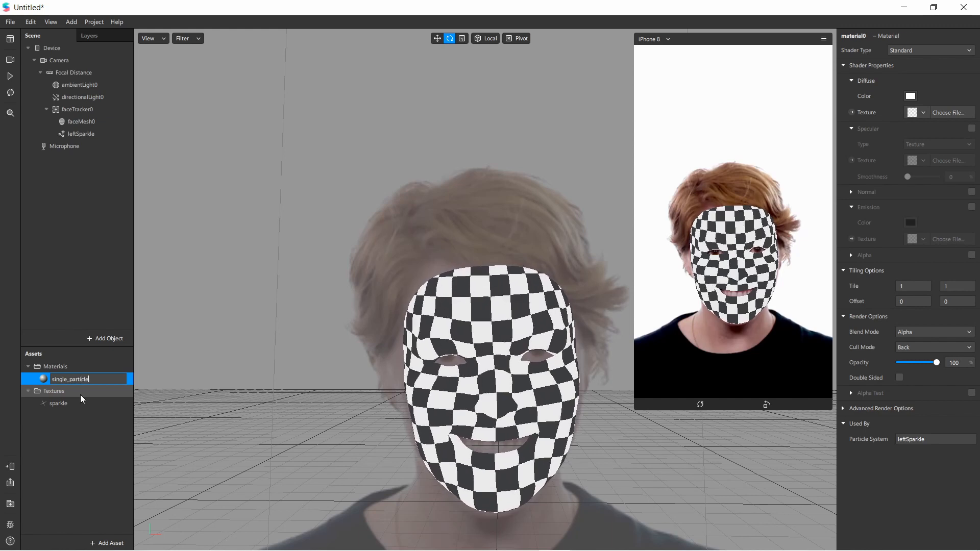
key(Return)
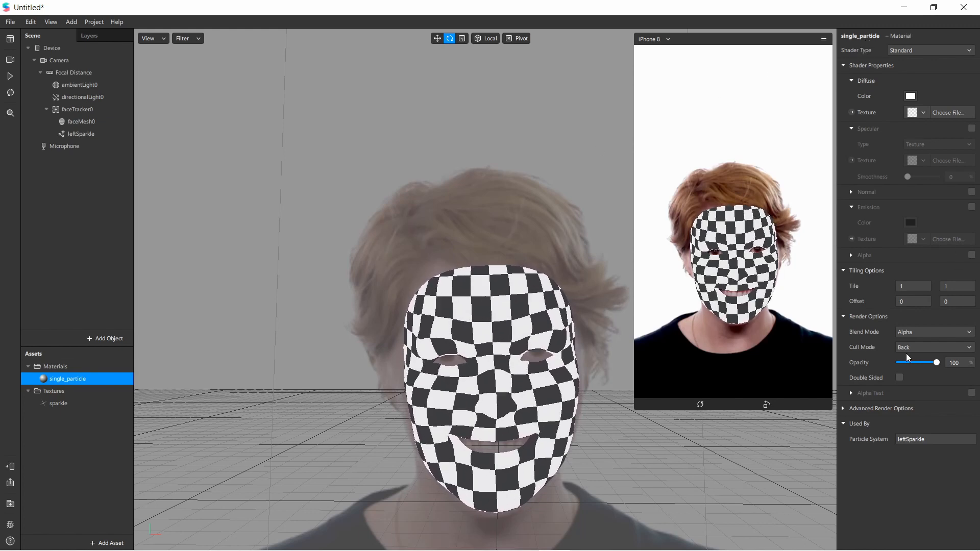
Step: Assign the sparkle texture as the diffuse texture of the single_particle material
click(914, 113)
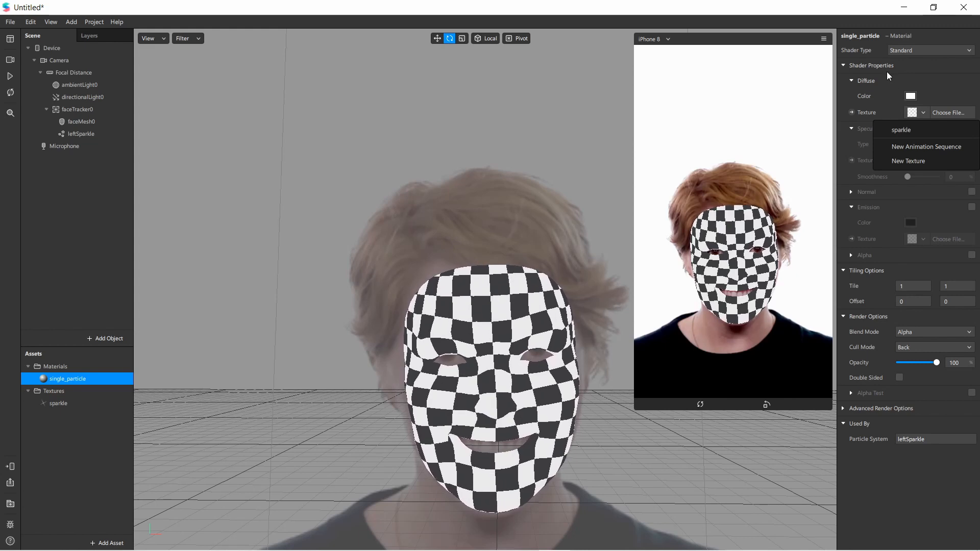
click(906, 130)
click(913, 112)
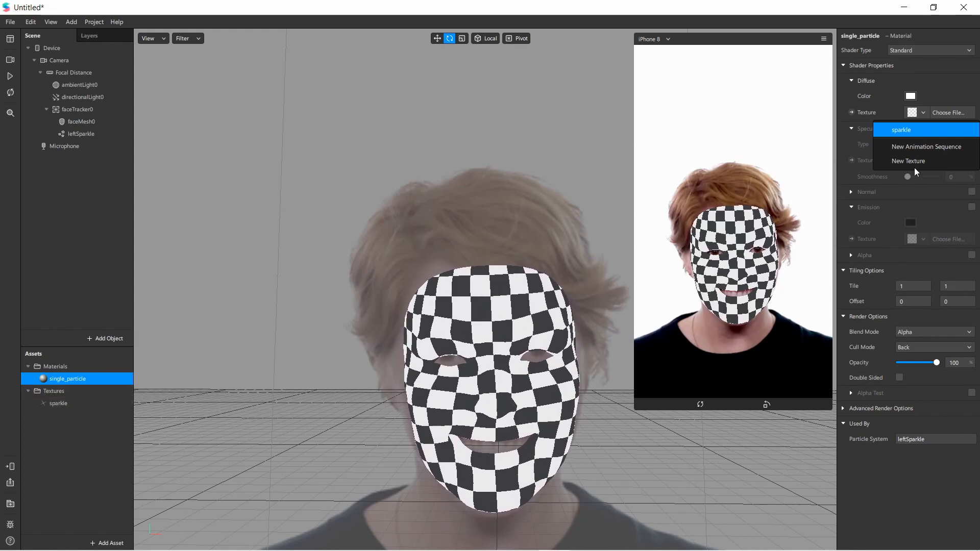
click(918, 133)
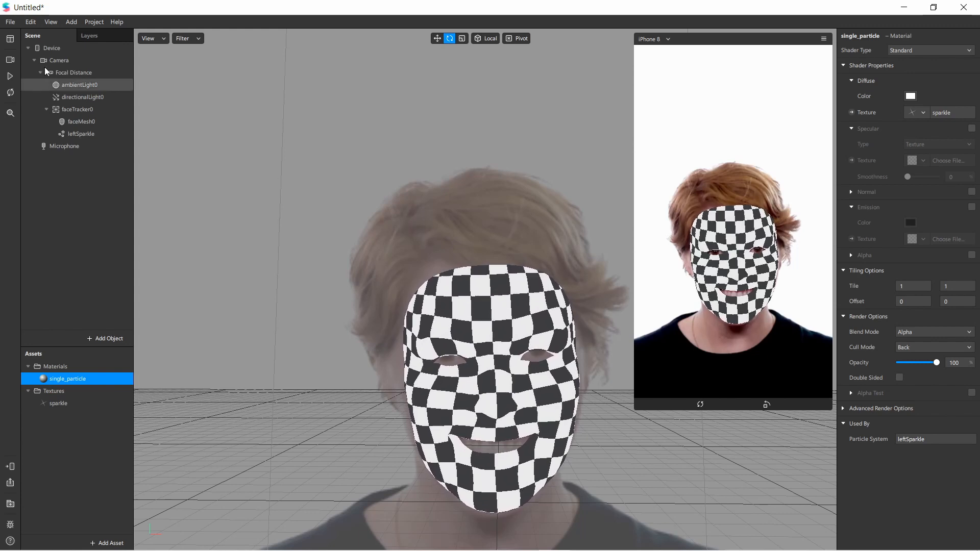
Step: Play, pause and resume the preview while viewing the face at an angle to examine the textured particles
drag(400, 145, 336, 140)
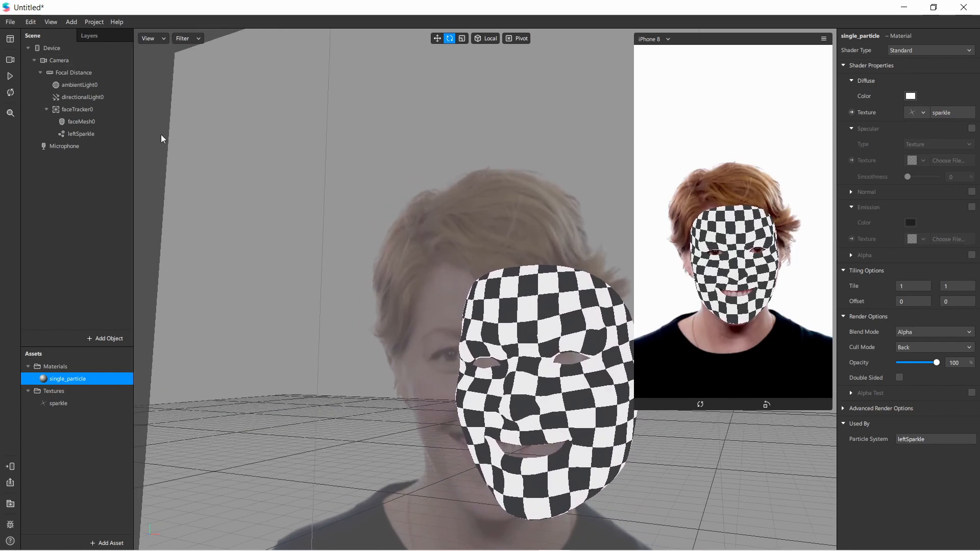
click(9, 76)
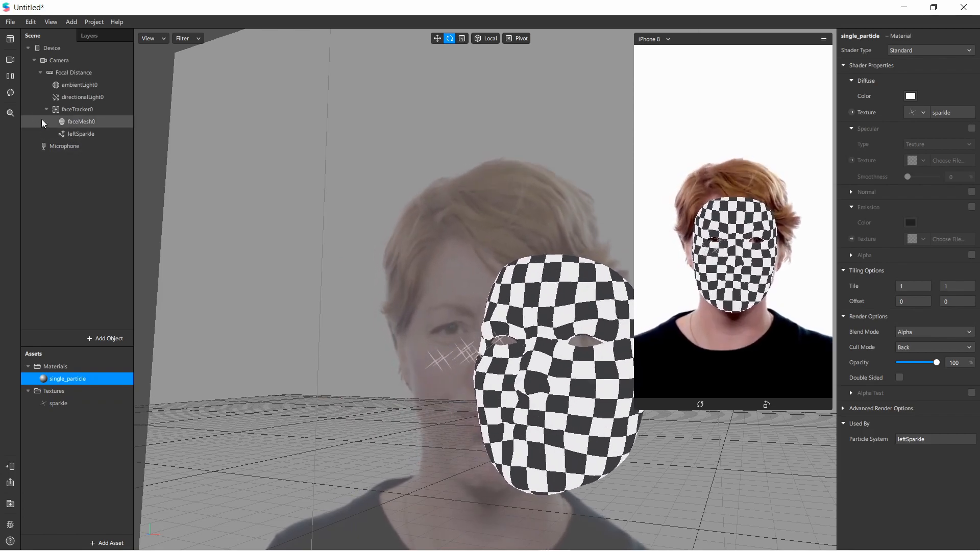
click(9, 77)
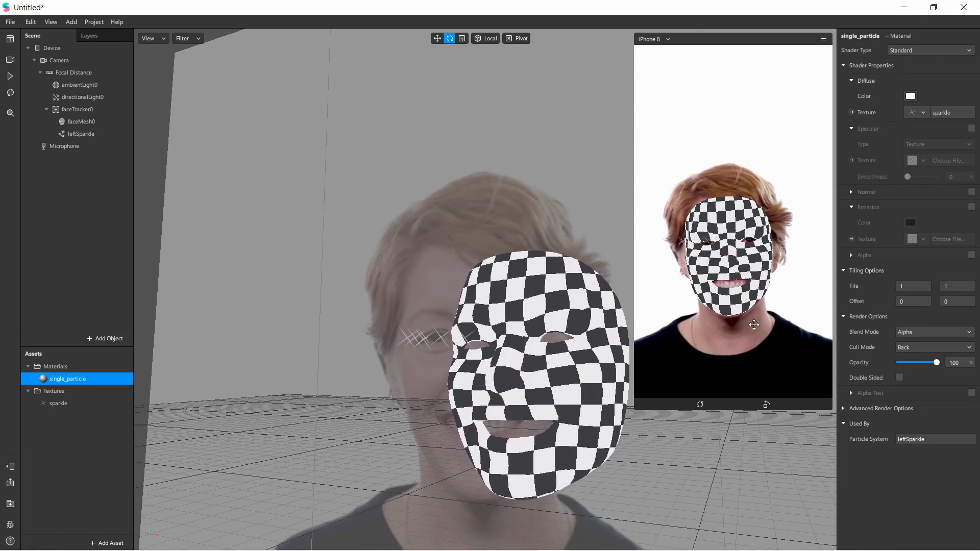
click(10, 76)
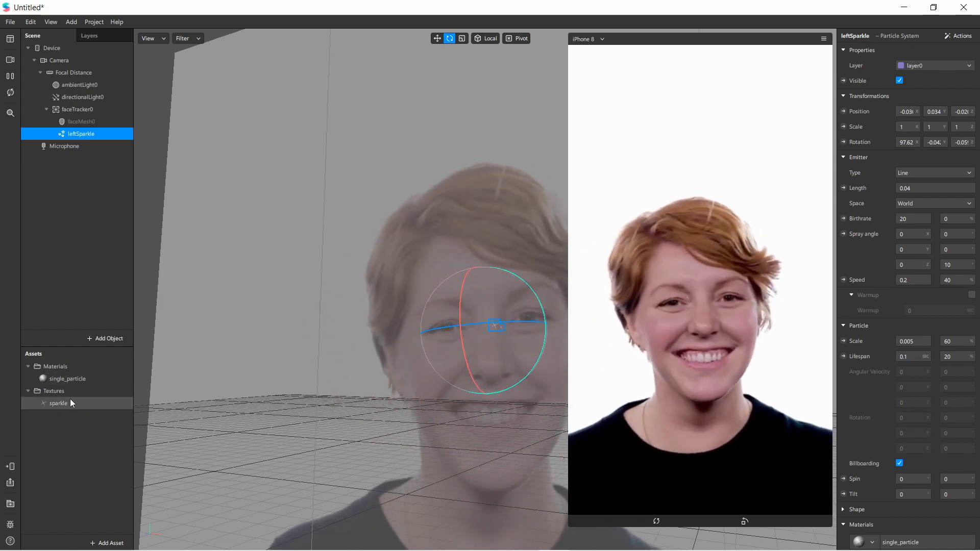
Step: Set the single_particle material's opacity to 79% and make it double sided
double_click(124, 376)
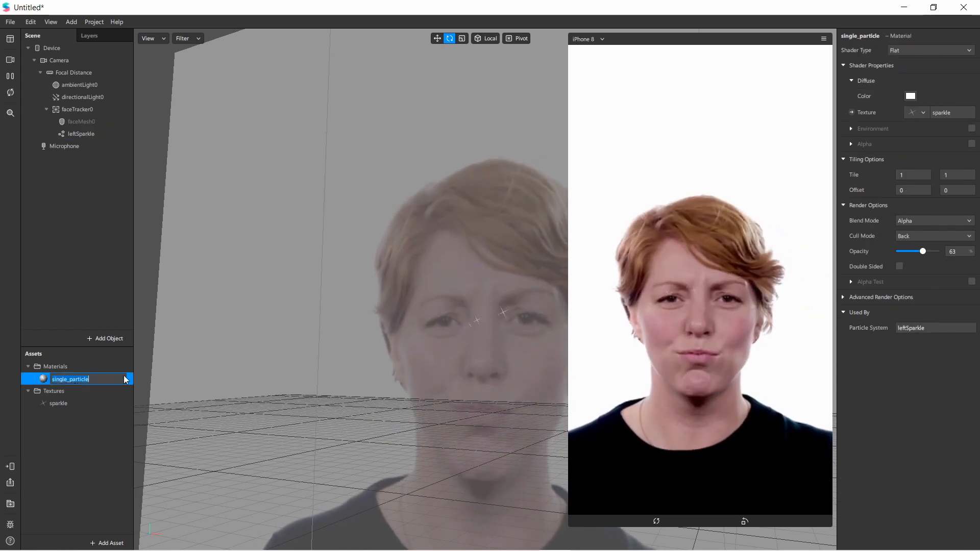
drag(922, 252, 921, 252)
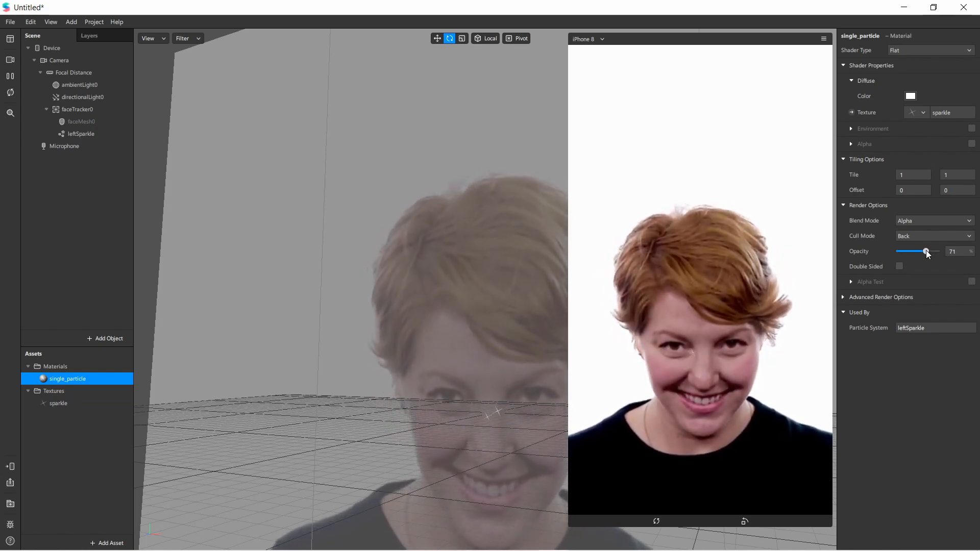
drag(927, 254, 930, 254)
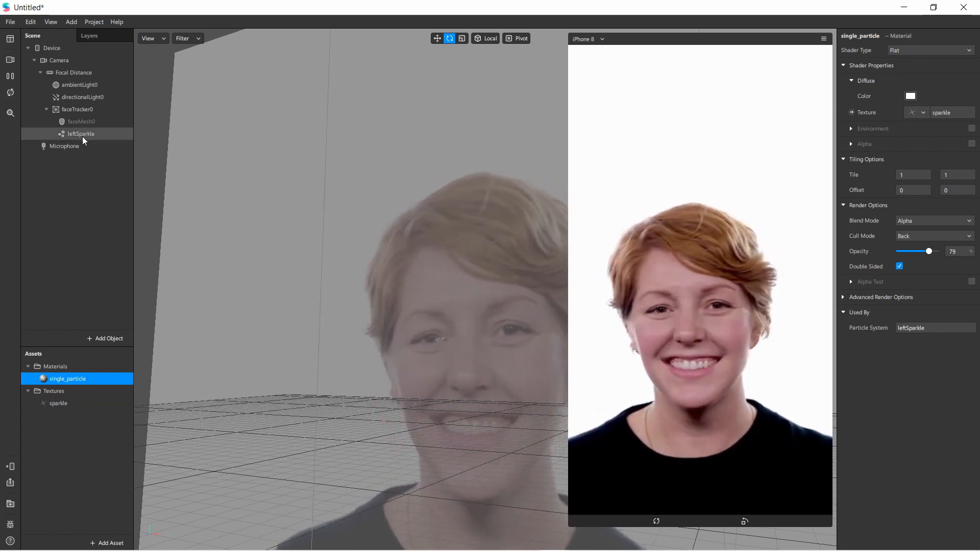
Step: Set the particle lifespan of the leftSparkle emitter to 0.05
click(82, 135)
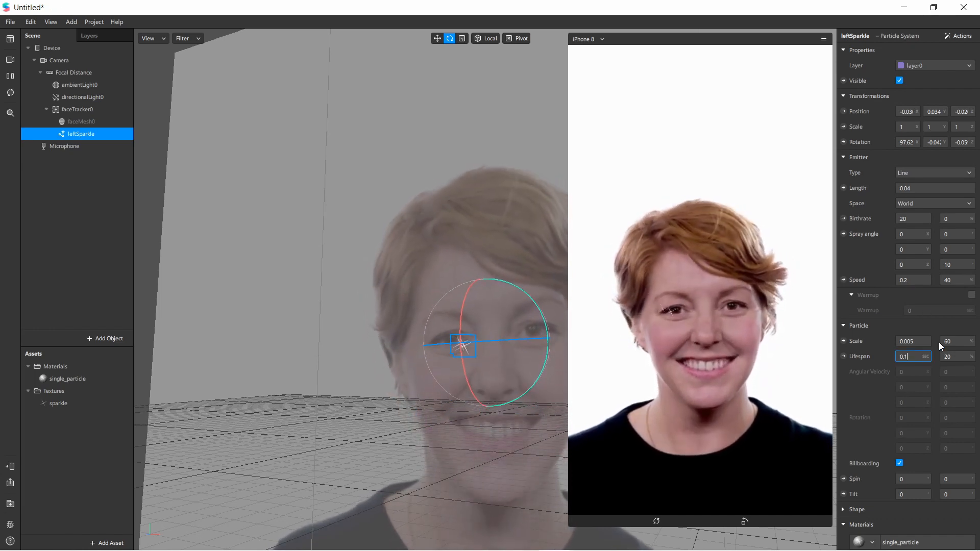
key(BackSpace)
text(05)
key(Return)
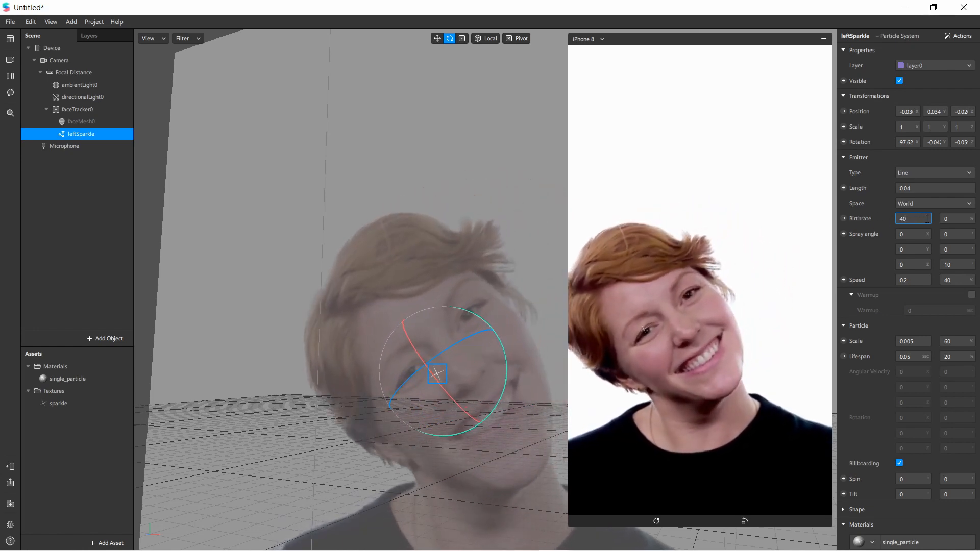
Step: Try leftSparkle birthrates of 40 and 100, settling on 50 with a 30% variation
key(Return)
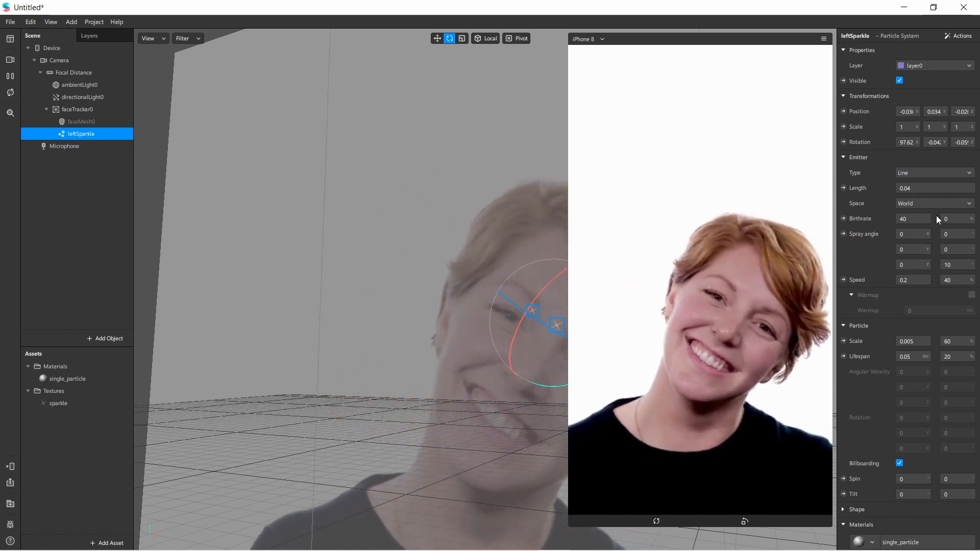
click(918, 218)
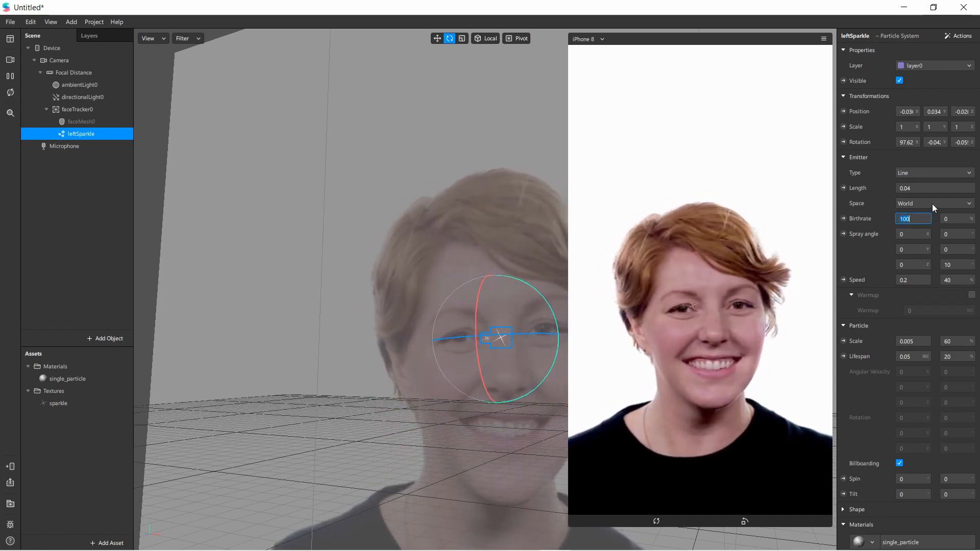
text(50)
key(Return)
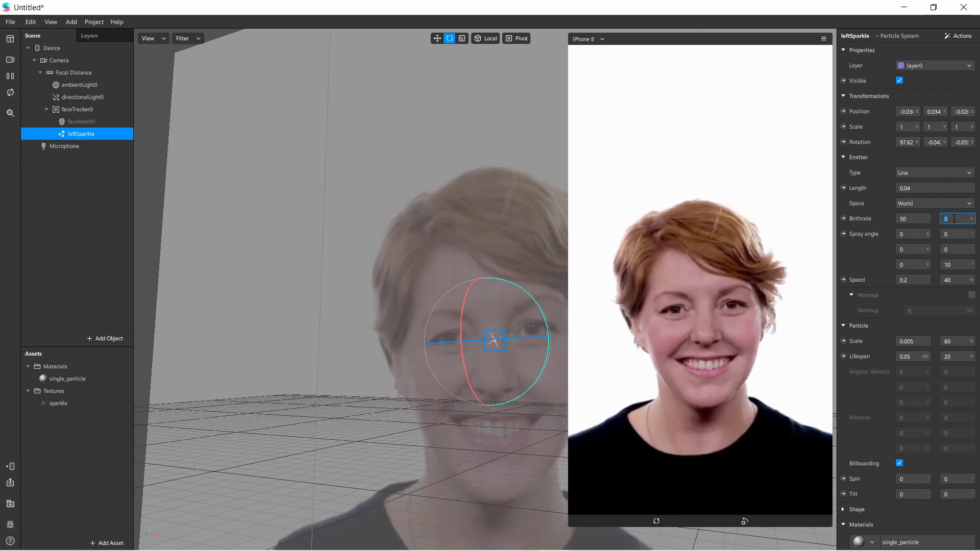
text(30)
key(Return)
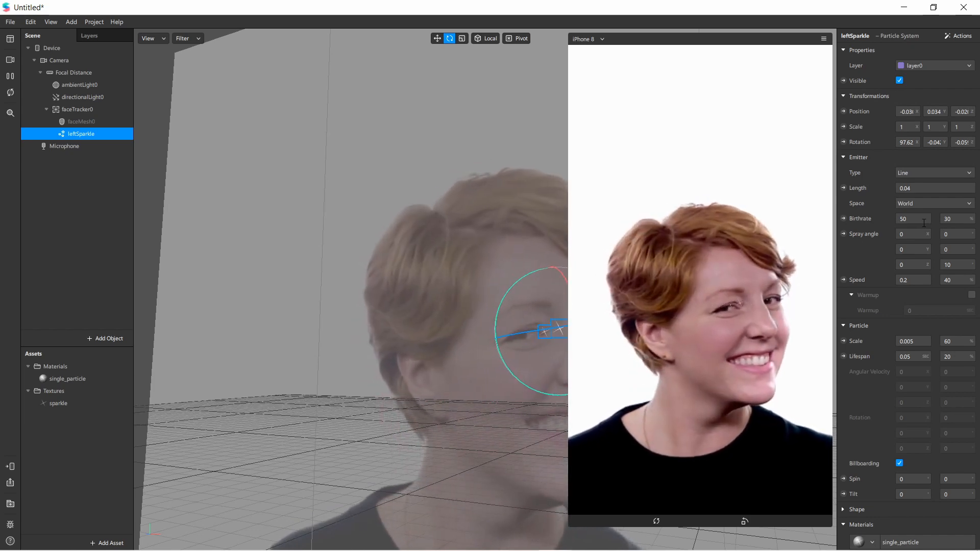
Step: Raise the single_particle material's opacity to 90% and return to the leftSparkle emitter
double_click(74, 378)
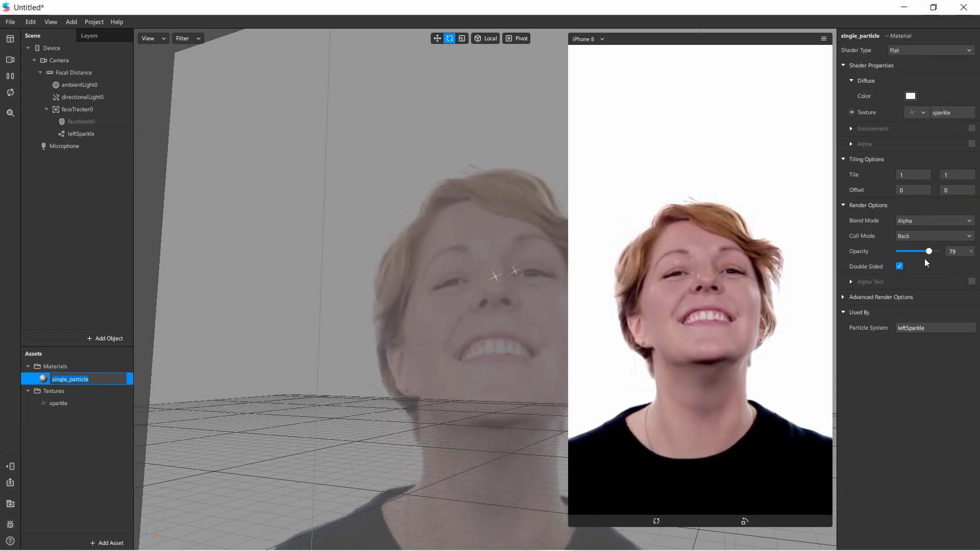
drag(932, 256, 935, 255)
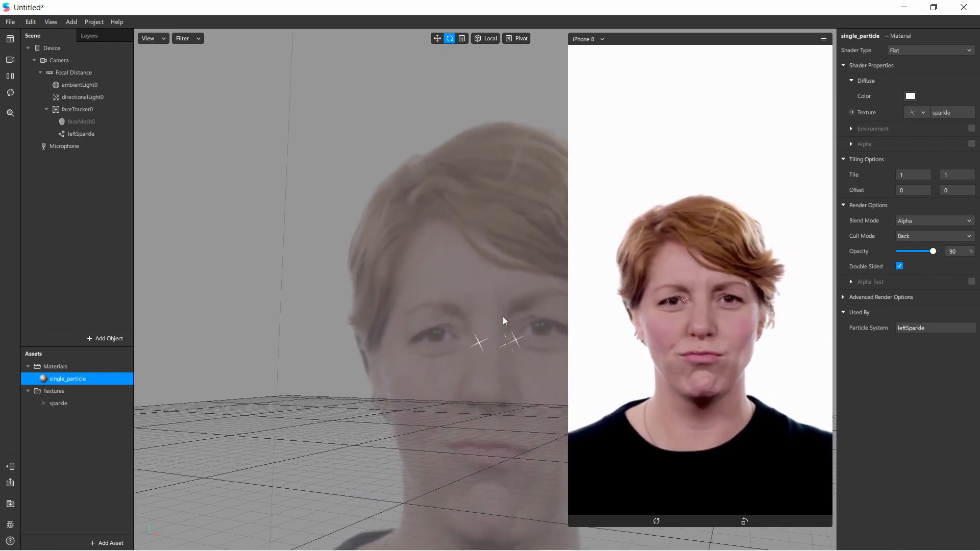
click(81, 134)
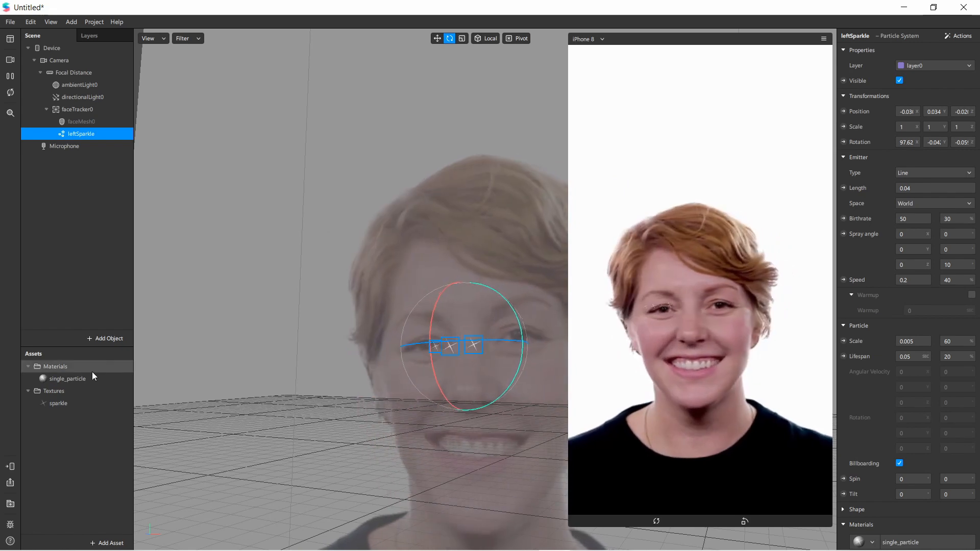
Step: Try light blue #20b9ff as the single_particle material's diffuse color and return it to white #ffffff
double_click(78, 379)
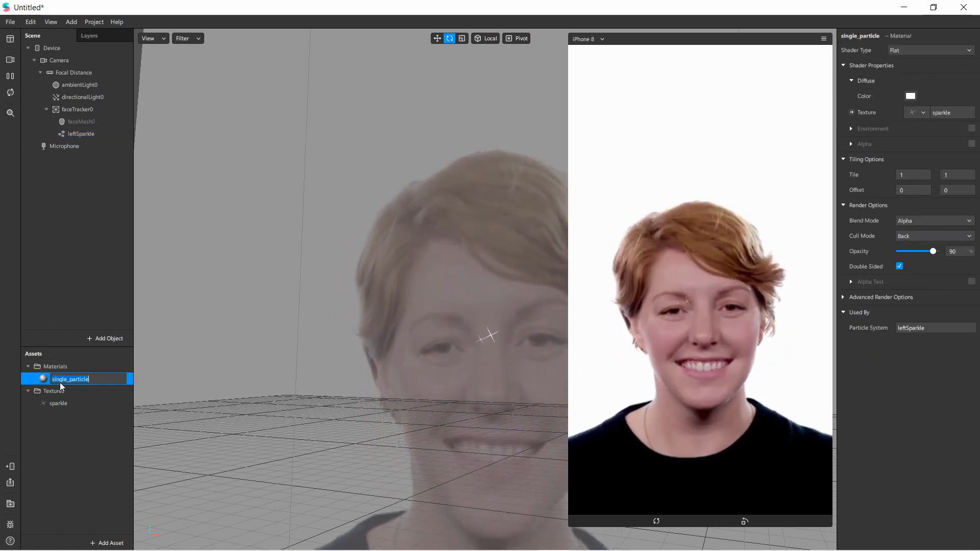
click(87, 399)
click(71, 381)
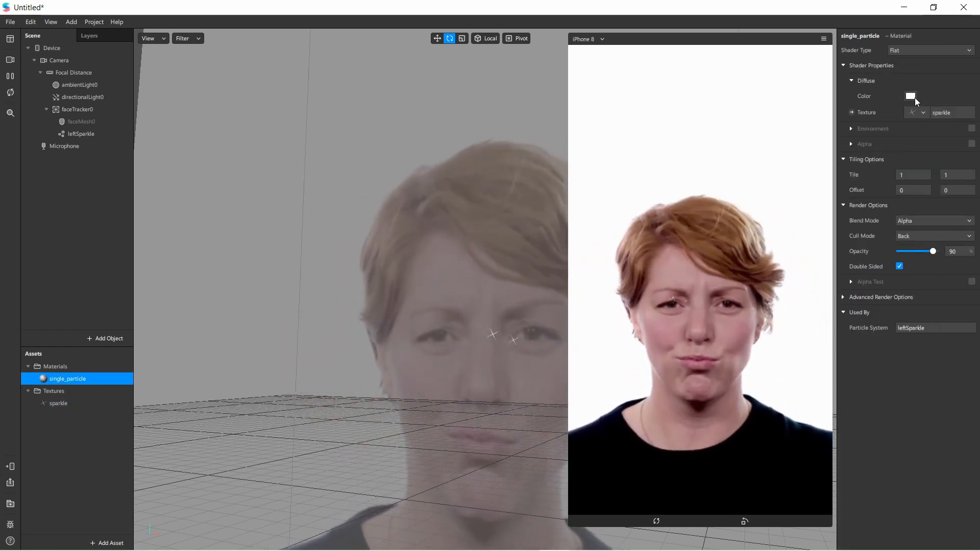
click(912, 95)
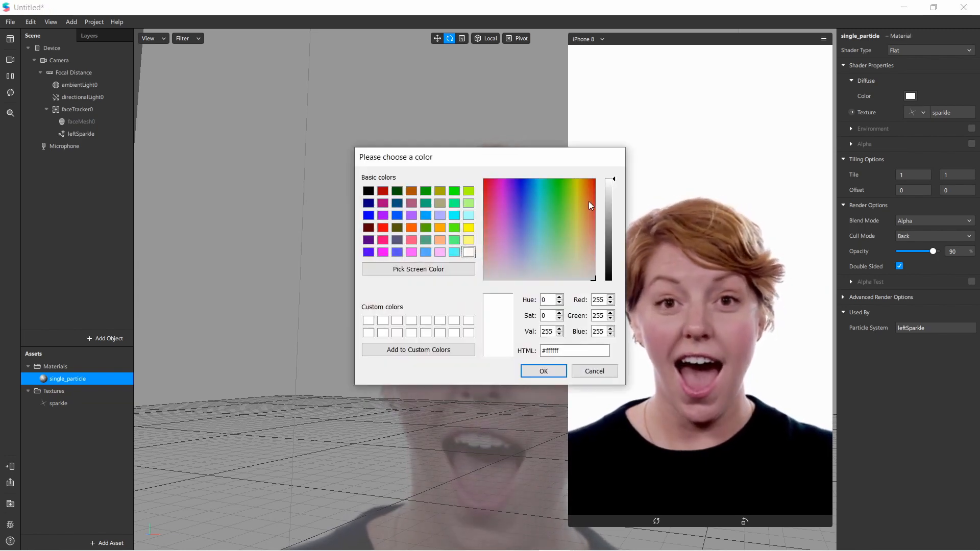
drag(567, 164, 326, 218)
click(366, 213)
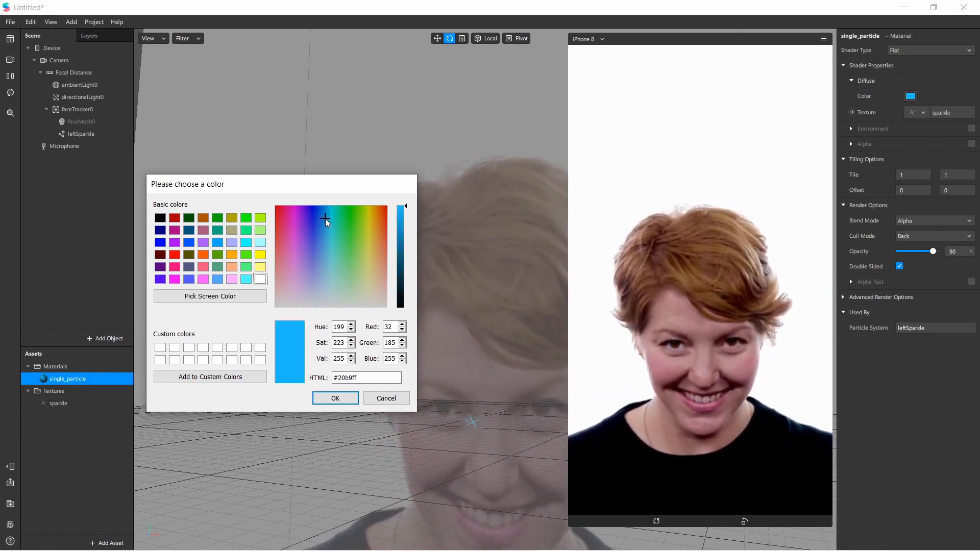
drag(326, 219, 369, 327)
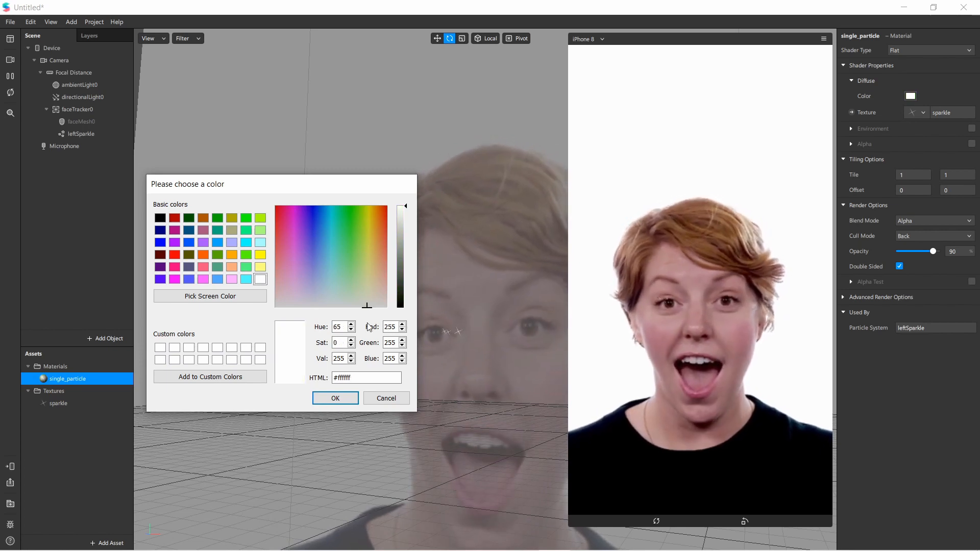
click(334, 398)
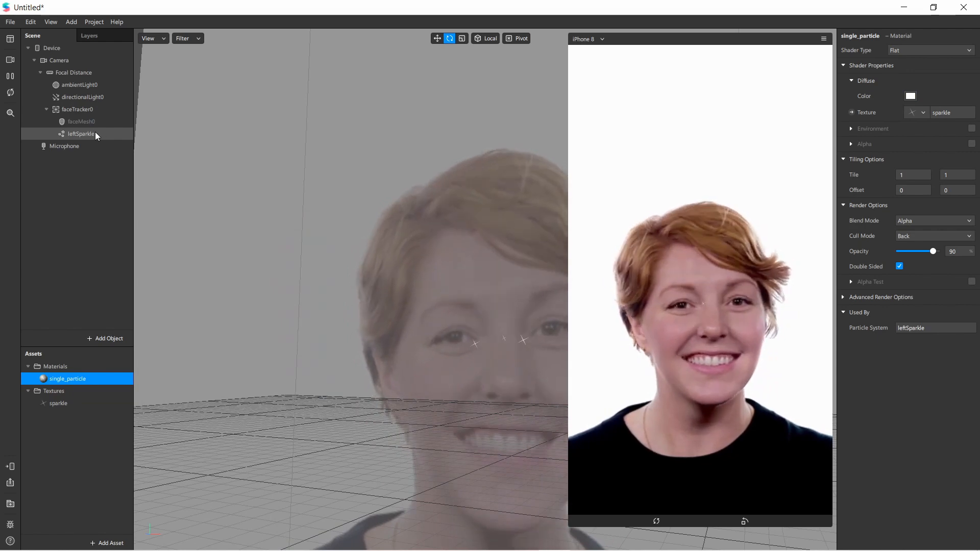
Step: Duplicate the leftSparkle particle system and rename the copy leftSparkle_2
click(92, 134)
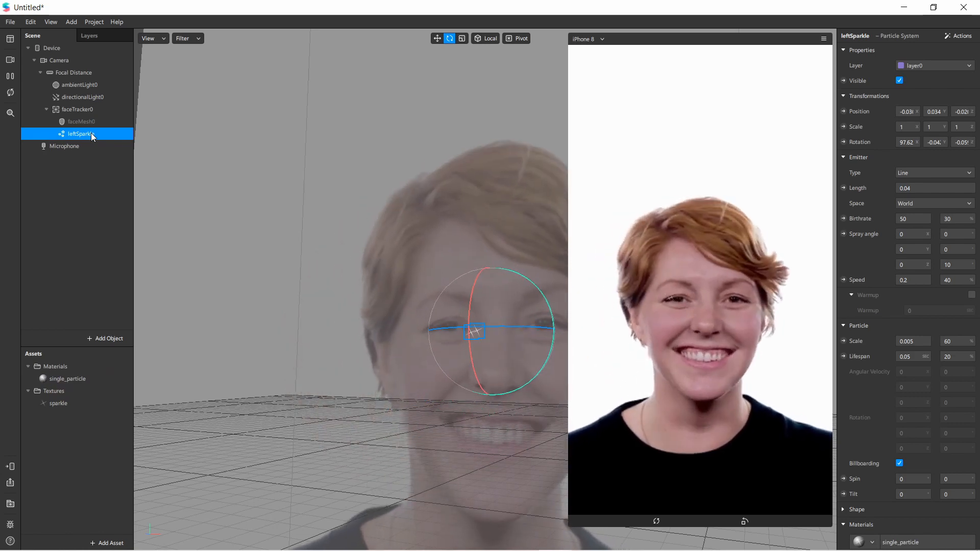
right_click(91, 133)
click(127, 230)
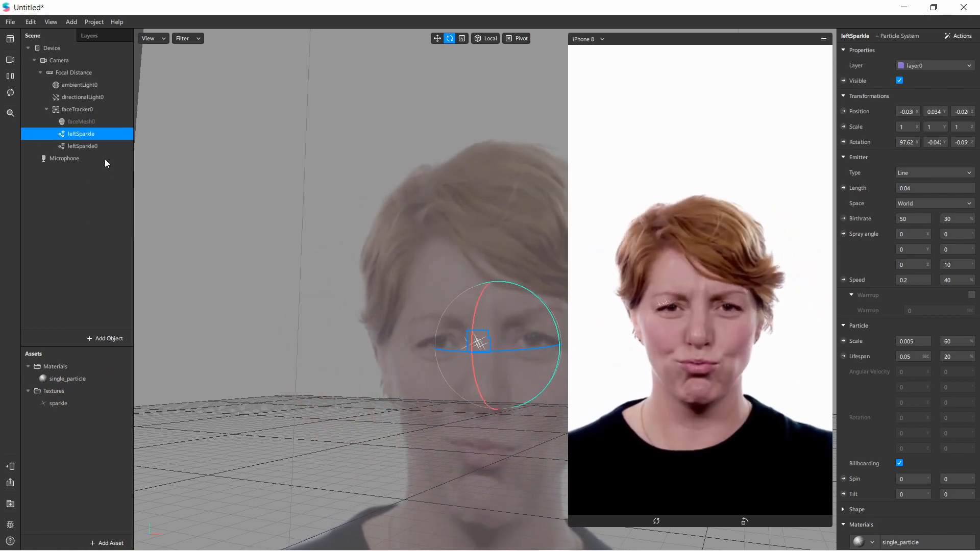
click(87, 145)
click(91, 147)
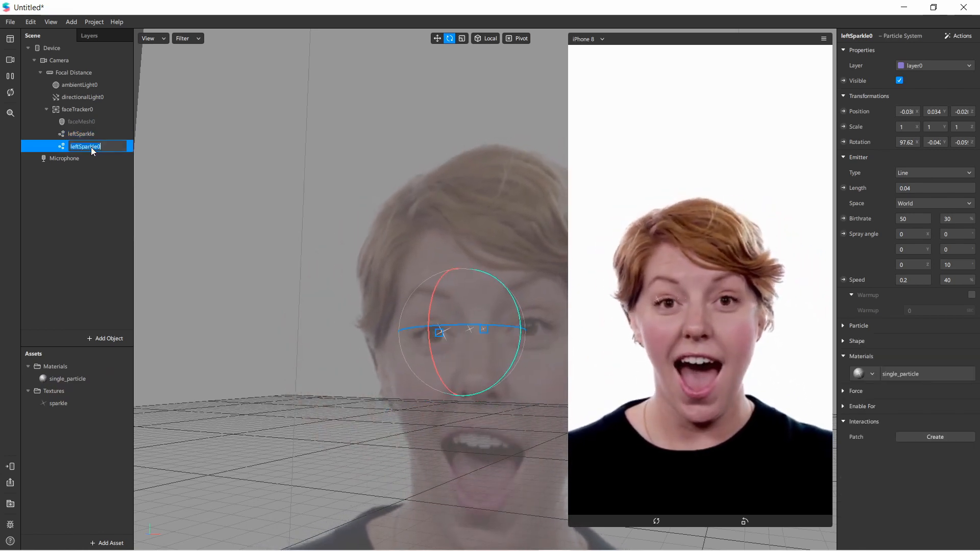
key(BackSpace)
text(_2)
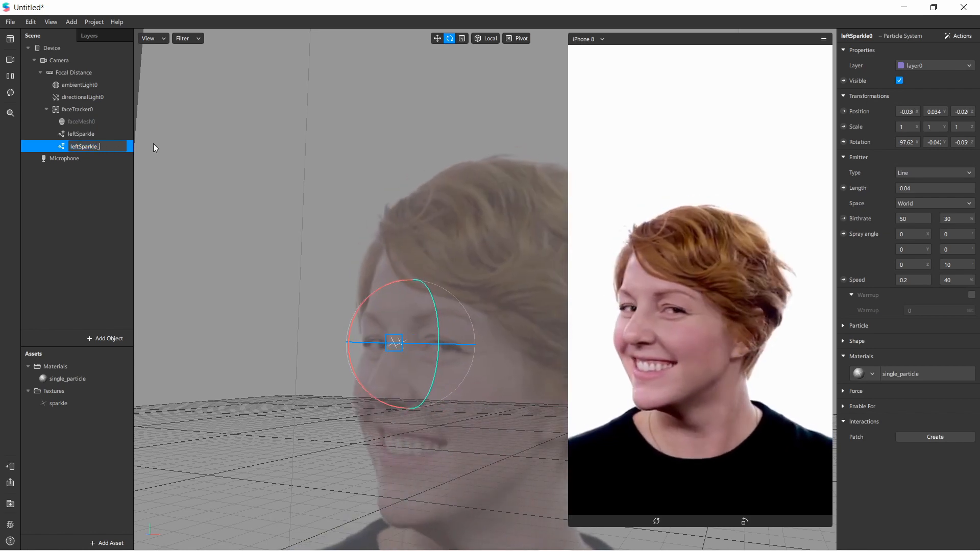
key(Return)
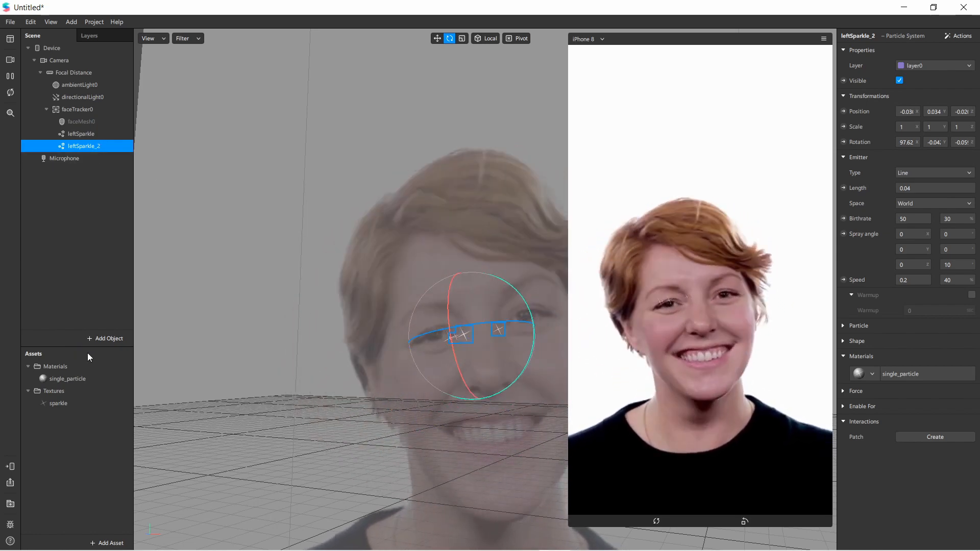
Step: Rename the single_particle material as single_particle_white
click(59, 380)
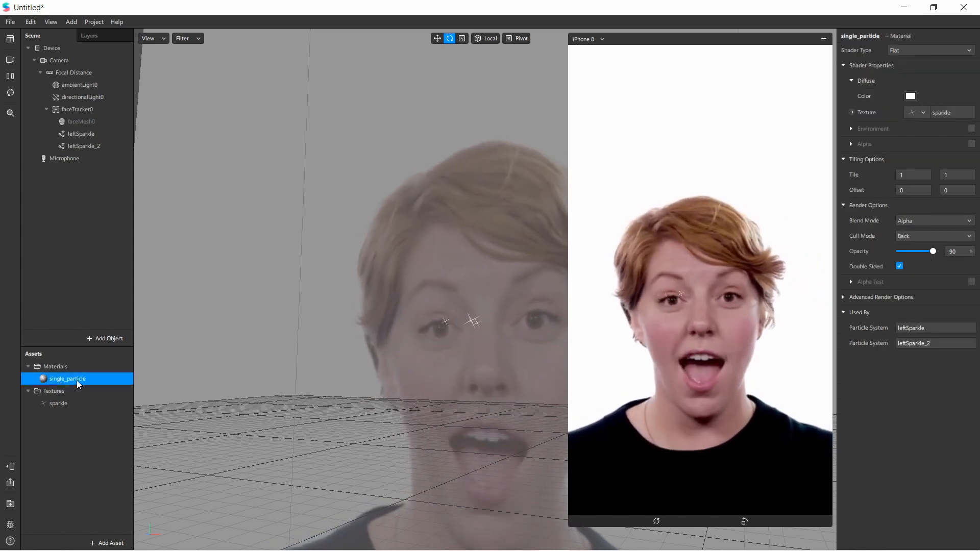
double_click(82, 379)
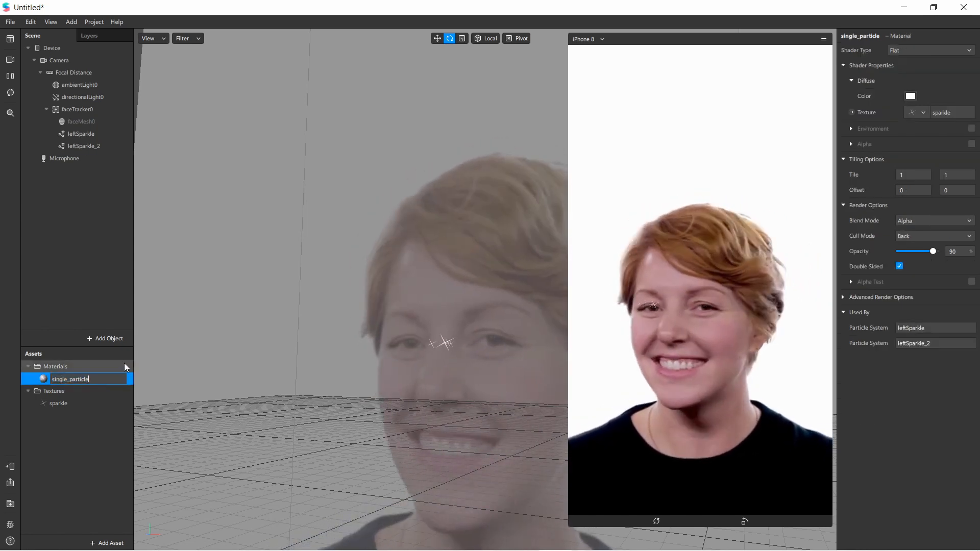
text(_white)
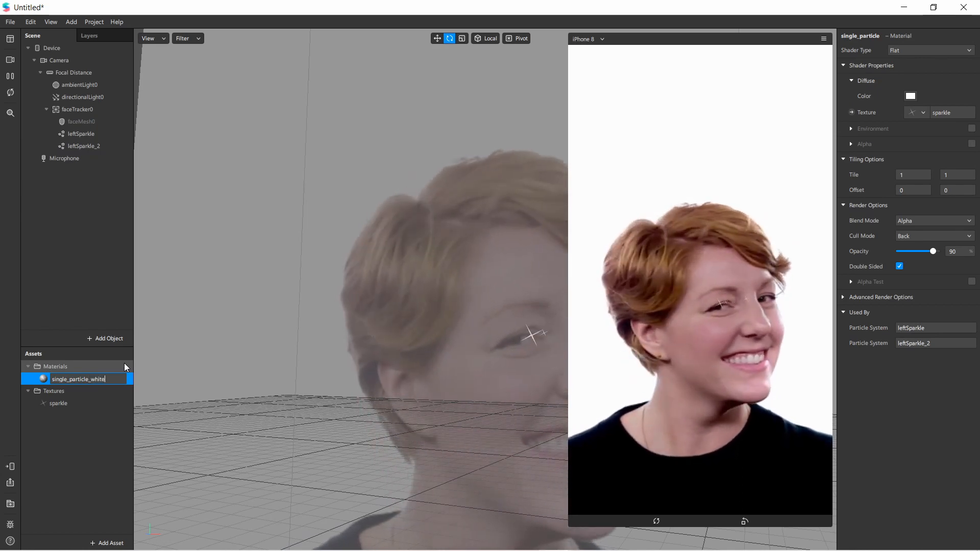
key(Return)
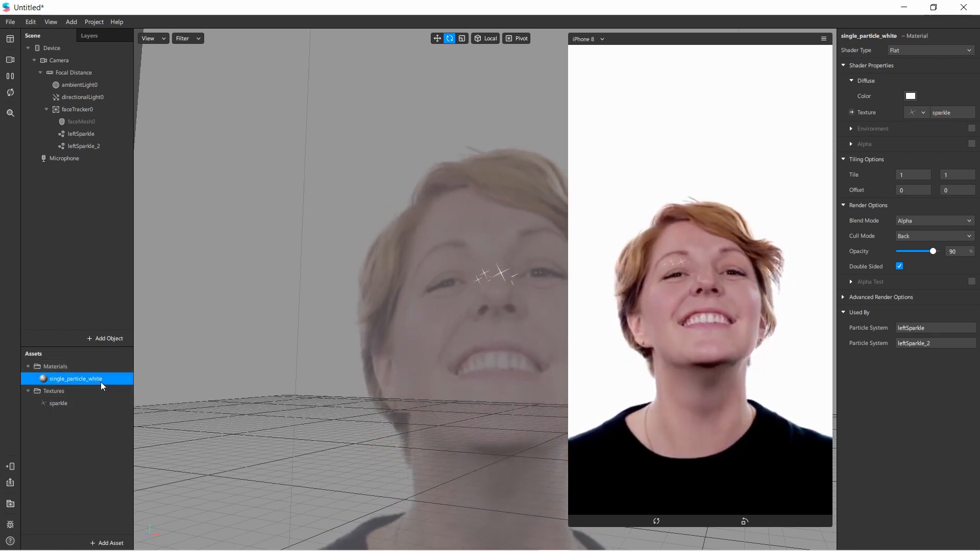
Step: Duplicate the single_particle_white material and rename the copy single_particle_yellow
right_click(101, 384)
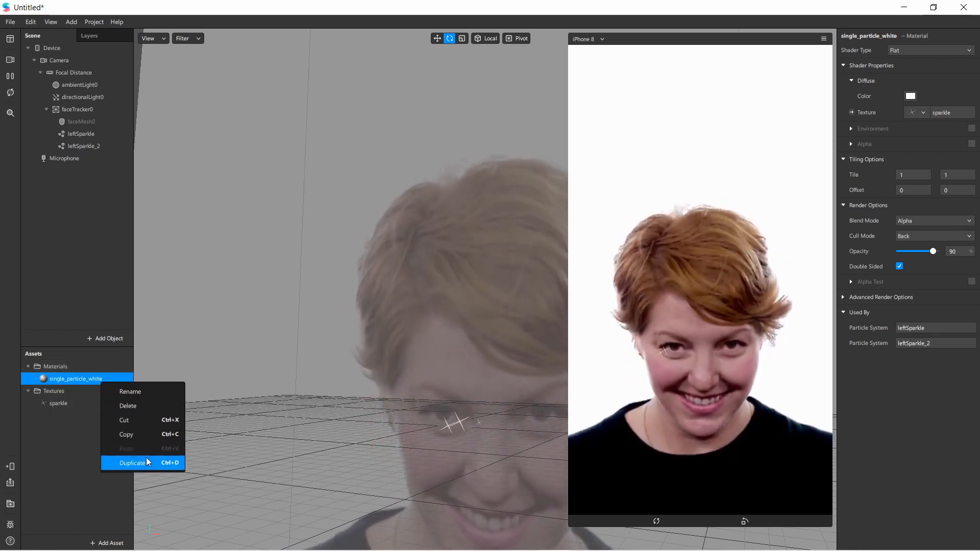
click(146, 457)
click(97, 396)
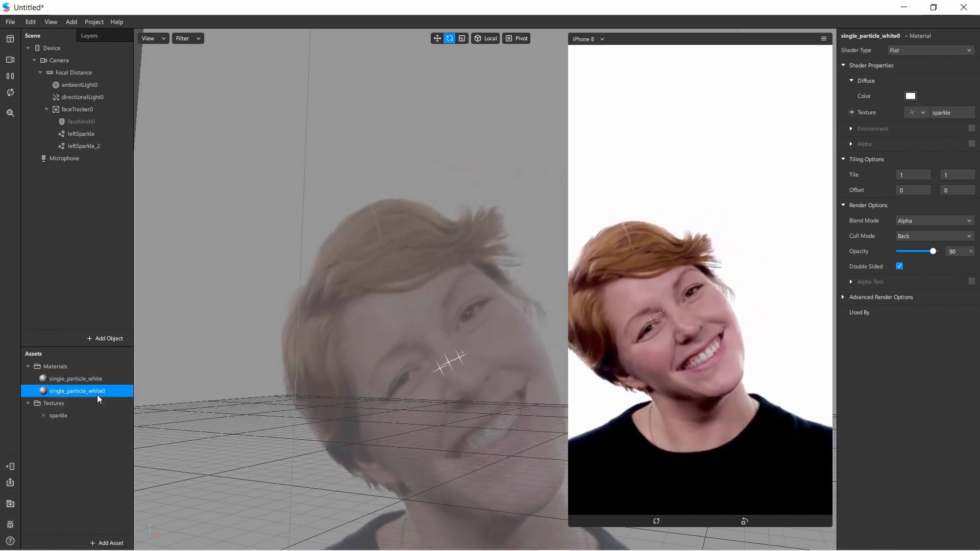
click(96, 394)
drag(93, 393, 118, 393)
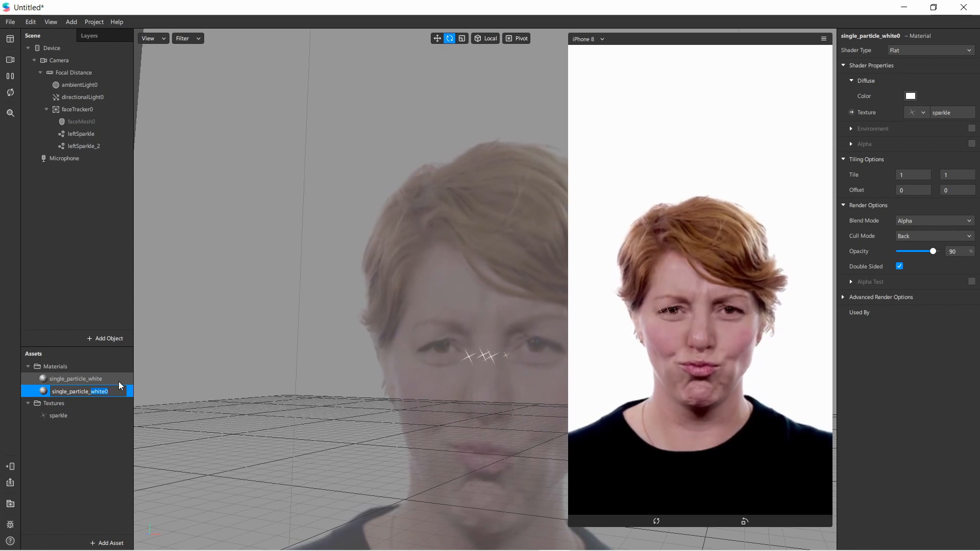
text(yellow)
key(Return)
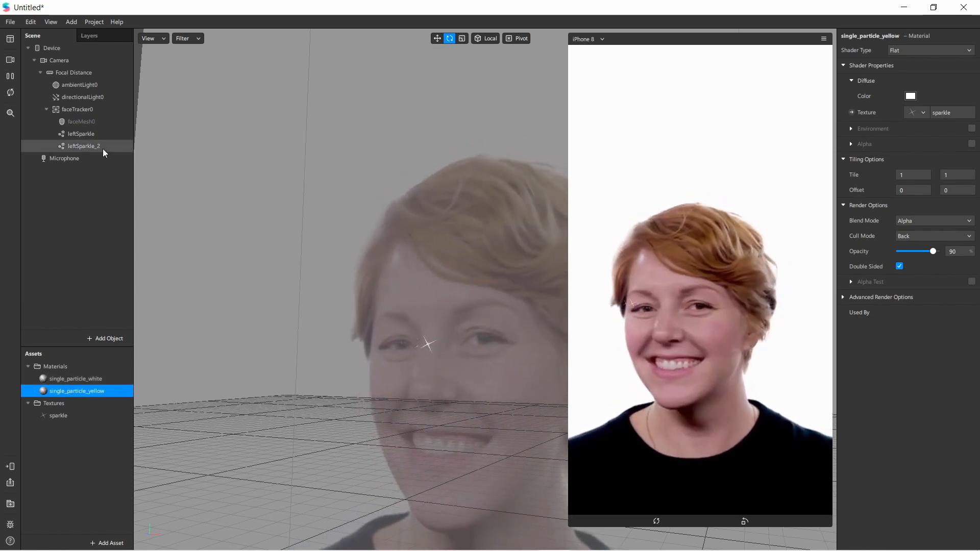
Step: Assign the single_particle_yellow material to the leftSparkle_2 particle system and open that material's properties
click(98, 148)
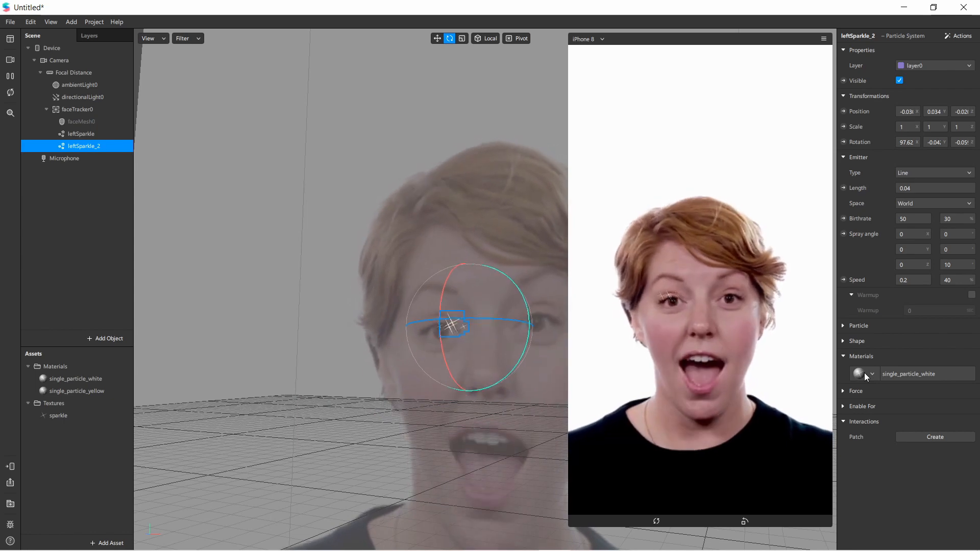
click(864, 373)
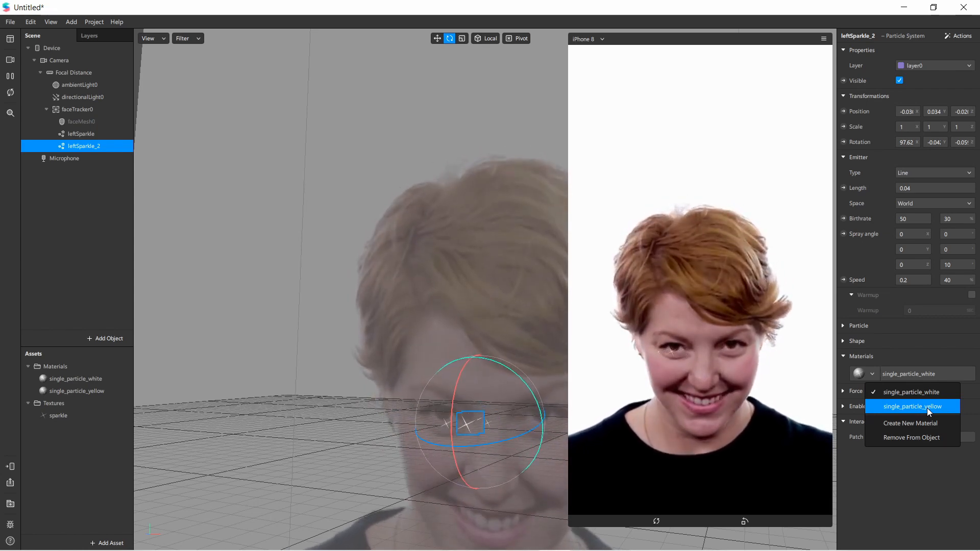
click(927, 407)
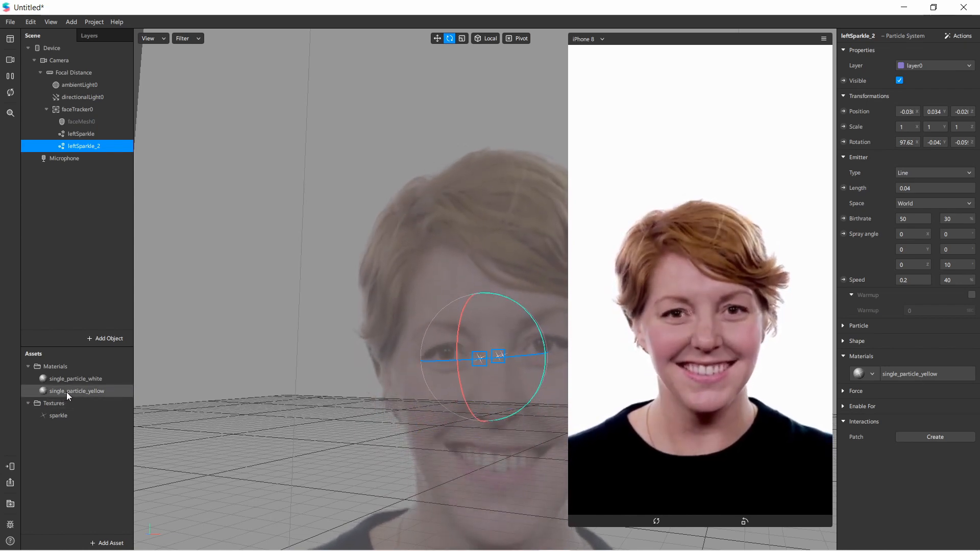
click(65, 392)
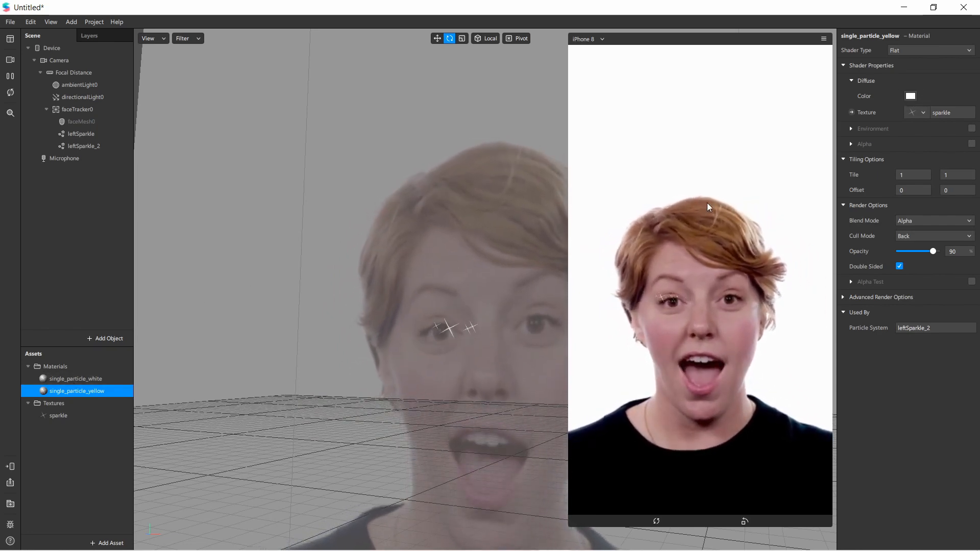
Step: Set the single_particle_yellow material's diffuse color to yellow, #ffea00
click(911, 96)
click(578, 178)
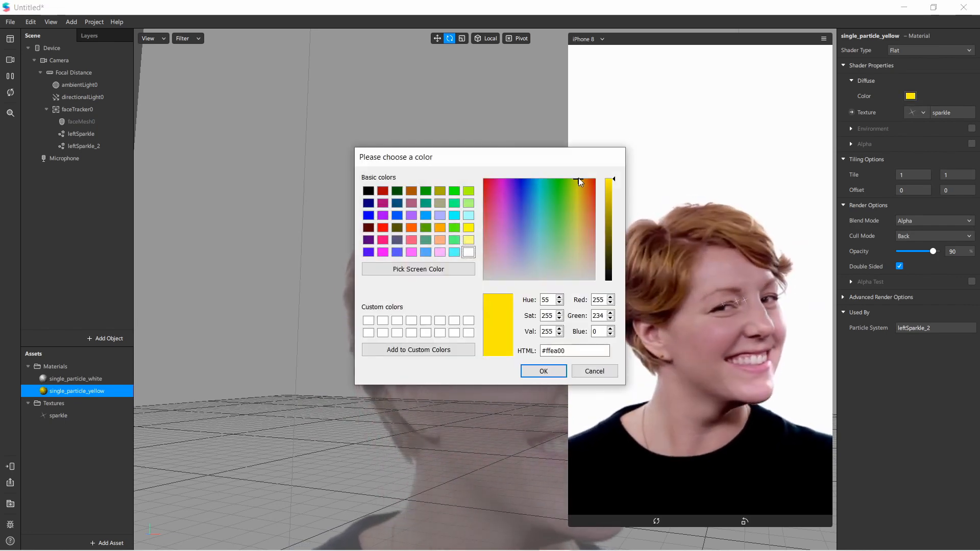
drag(560, 164, 539, 213)
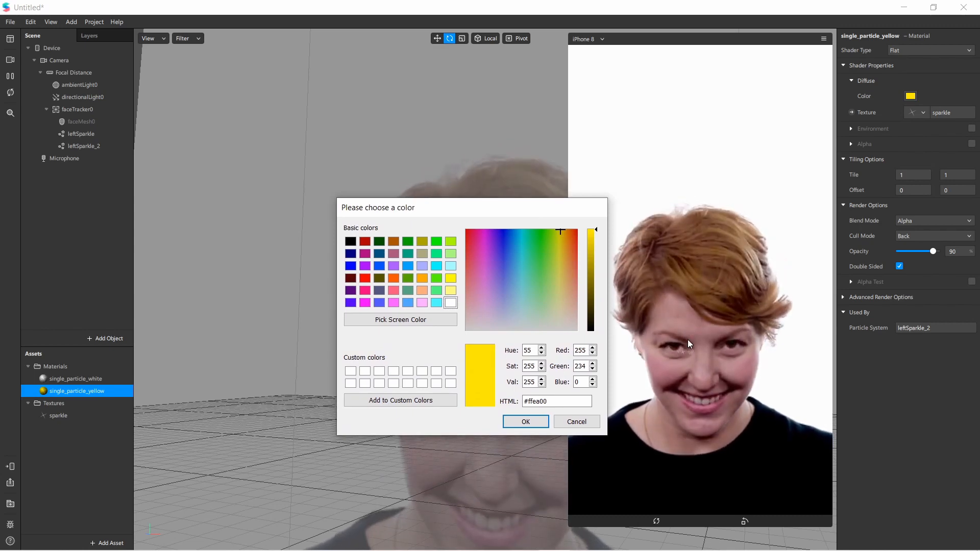
click(526, 422)
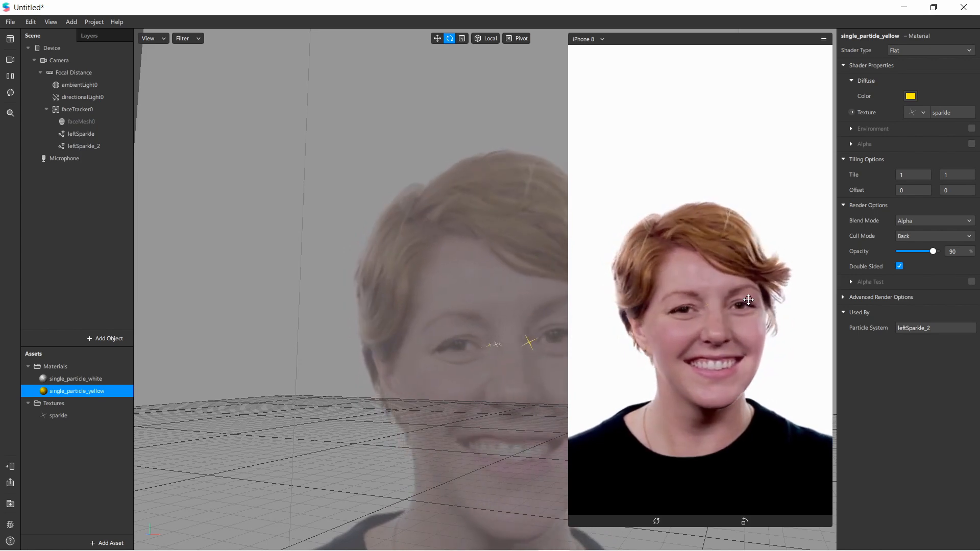
Step: Duplicate the leftSparkle and leftSparkle_2 particle systems together
click(89, 135)
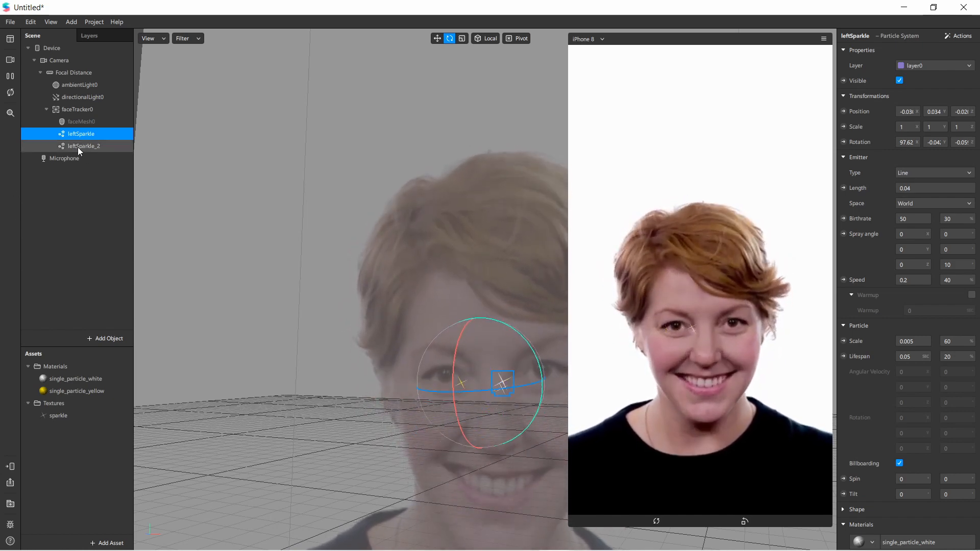
shift+click(78, 147)
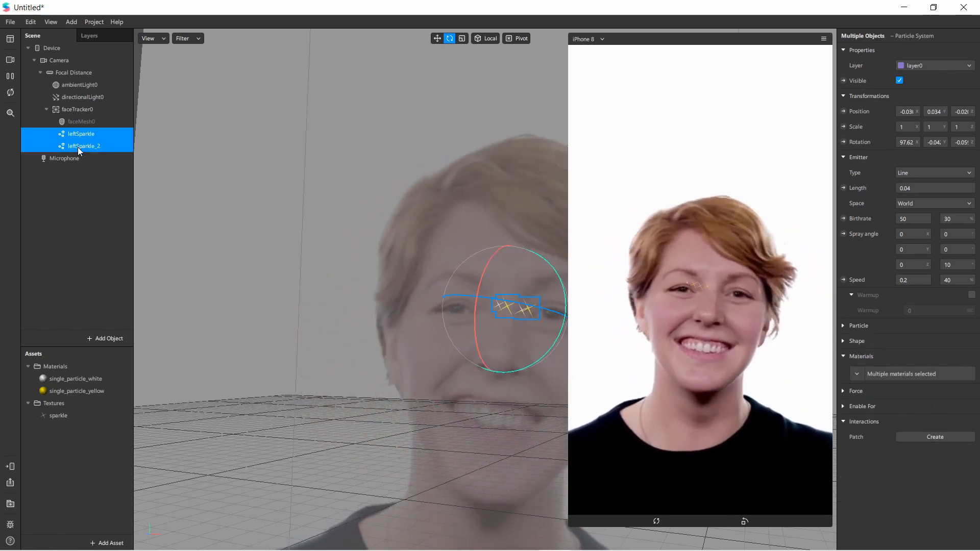
right_click(78, 147)
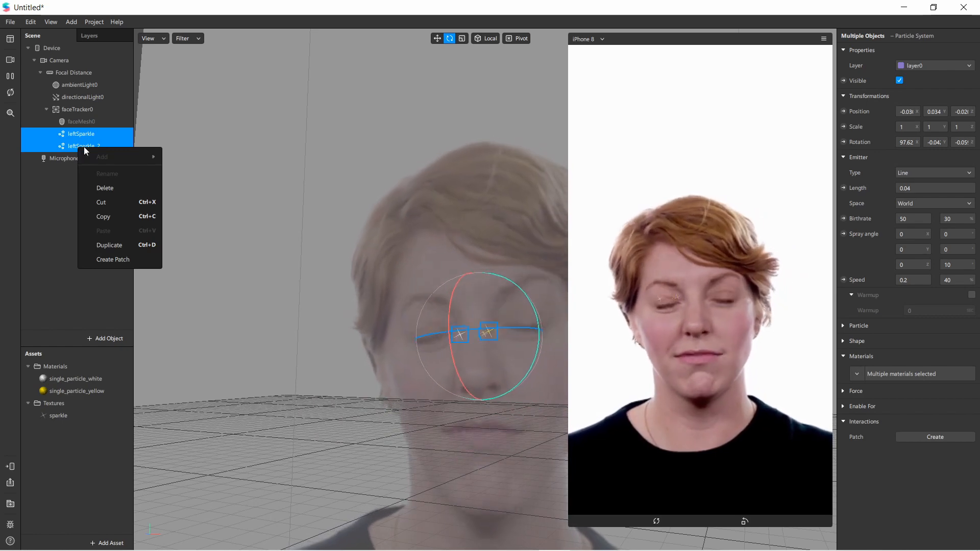
click(133, 243)
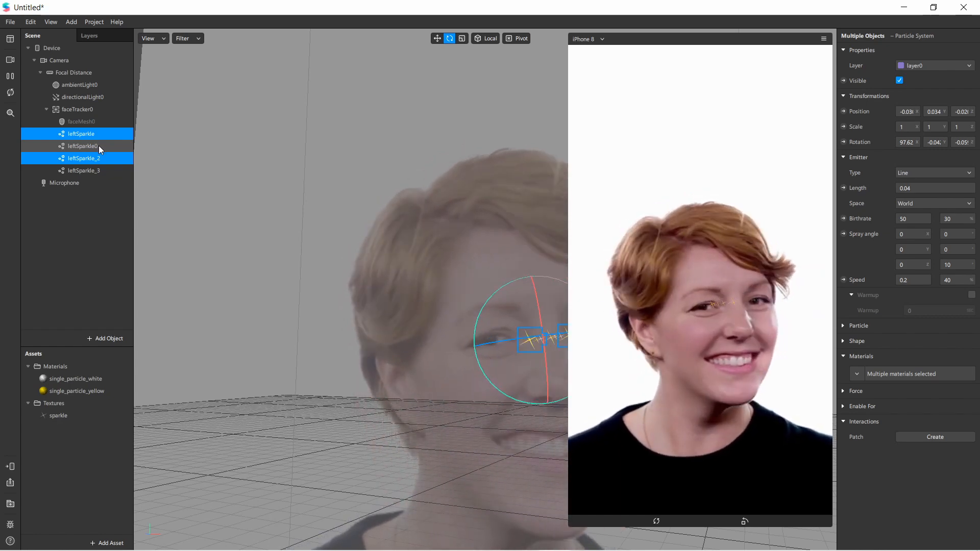
Step: Rename the white copy rightSparkle and the yellow copy rightSparkle_2, and reorder the scene objects so the right pair precedes the left pair
click(99, 145)
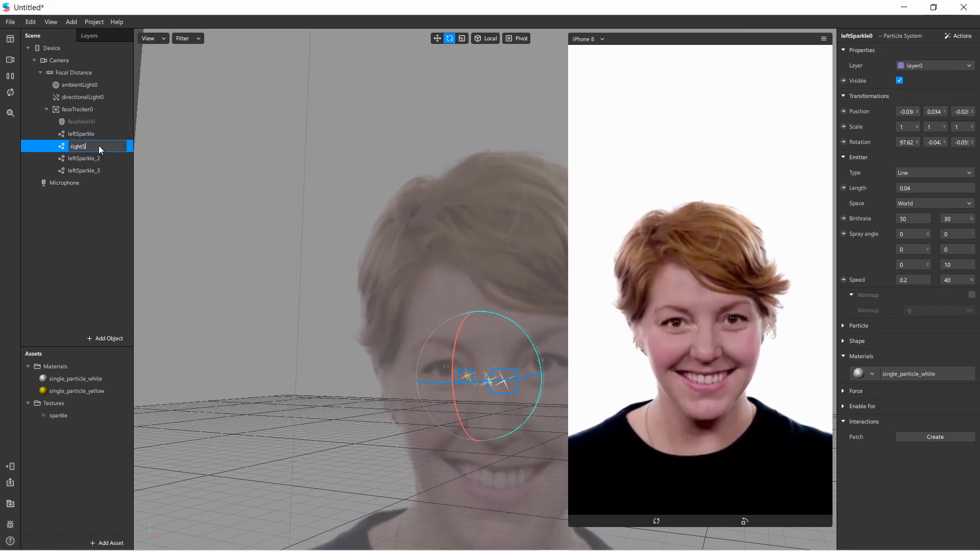
text(e)
key(Return)
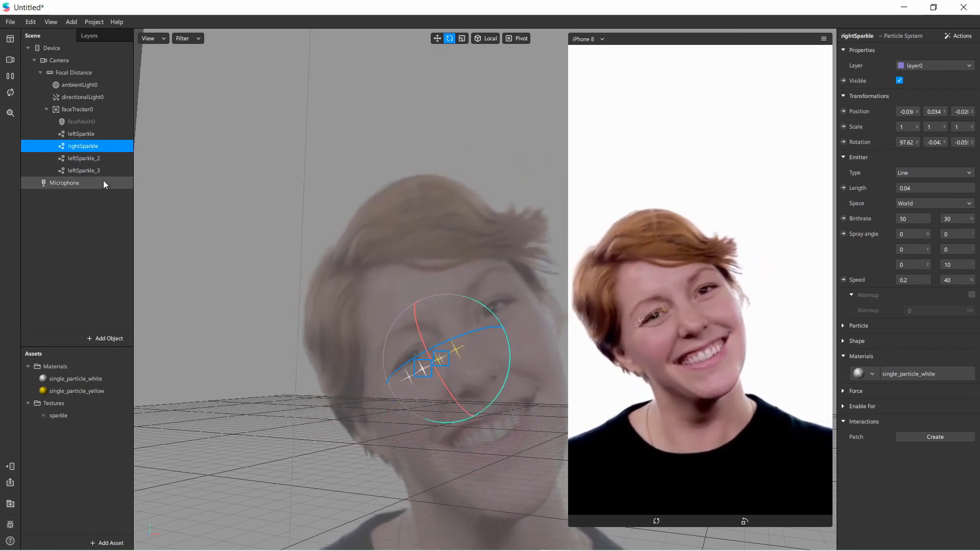
double_click(102, 173)
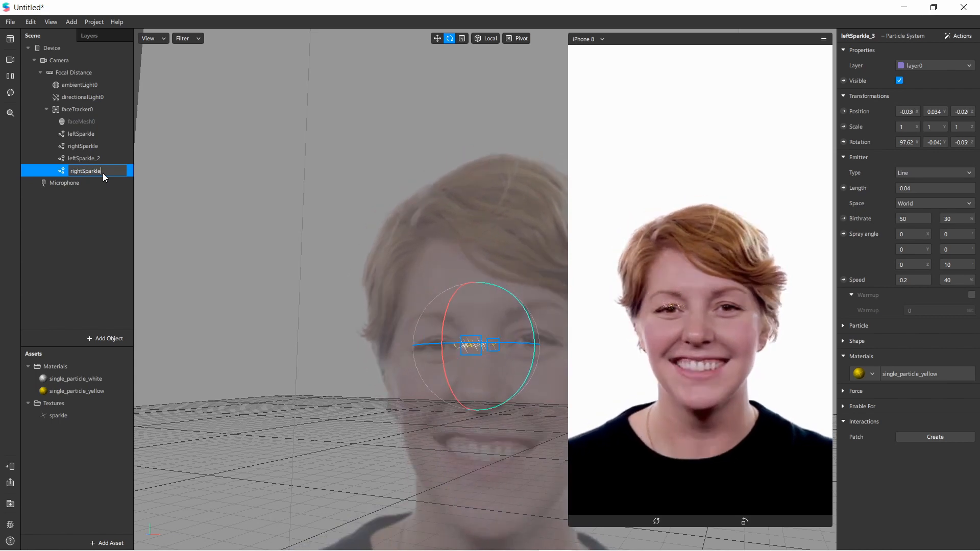
text(rightSparkle)
key(Return)
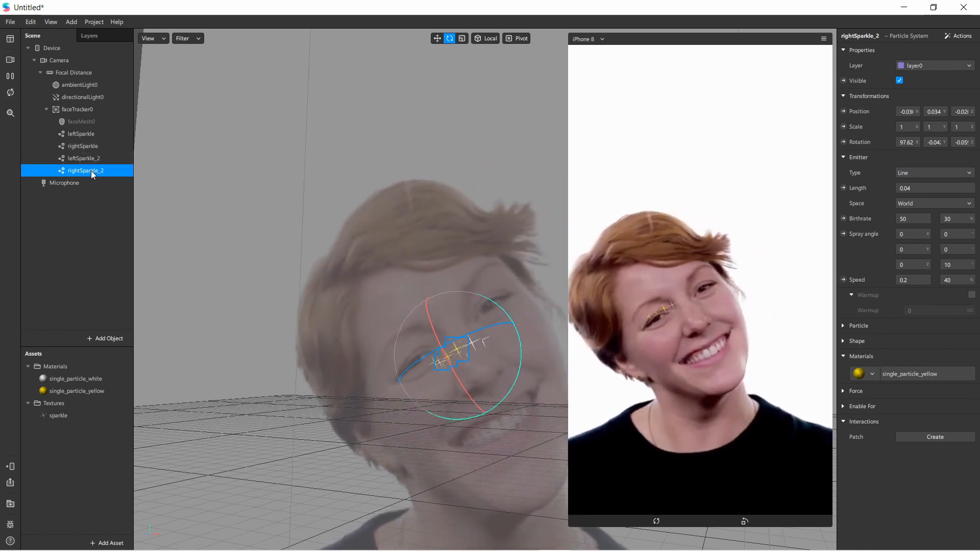
drag(88, 135, 89, 158)
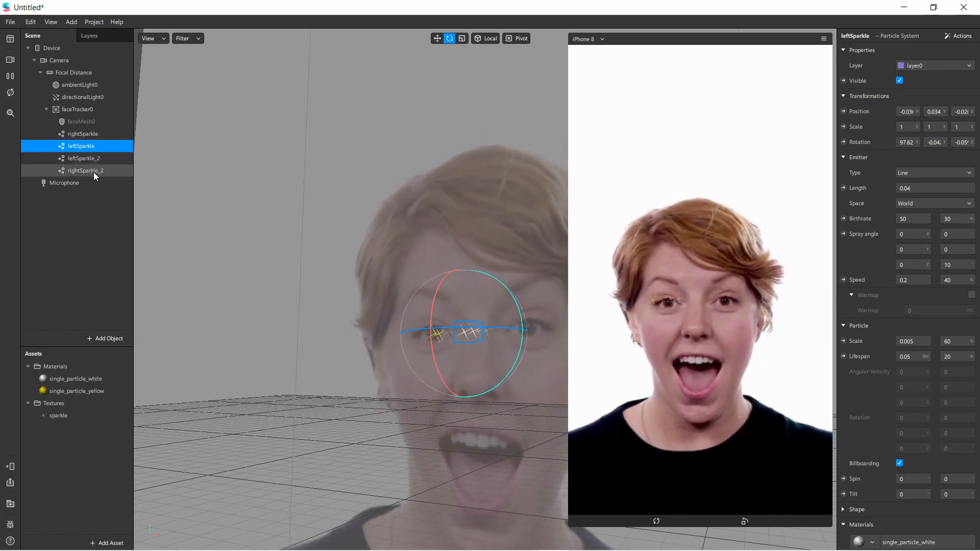
drag(94, 172, 92, 125)
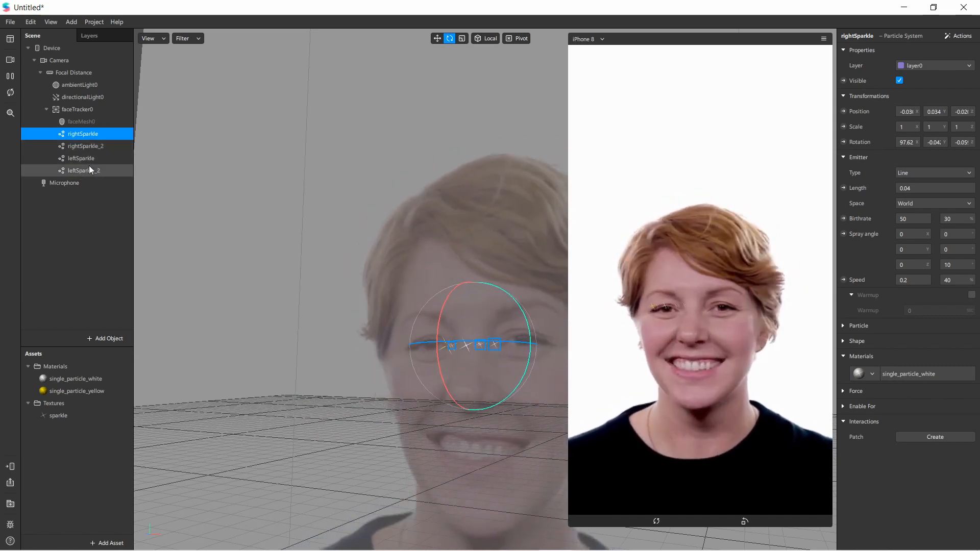
Step: Pause the preview, shrink the simulator window, and move rightSparkle and rightSparkle_2 together along X to about 0.010, toward the other eye
click(11, 76)
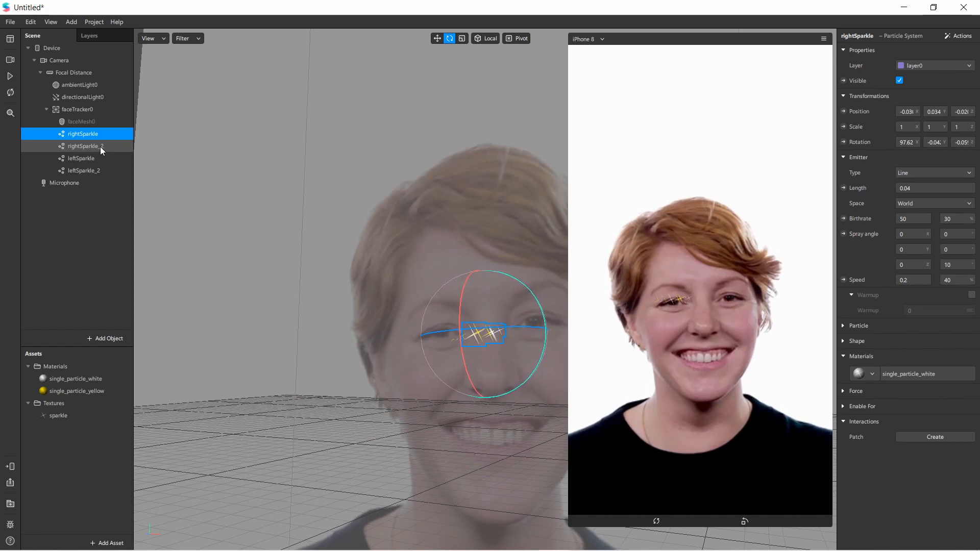
click(98, 146)
ctrl+click(83, 133)
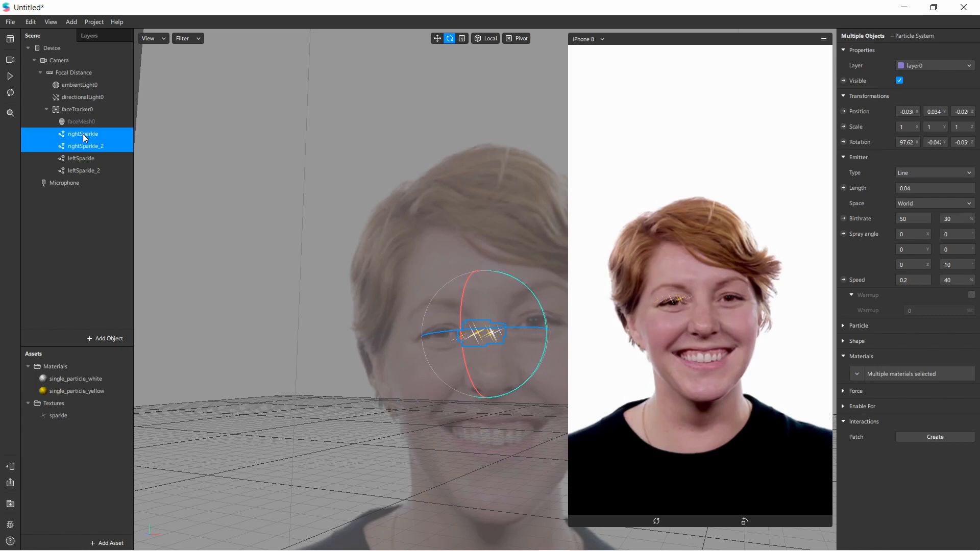
click(437, 39)
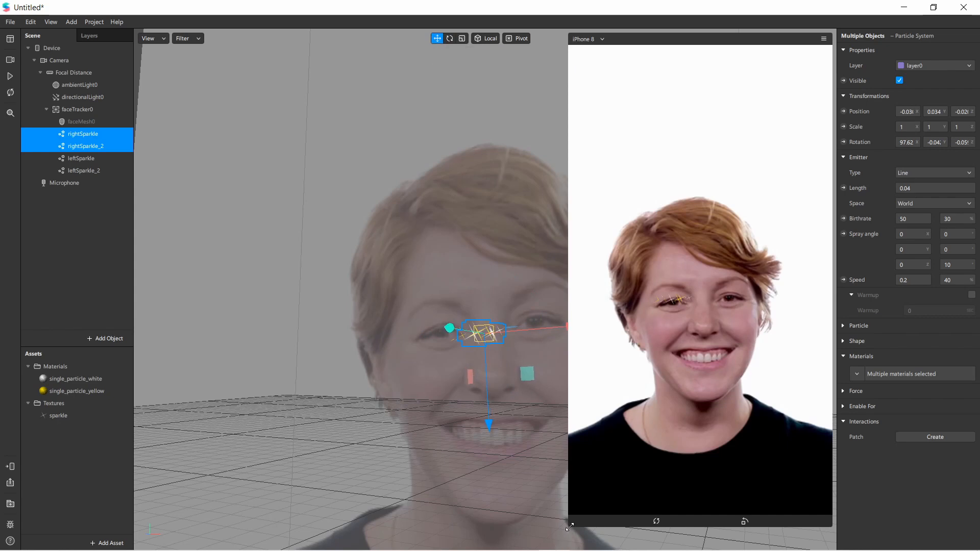
drag(570, 526, 615, 429)
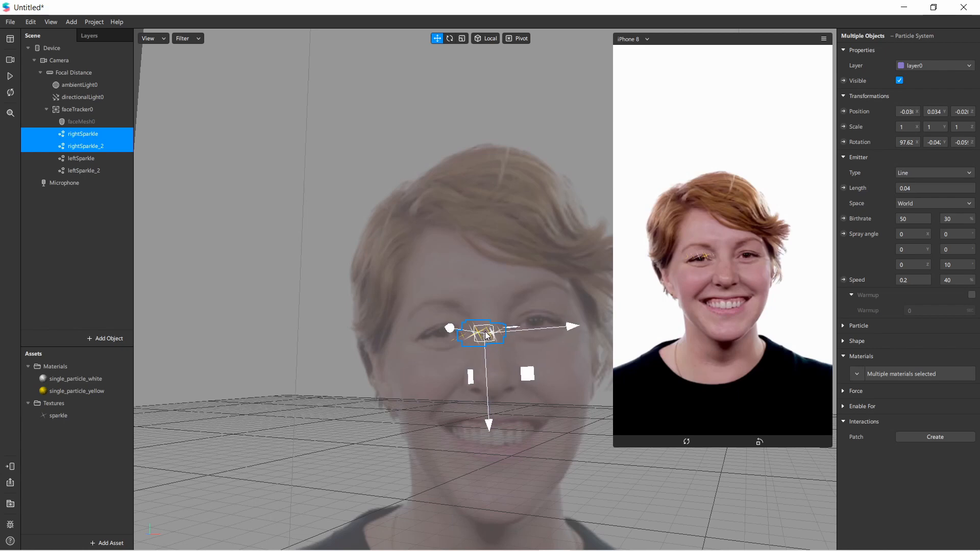
drag(517, 333, 566, 330)
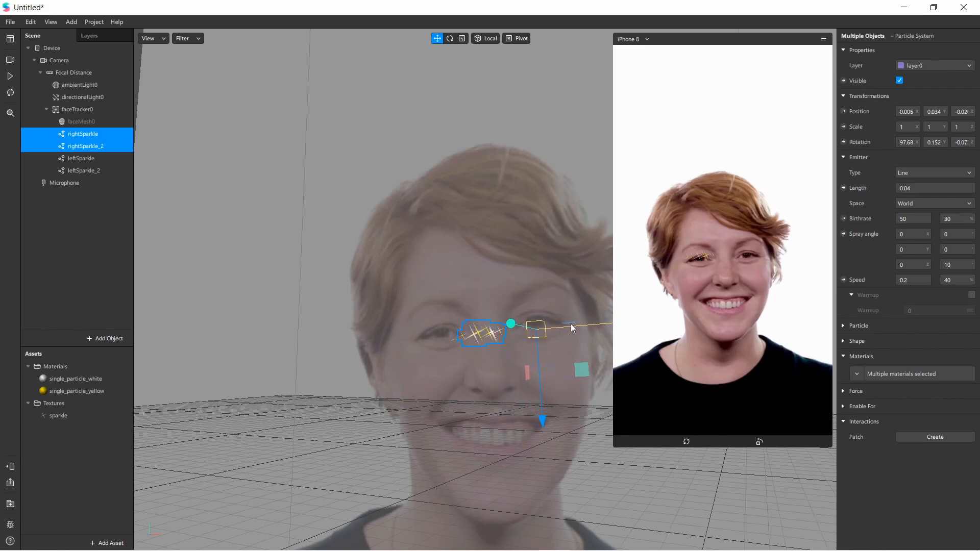
right_drag(565, 281, 466, 317)
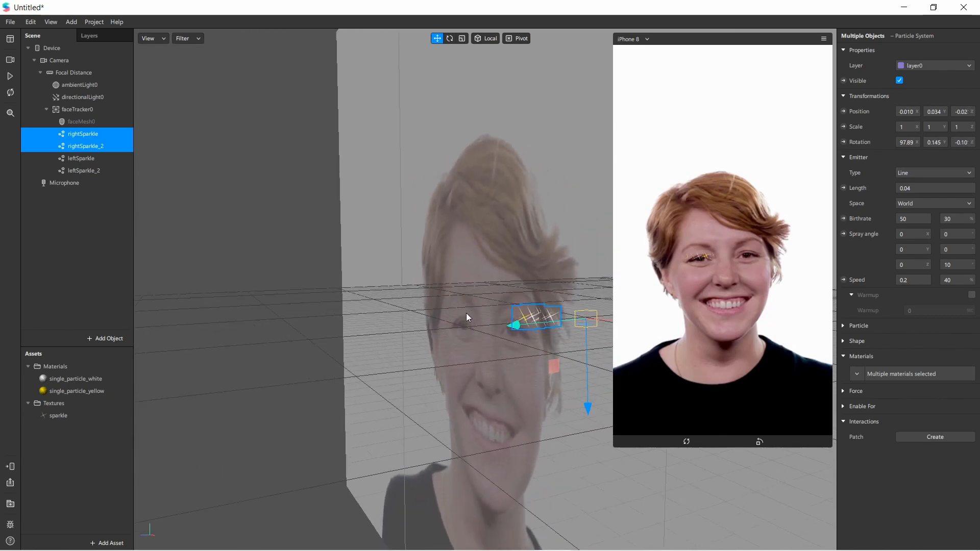
Step: Show faceMesh0 as a reference and move both right sparkle emitters onto the other eye, at about X 0.037 and Y 0.035
click(83, 122)
click(899, 81)
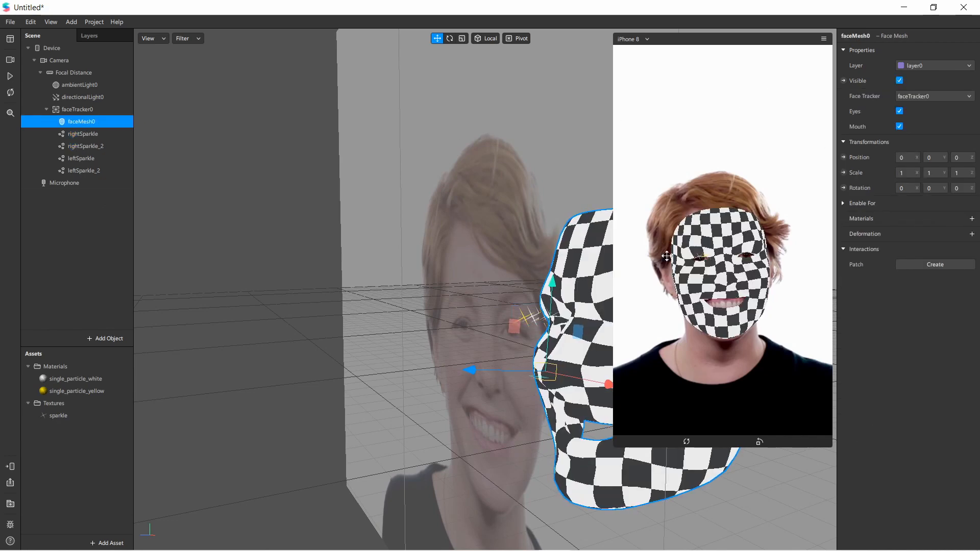
scroll(456, 320, up, 3)
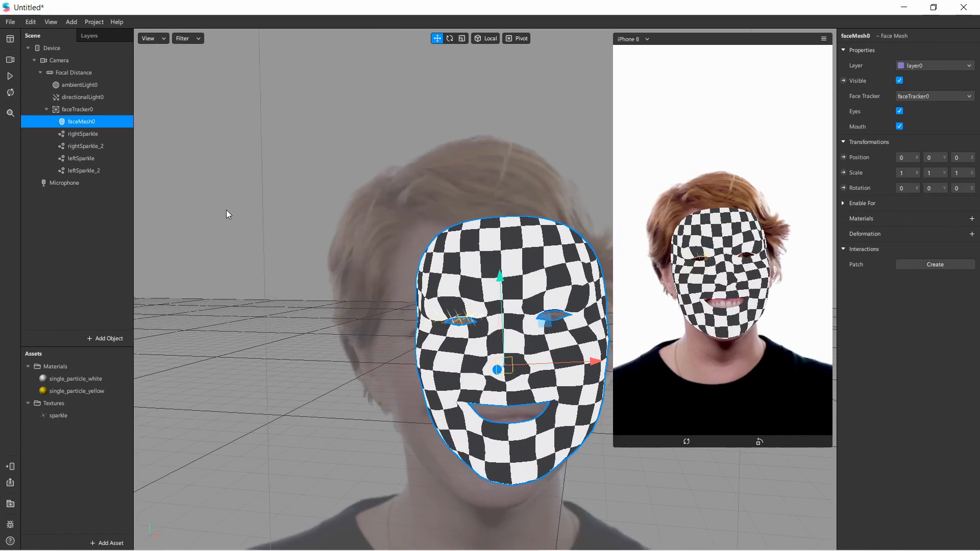
click(95, 134)
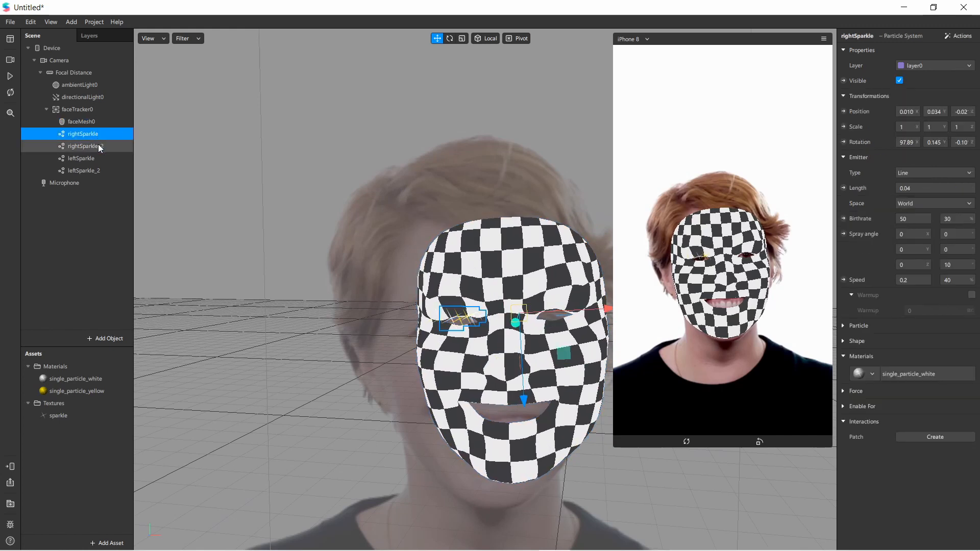
shift+click(98, 146)
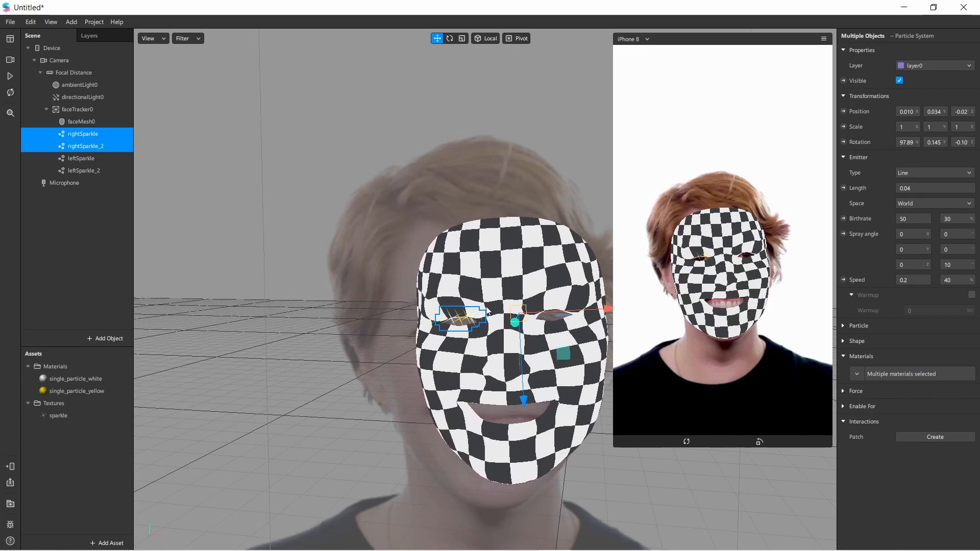
drag(541, 315, 577, 315)
right_drag(571, 253, 470, 243)
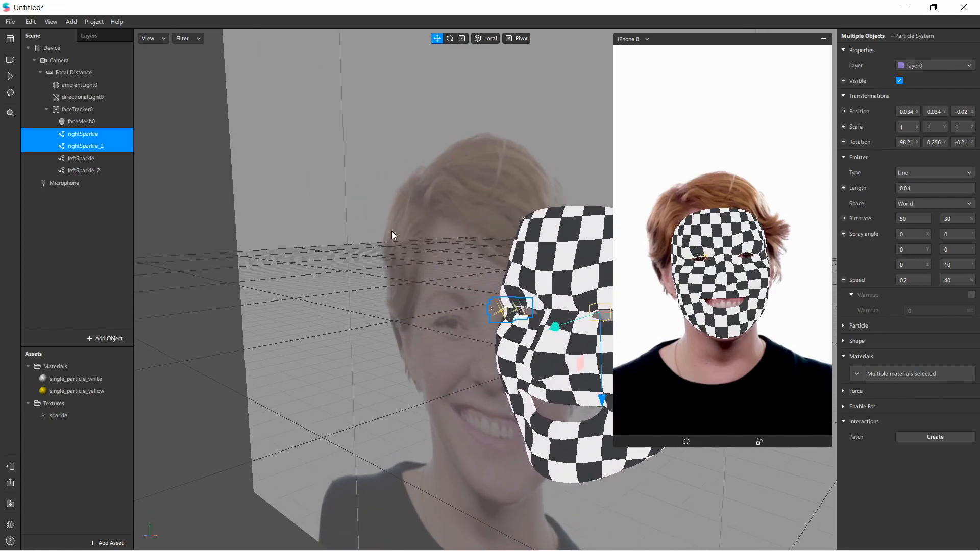
right_drag(488, 199, 385, 185)
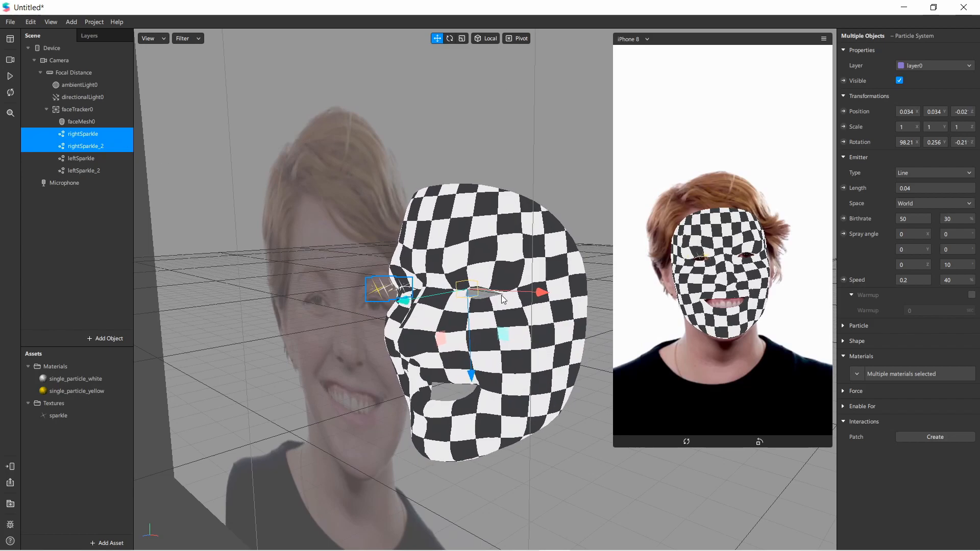
right_drag(491, 177, 587, 358)
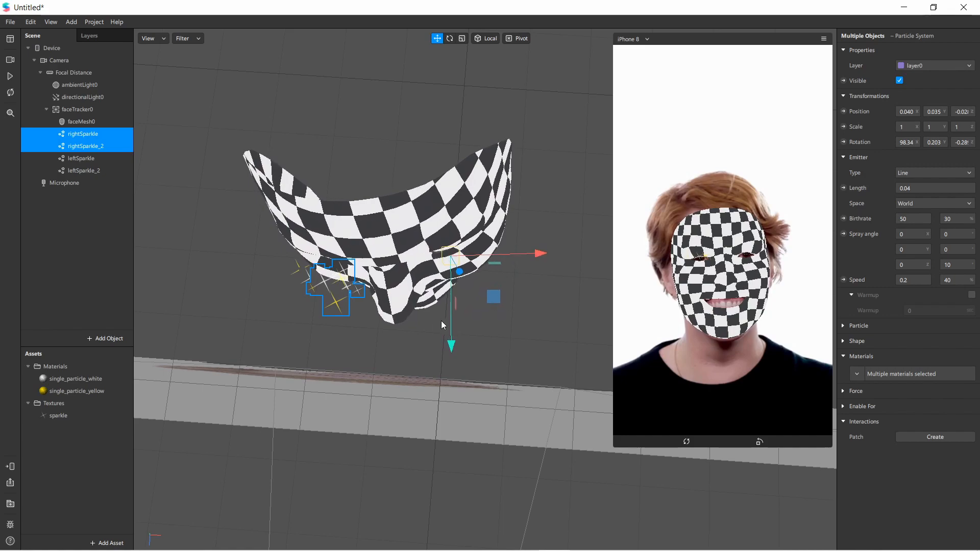
right_drag(441, 320, 399, 145)
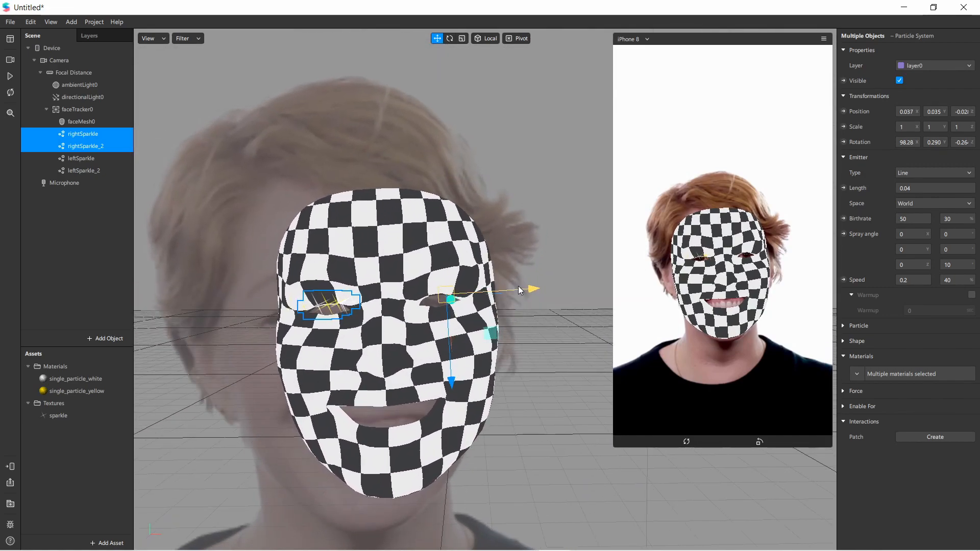
Step: Resume the preview playback and hide faceMesh0
click(10, 76)
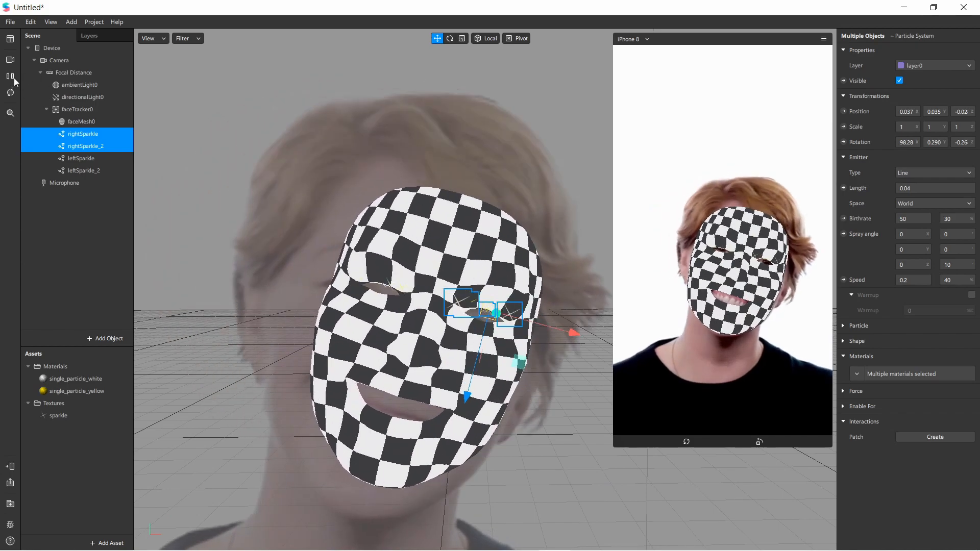
click(89, 122)
click(899, 81)
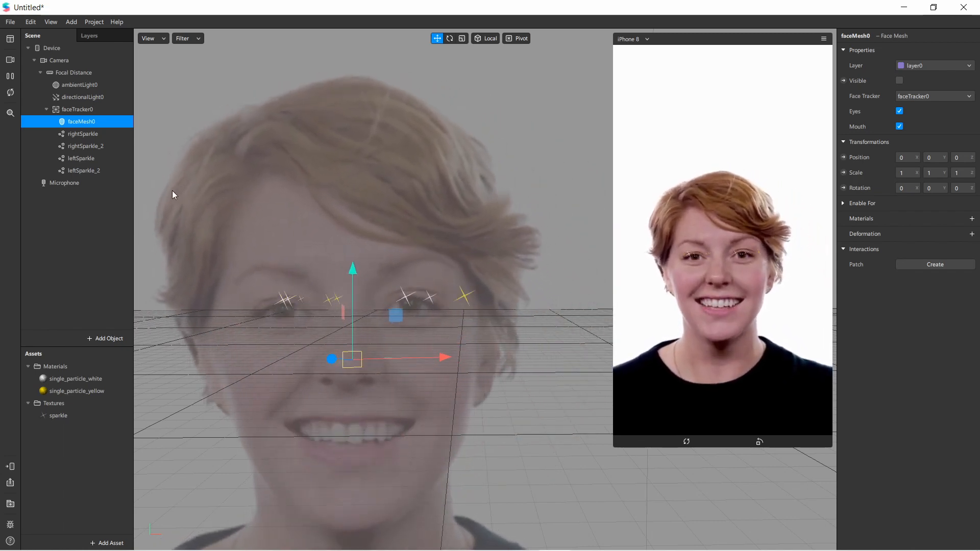
Step: Pause the preview and review the particle scale, lifespan and spin settings of rightSparkle and rightSparkle_2
click(11, 78)
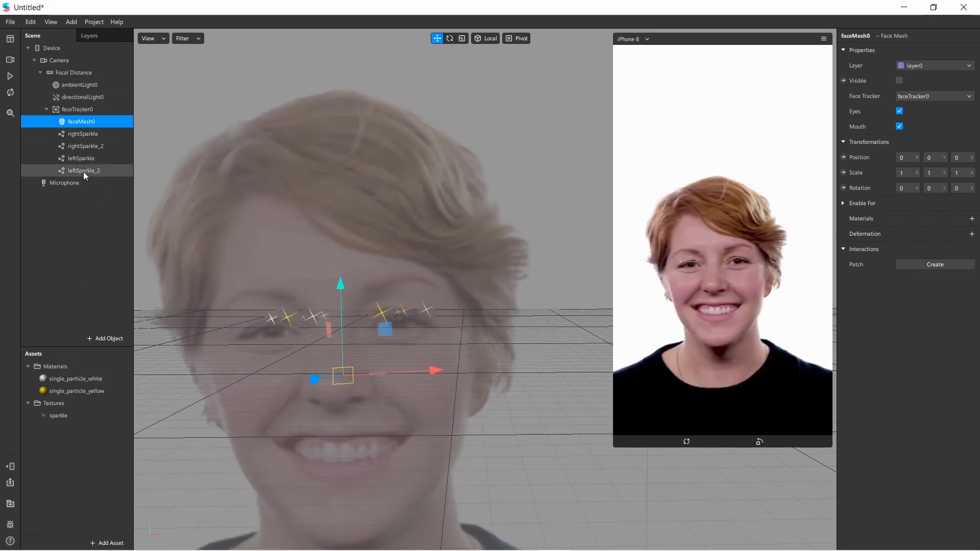
click(91, 134)
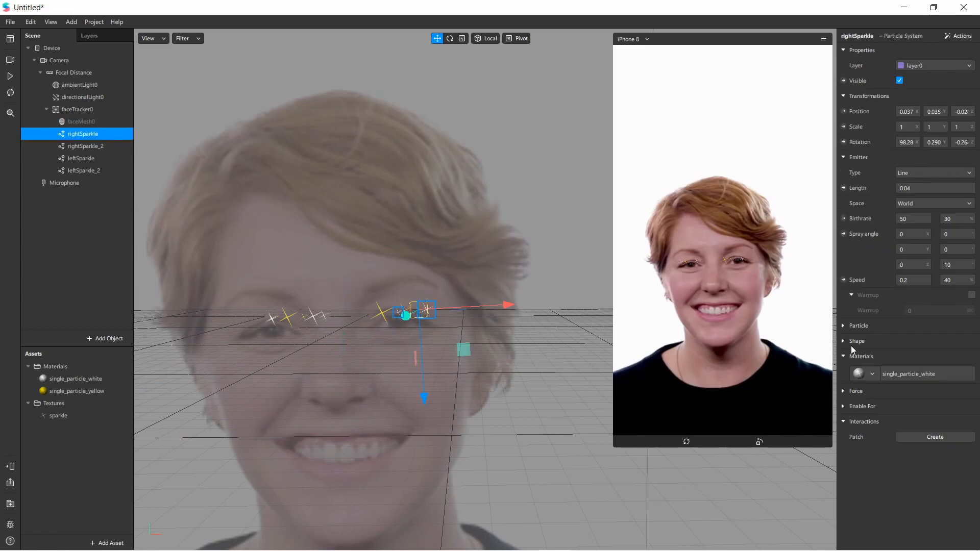
click(843, 326)
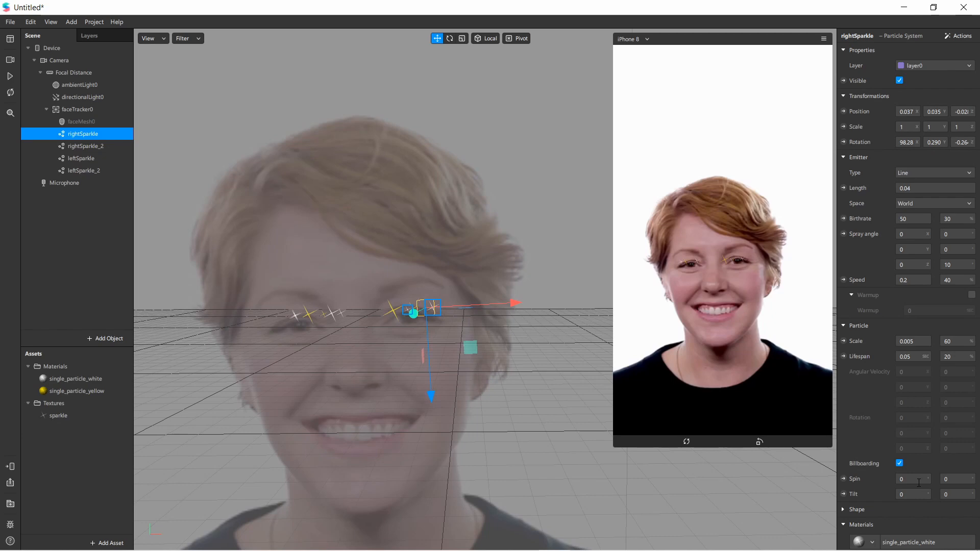
click(112, 145)
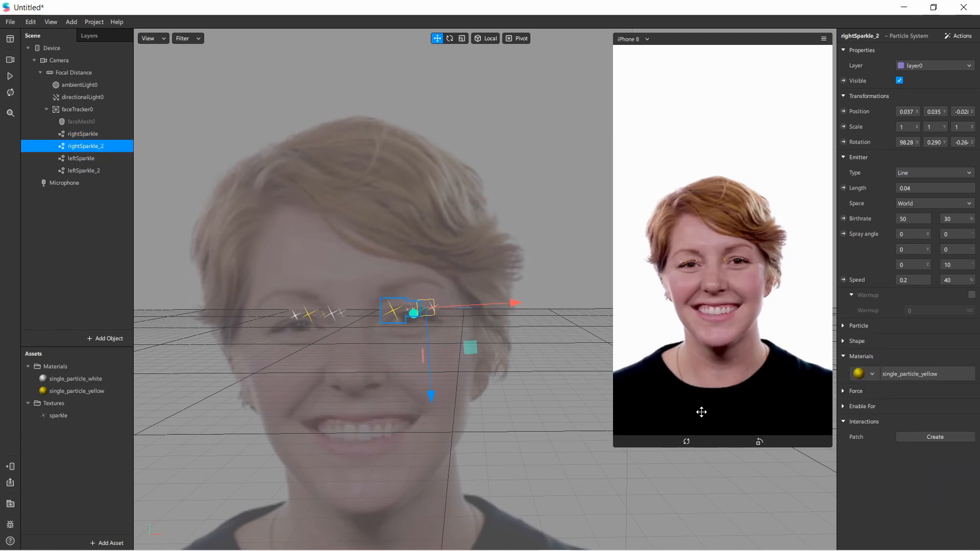
click(843, 326)
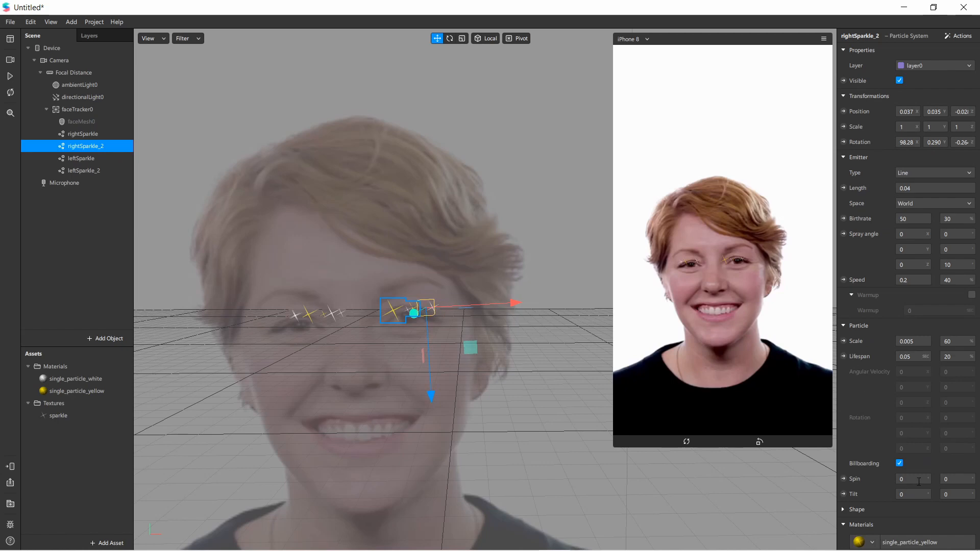
Step: Set the particle Spin of all four sparkle emitters together to 10 and 70, and briefly play the preview
click(95, 133)
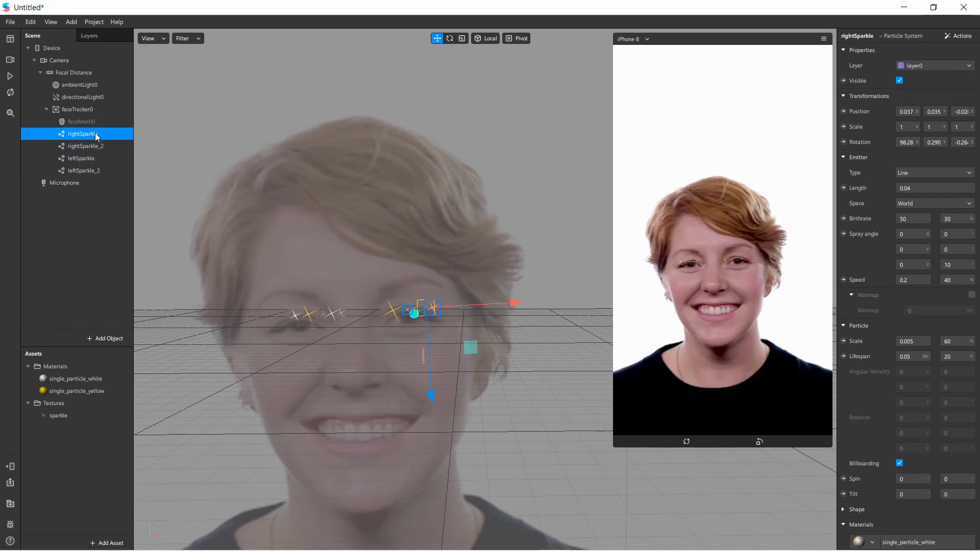
shift+click(94, 175)
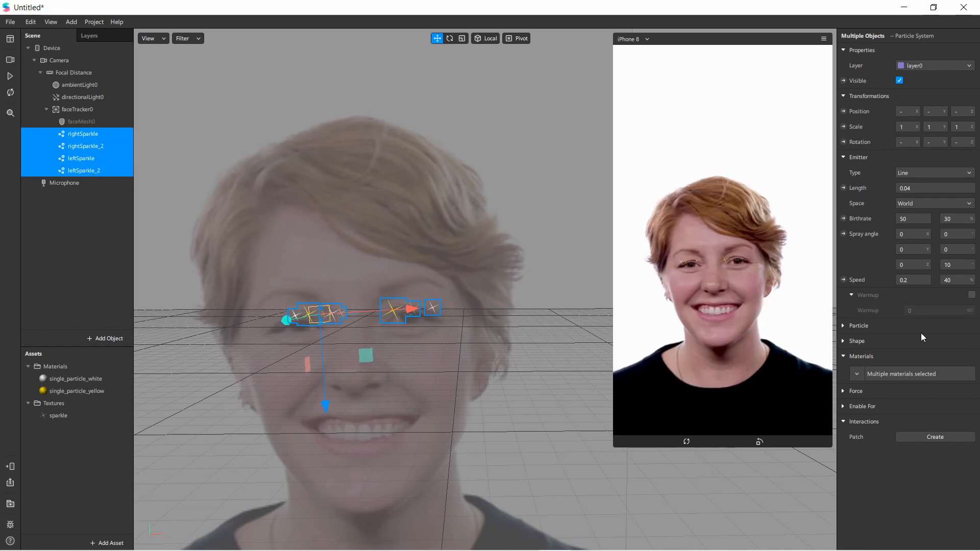
click(843, 326)
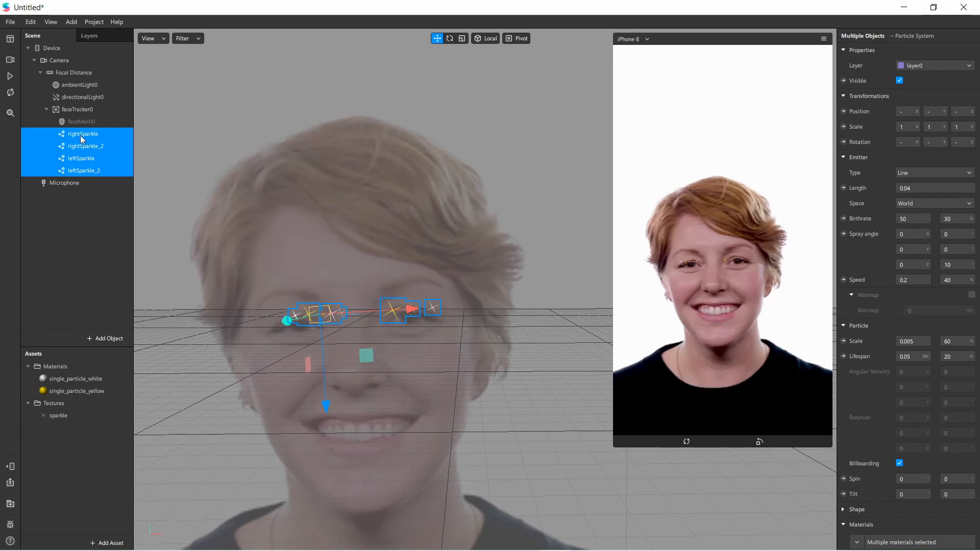
click(80, 136)
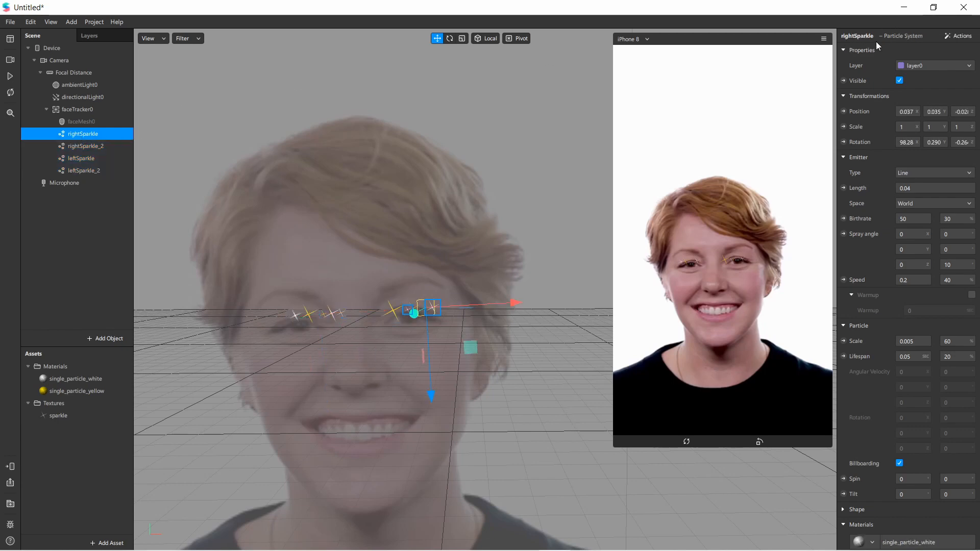
shift+click(87, 170)
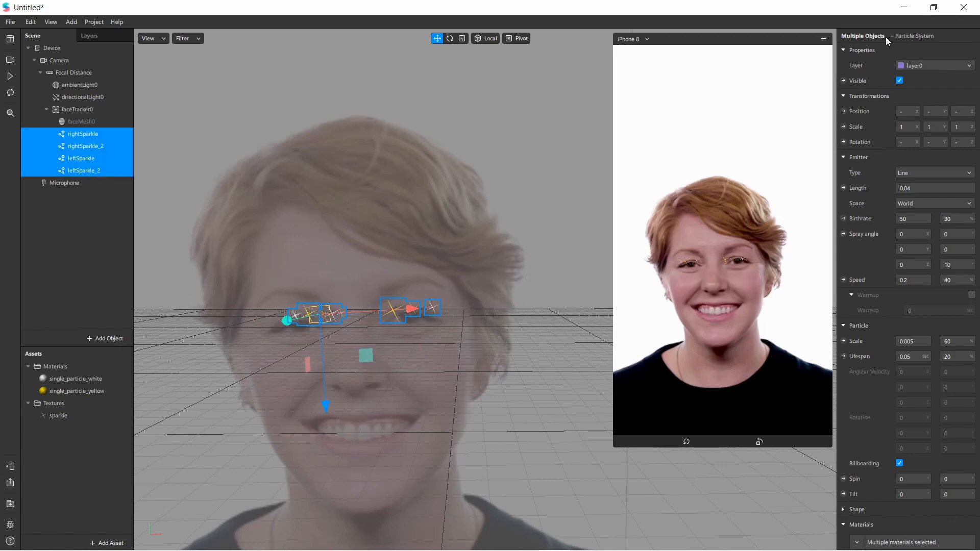
scroll(867, 301, down, 2)
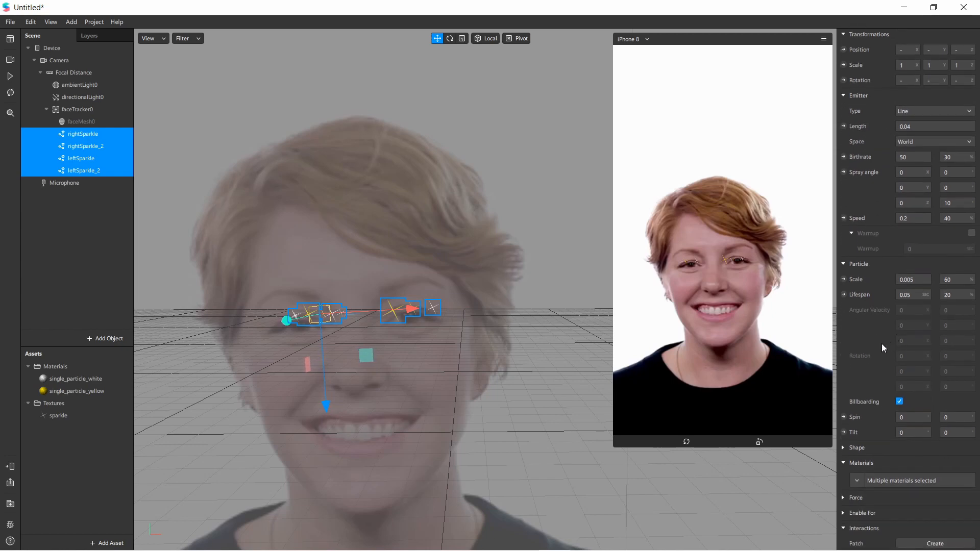
click(915, 417)
text(10)
click(961, 416)
text(70)
click(12, 78)
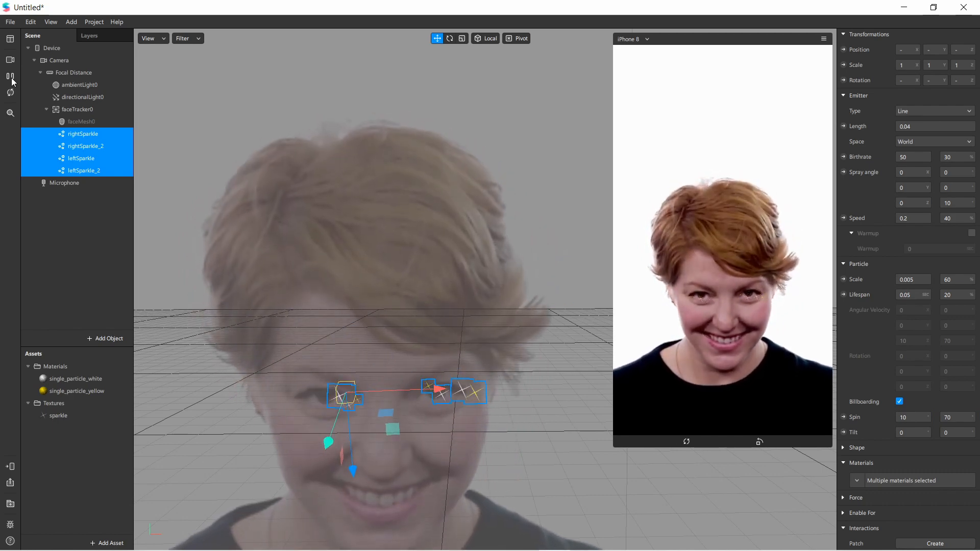
click(12, 77)
Step: Select rightSparkle and play the preview briefly to check the sparkles' spin, leaving it paused
click(82, 134)
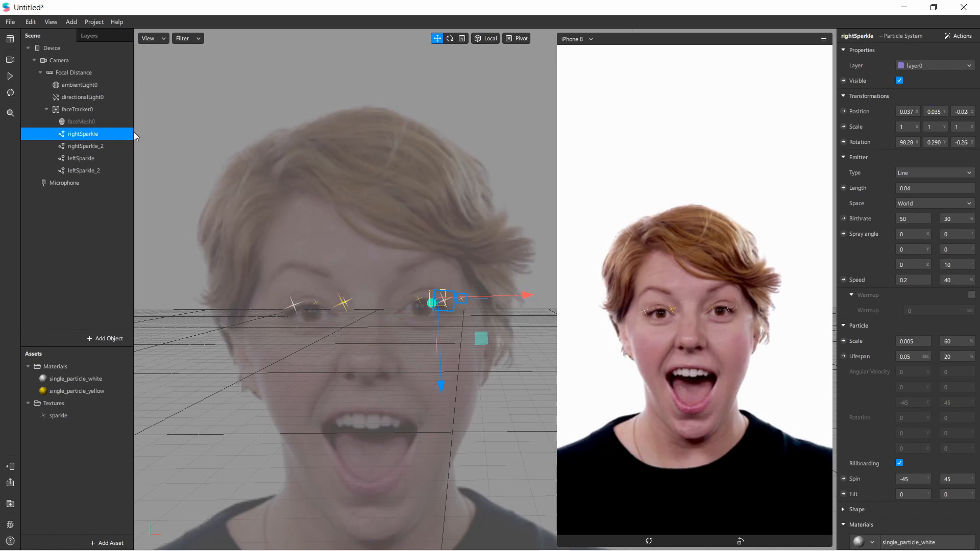
click(11, 76)
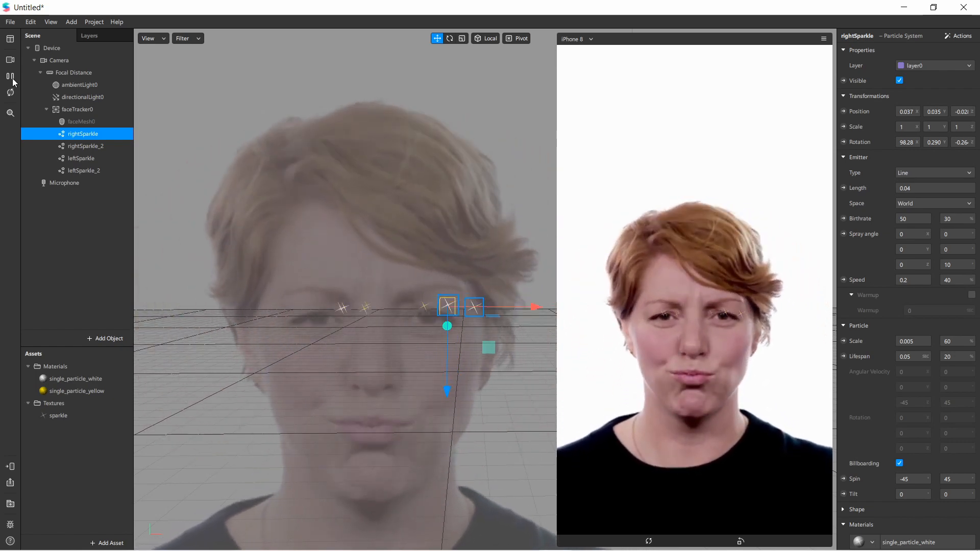
click(11, 77)
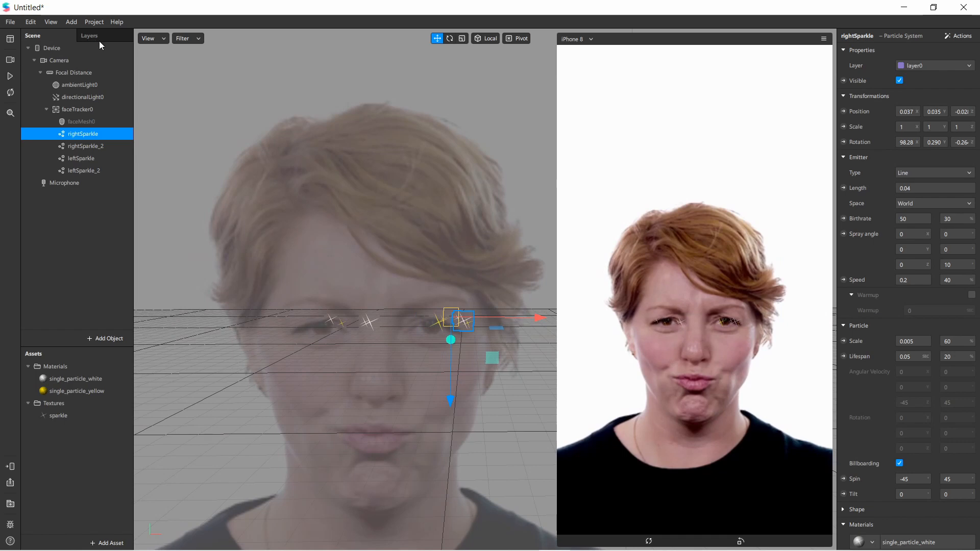
Step: Show the Patch Editor and make room for it by shrinking the simulator window and enlarging the editor area
click(51, 22)
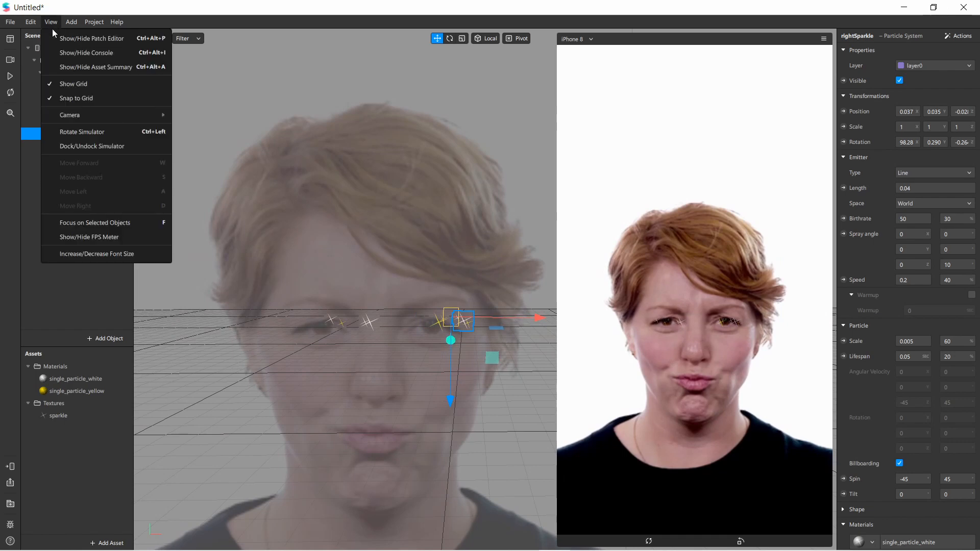
click(78, 40)
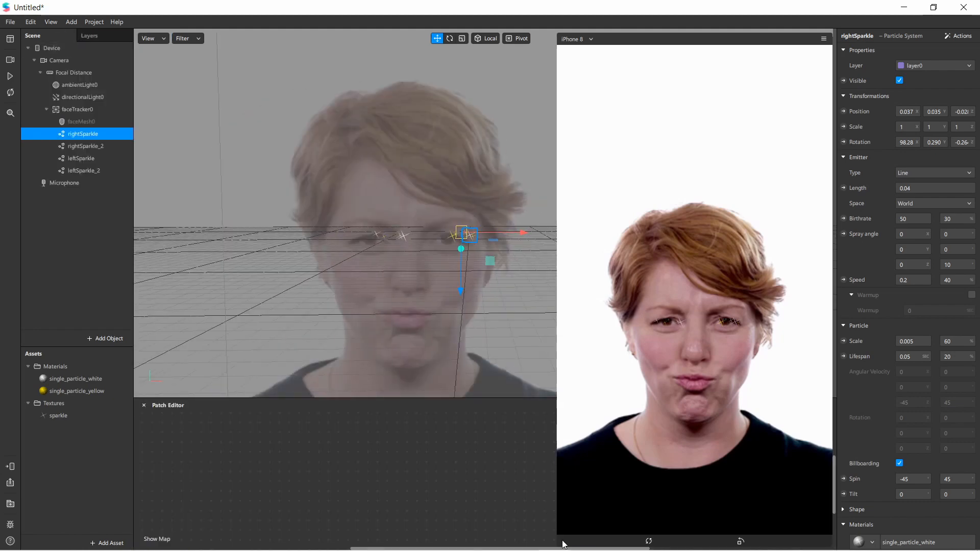
drag(558, 540, 637, 403)
drag(571, 400, 577, 292)
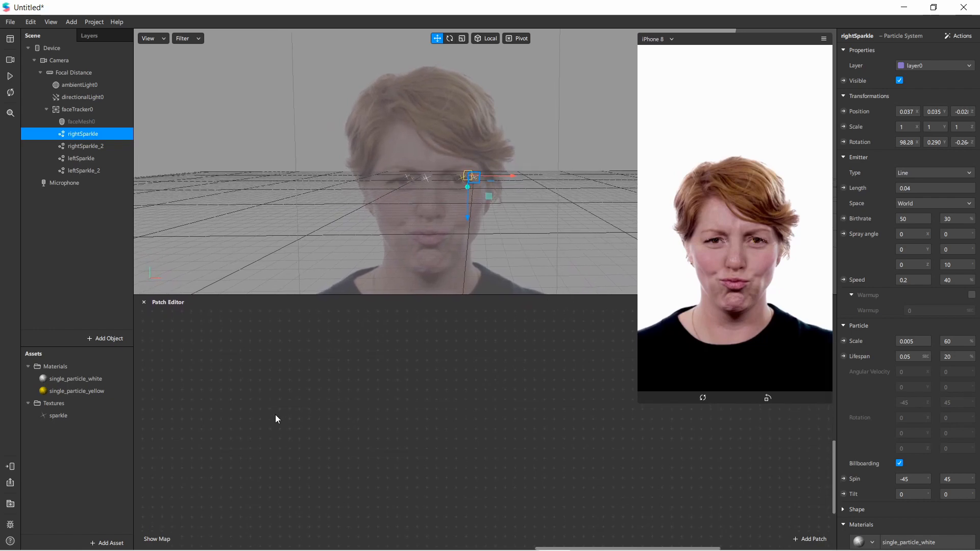
Step: Add a Blink patch to the empty area of the Patch Editor
double_click(325, 389)
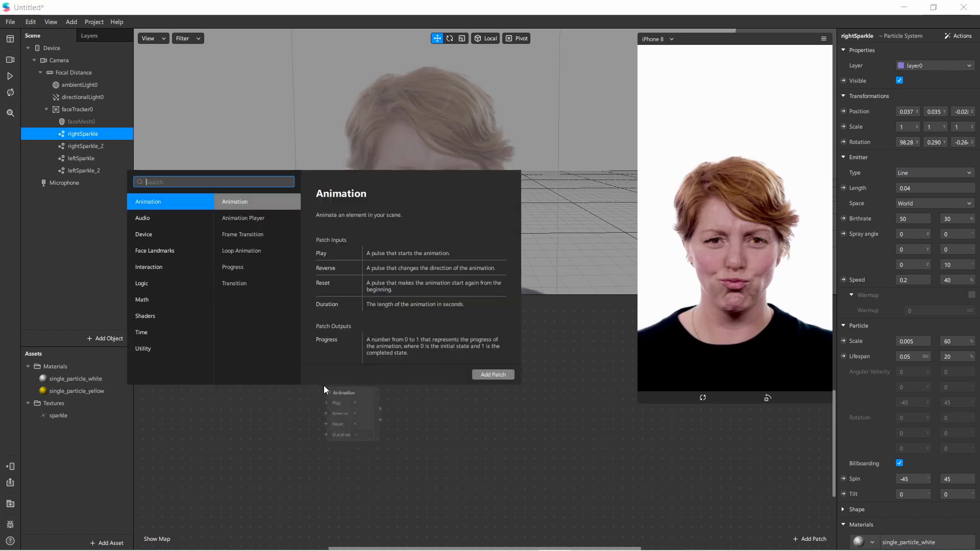
click(295, 419)
double_click(295, 419)
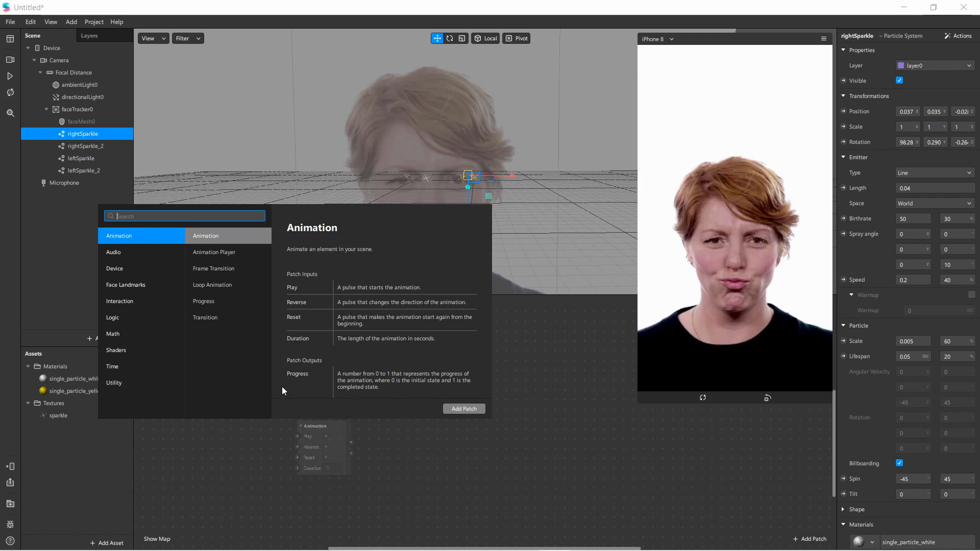
text(blin)
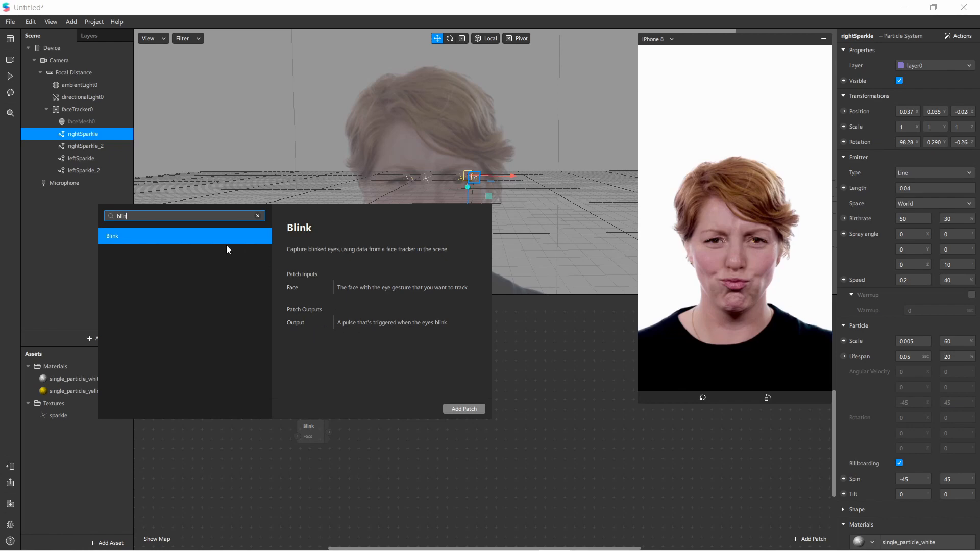
click(456, 409)
drag(348, 409, 358, 406)
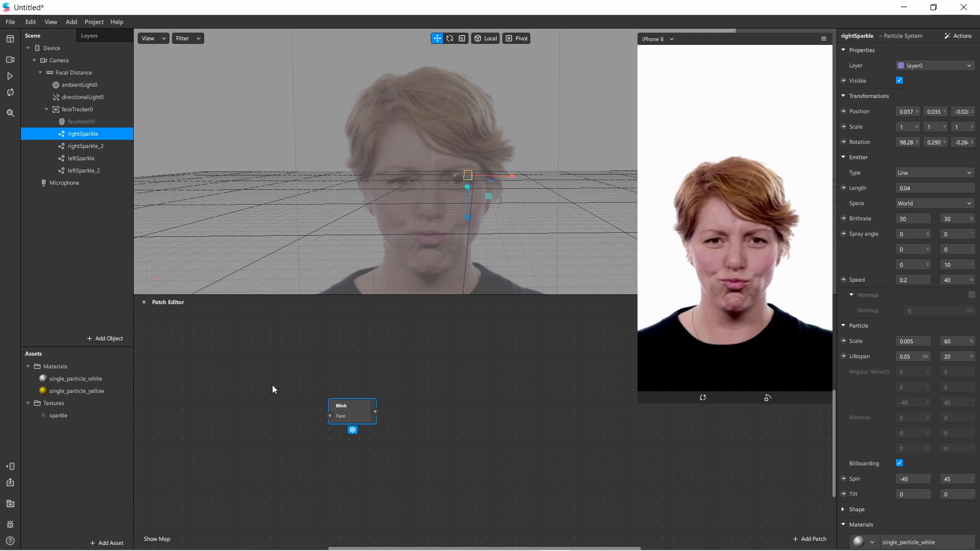
mouse_move(354, 413)
mouse_down()
mouse_move(354, 394)
mouse_move(352, 404)
mouse_up()
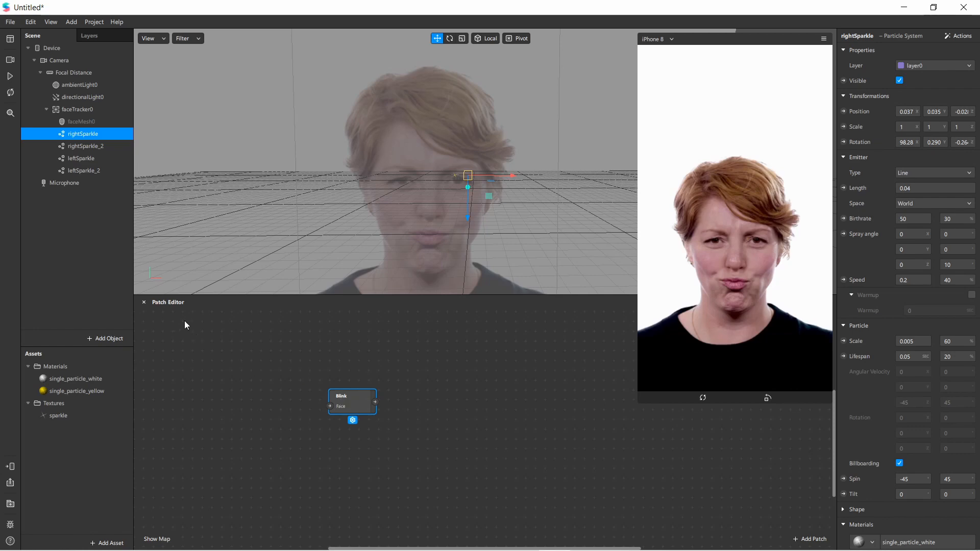
Step: Add faceTracker0 to the patch graph and arrange its Face Finder, Face Select and tracker patches in a compact row clear of Blink
click(90, 109)
drag(74, 109, 250, 413)
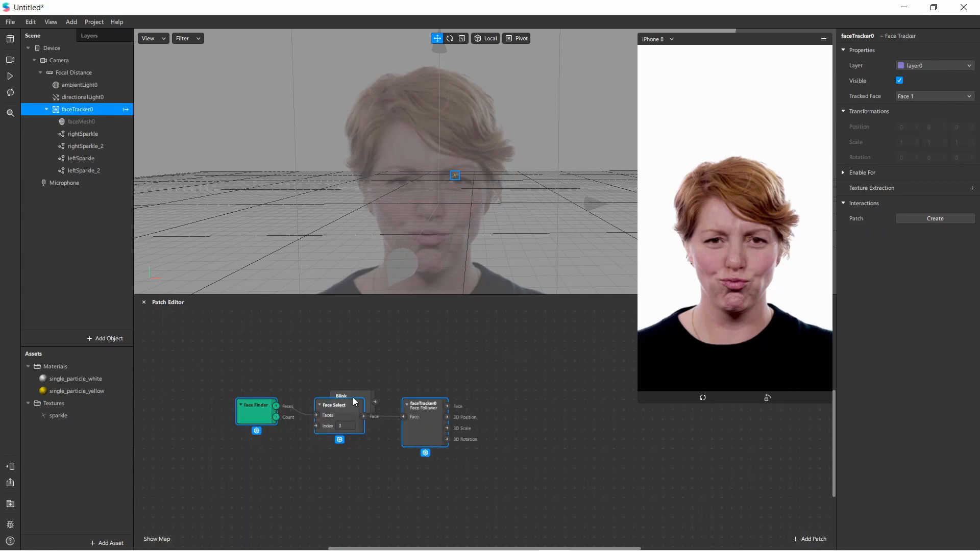
drag(356, 397, 551, 368)
drag(340, 416, 313, 416)
drag(410, 409, 356, 409)
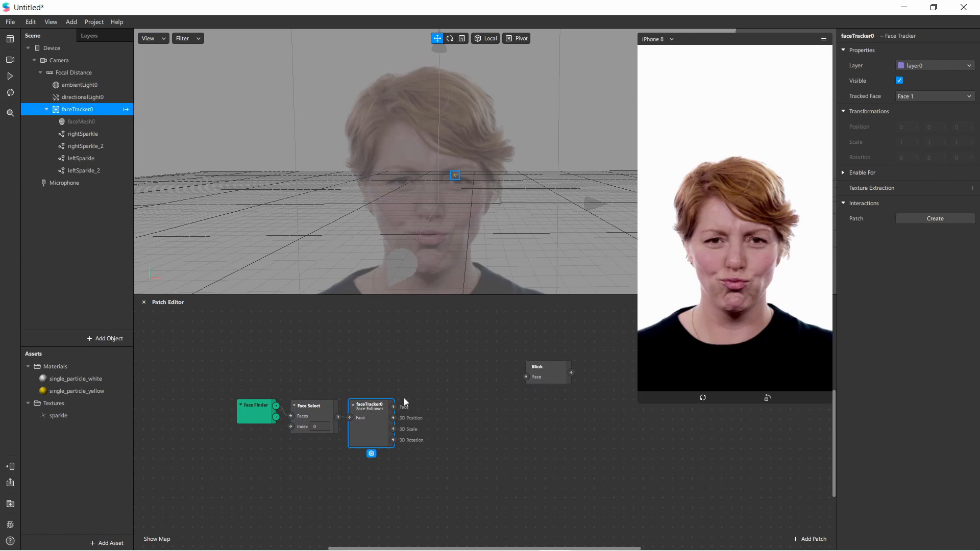
Step: Place the Blink patch beside faceTracker0 and connect the tracker's Face output to Blink's Face input
drag(528, 370, 431, 422)
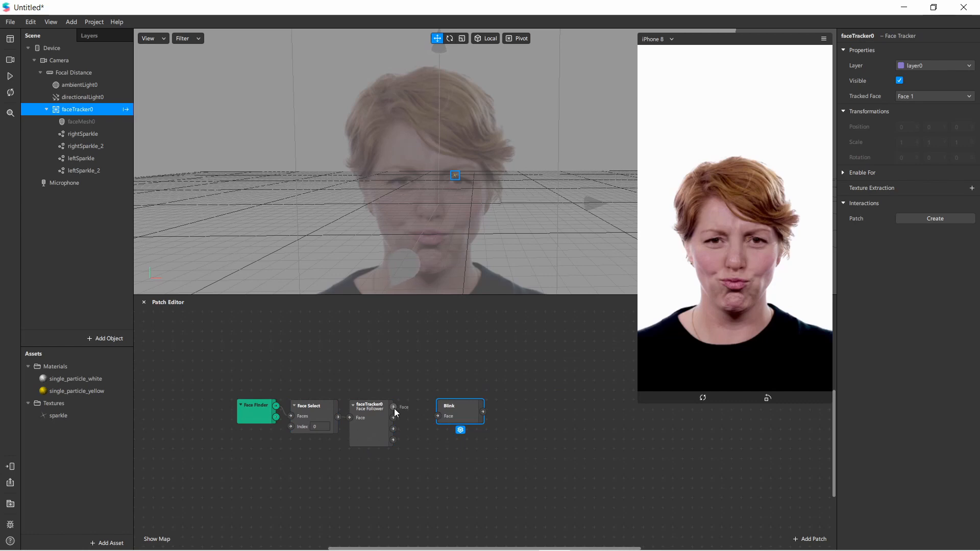
drag(393, 407, 445, 418)
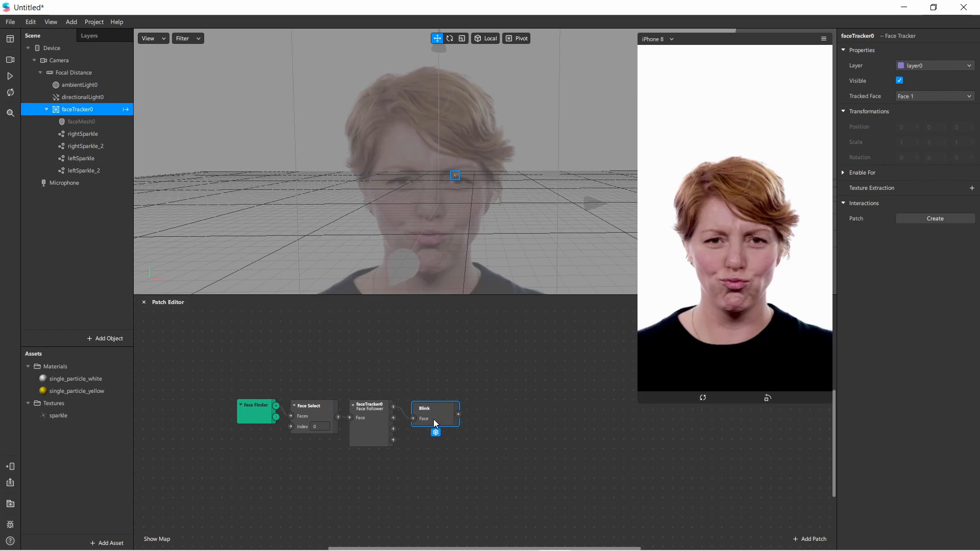
drag(434, 419, 428, 417)
click(453, 414)
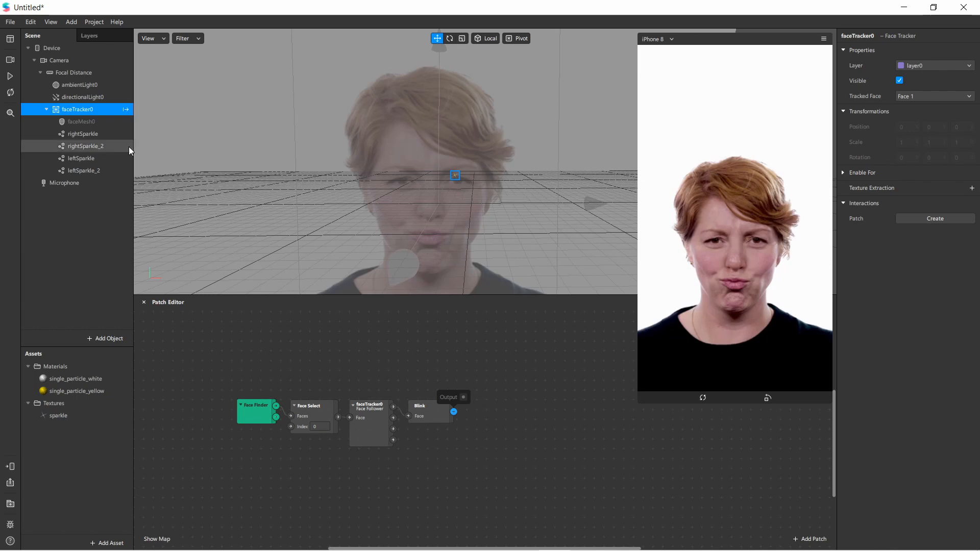
Step: Create Visible property patches for rightSparkle and rightSparkle_2 and stack them beyond the Blink patch
click(100, 132)
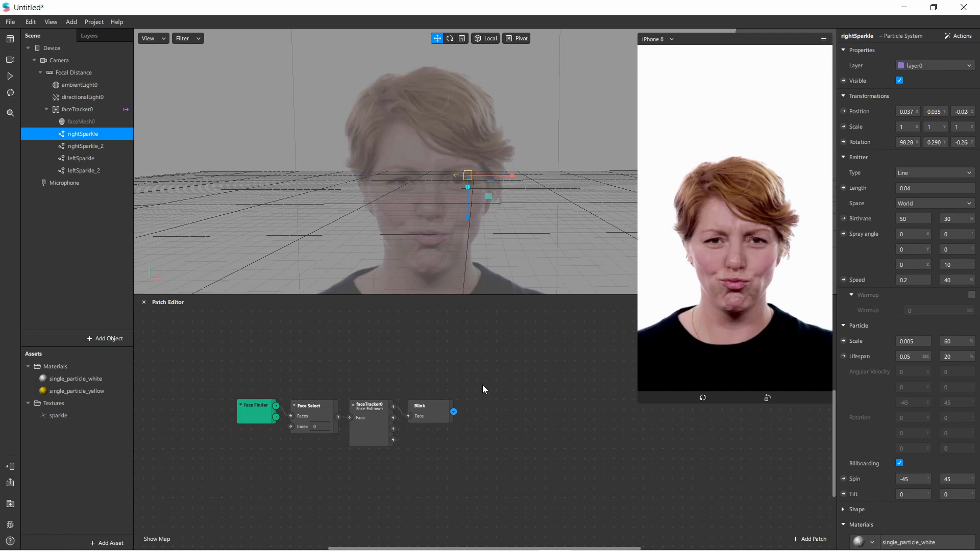
click(843, 82)
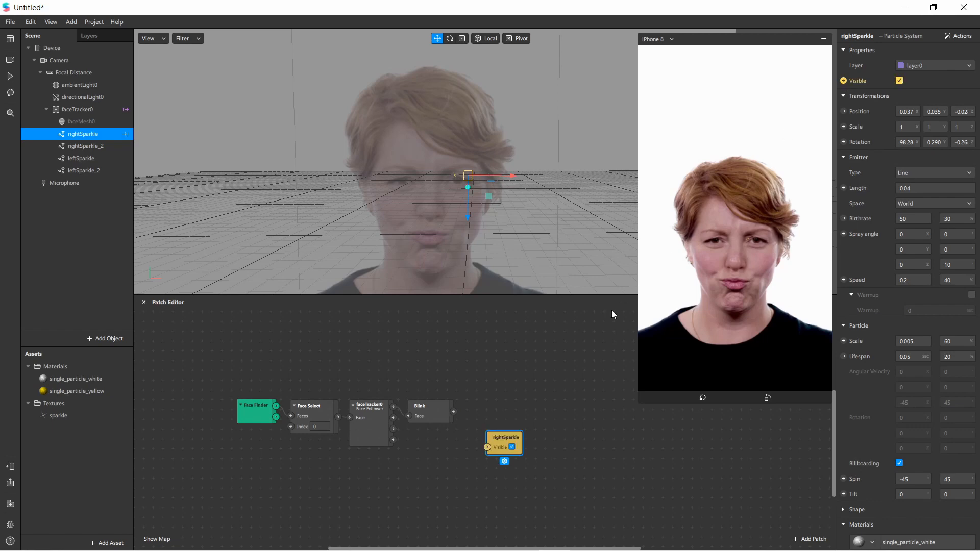
drag(512, 436, 560, 365)
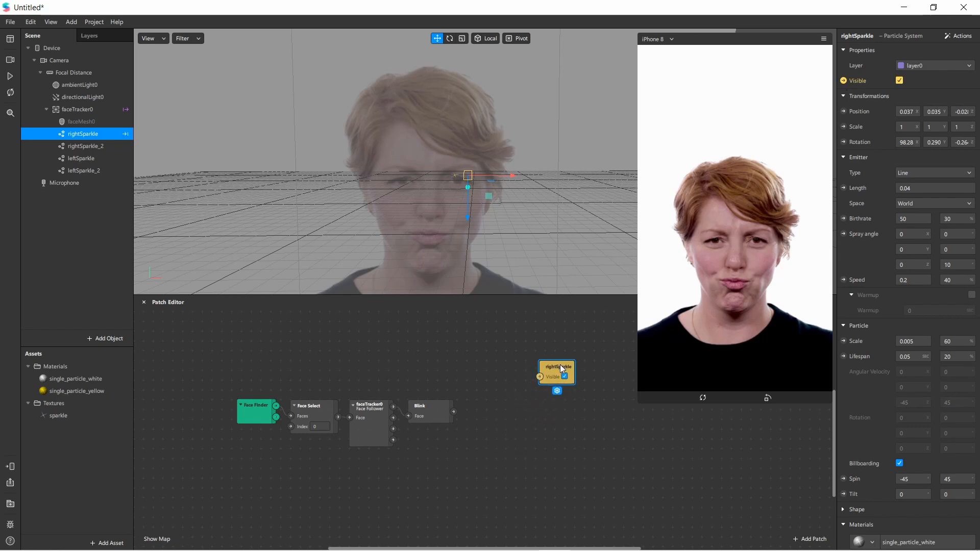
click(96, 151)
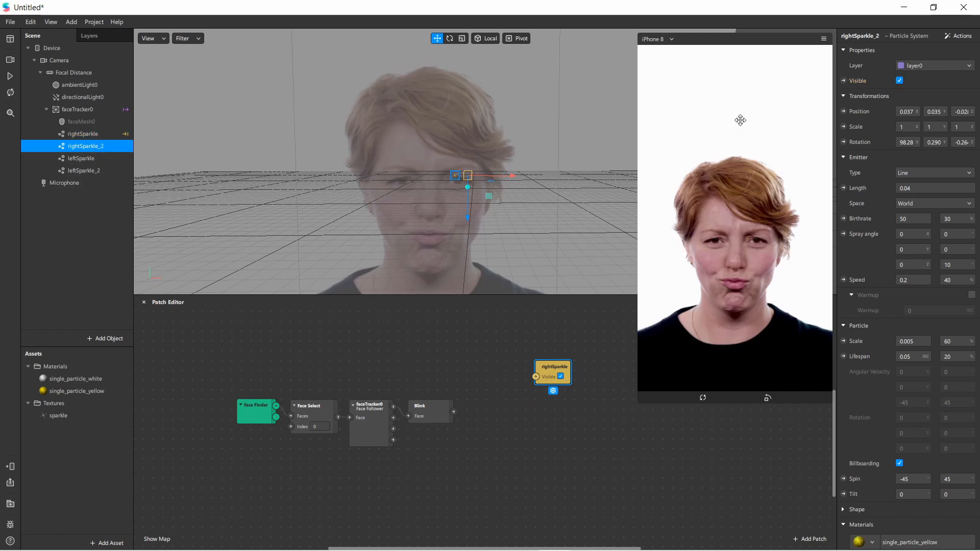
click(843, 81)
drag(505, 440, 572, 398)
Step: Create Visible property patches for leftSparkle and leftSparkle_2, placing the leftSparkle patch beneath the rightSparkle_2 patch
click(90, 160)
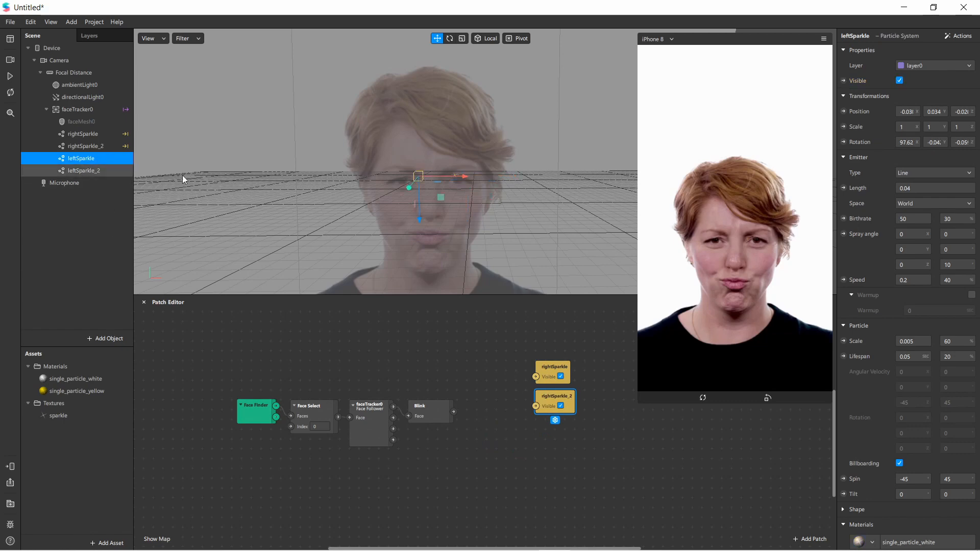
click(843, 81)
drag(507, 443, 557, 432)
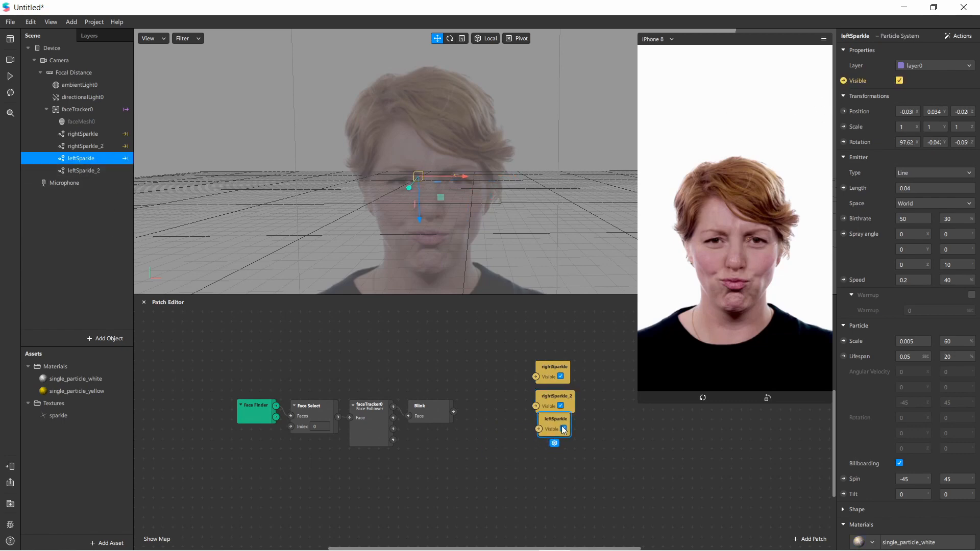
click(100, 171)
click(843, 81)
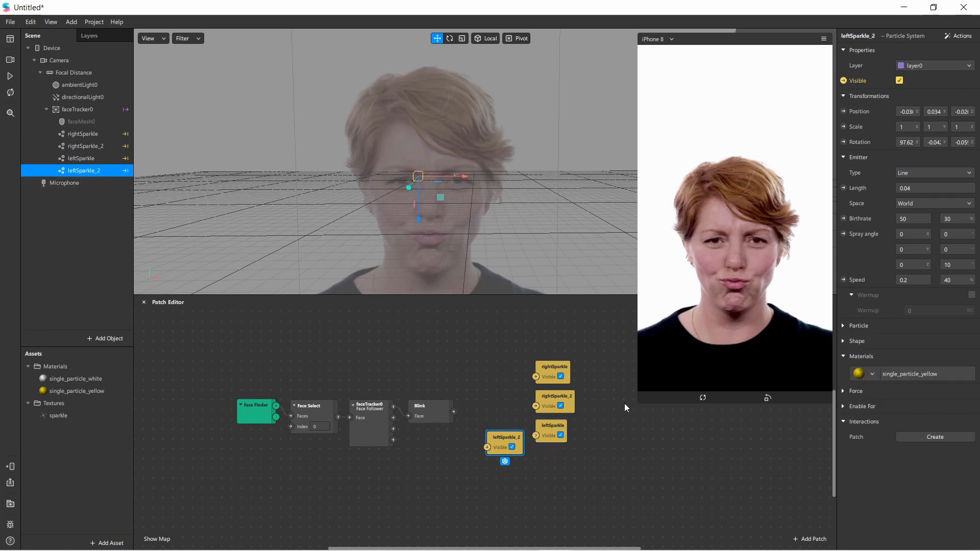
Step: Place the leftSparkle_2 patch directly beneath the leftSparkle patch to complete the stack
drag(523, 439, 570, 460)
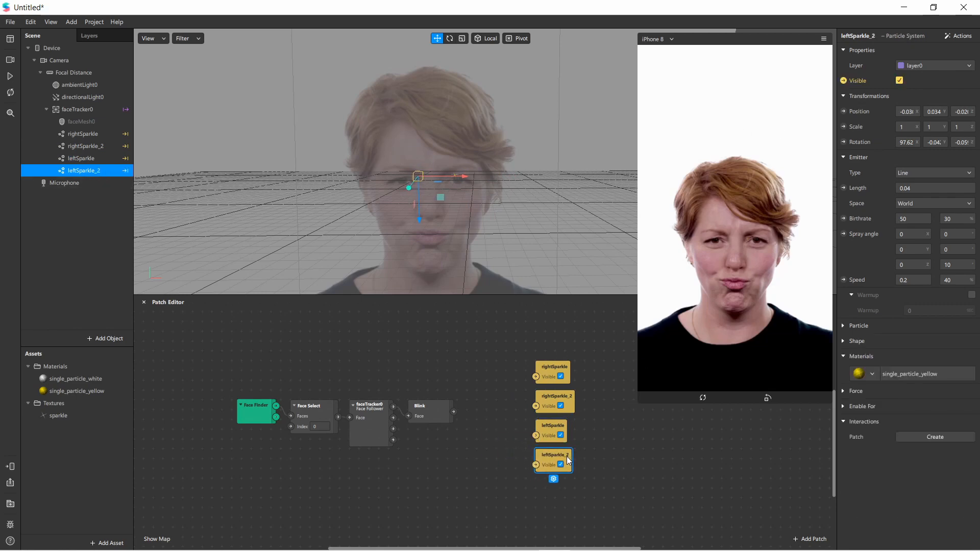
Step: Try toggling the Visible checkboxes on the rightSparkle, rightSparkle_2, leftSparkle and leftSparkle_2 patches
click(561, 377)
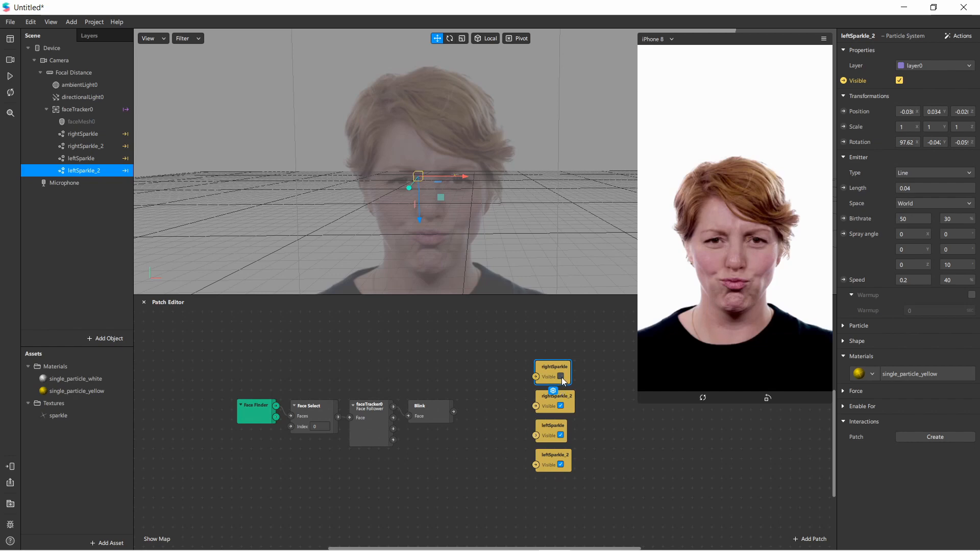
click(564, 409)
click(561, 436)
click(562, 464)
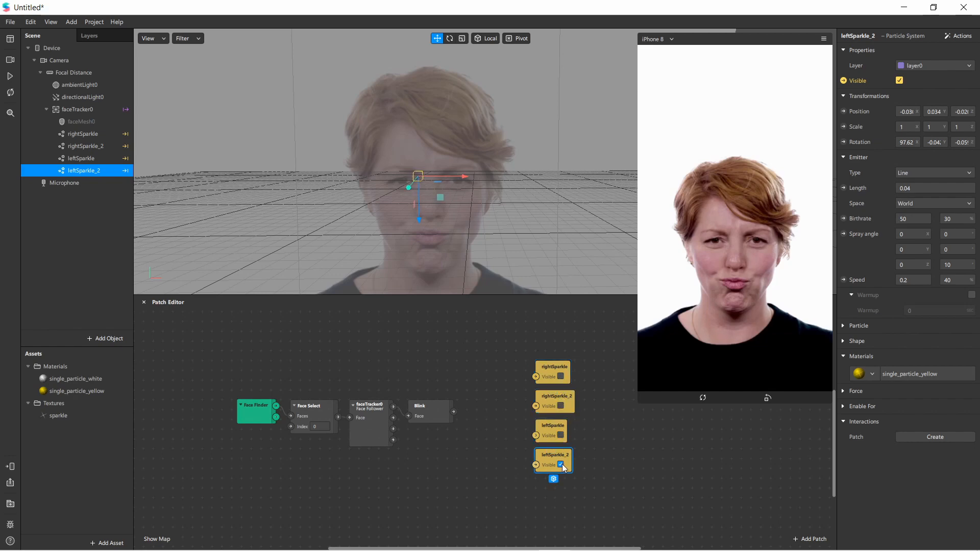
click(560, 465)
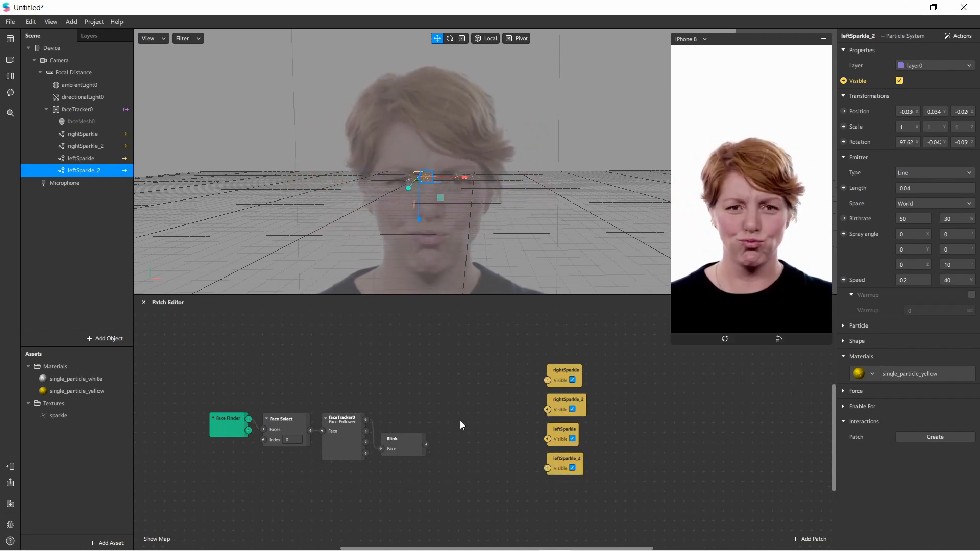
Step: Add a Switch patch between Blink and the sparkle patches and connect Blink's output to its Turn On input
double_click(455, 446)
text(sw)
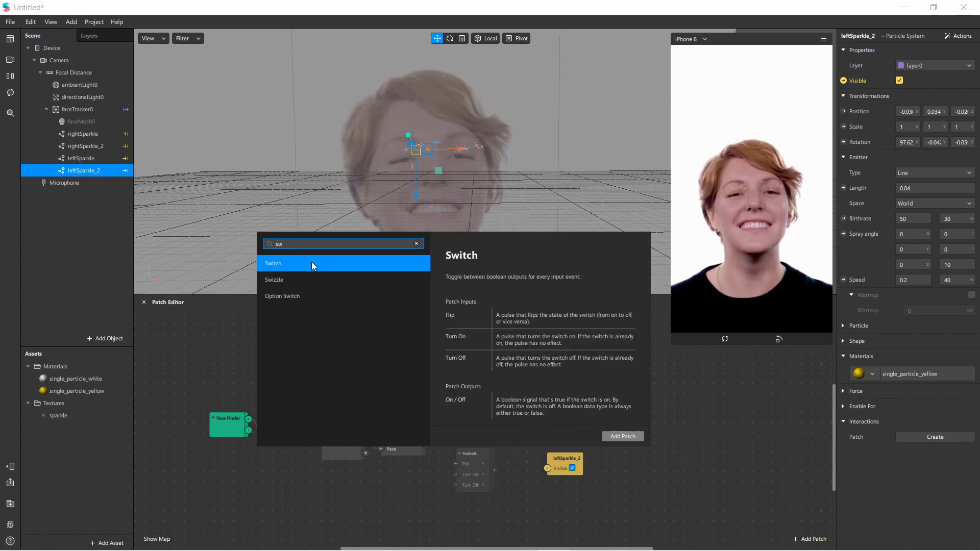
double_click(311, 262)
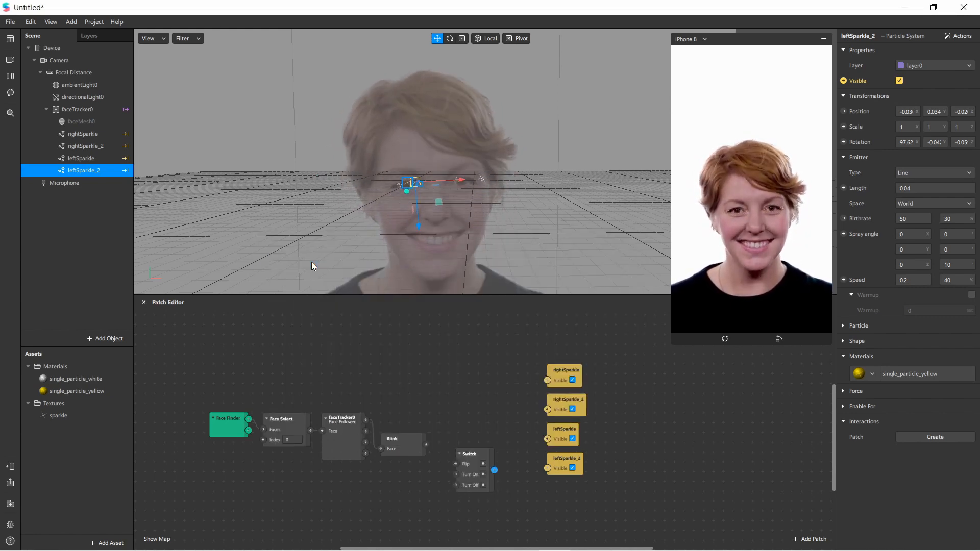
drag(473, 454, 468, 392)
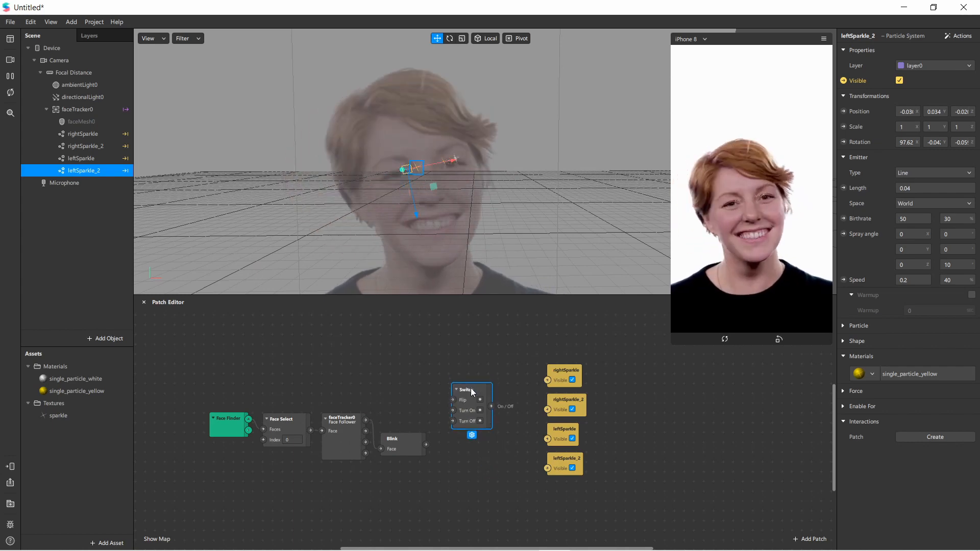
click(416, 443)
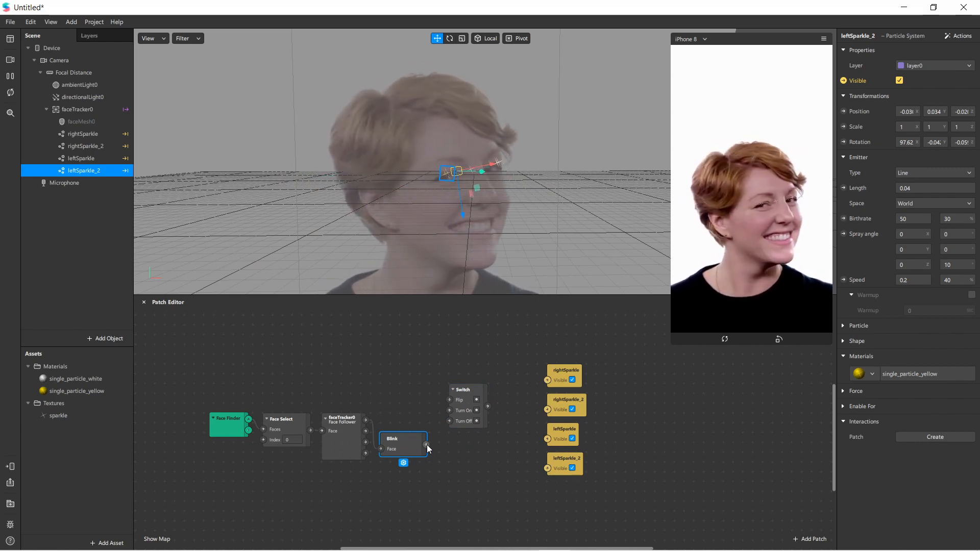
drag(426, 445, 449, 411)
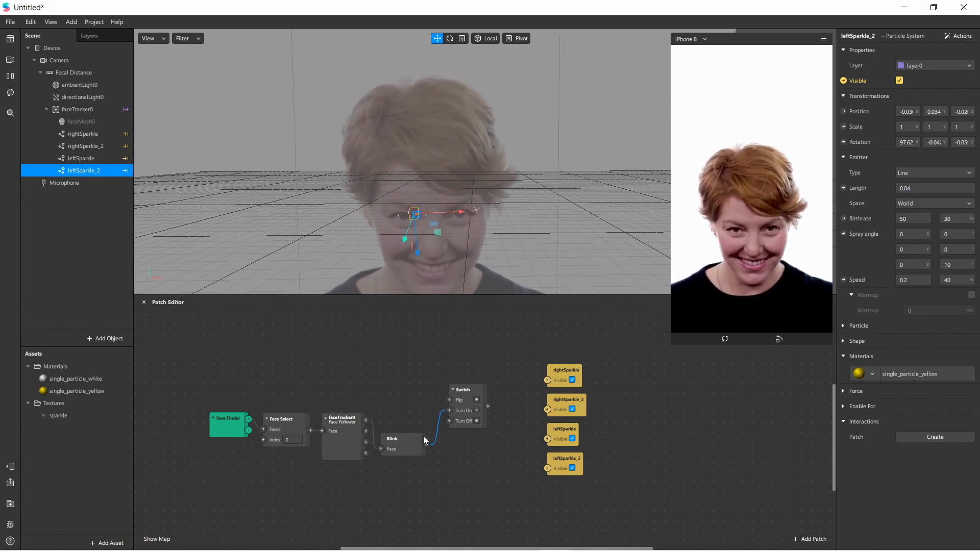
click(407, 438)
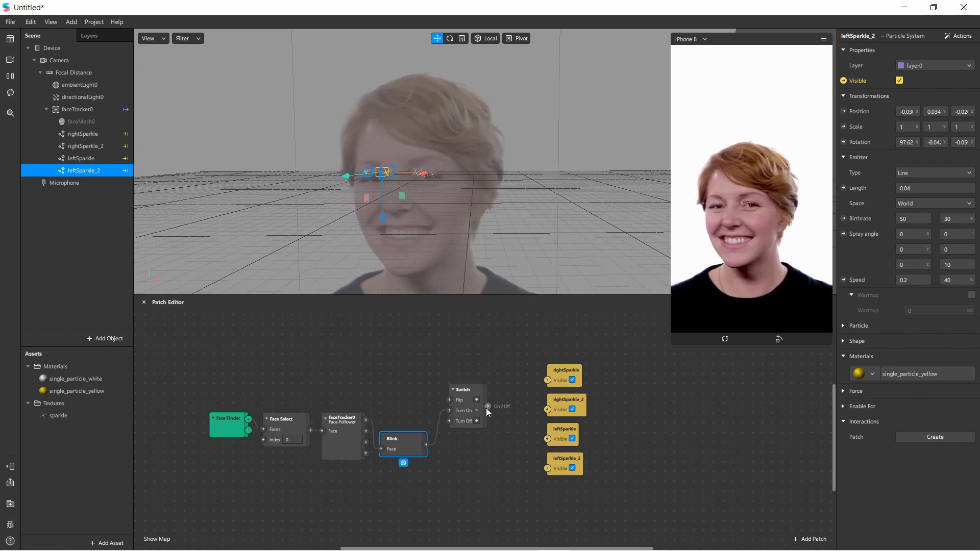
Step: Connect the Switch's On / Off output to the Visible inputs of all four sparkle patches
drag(488, 406, 547, 381)
drag(488, 406, 547, 410)
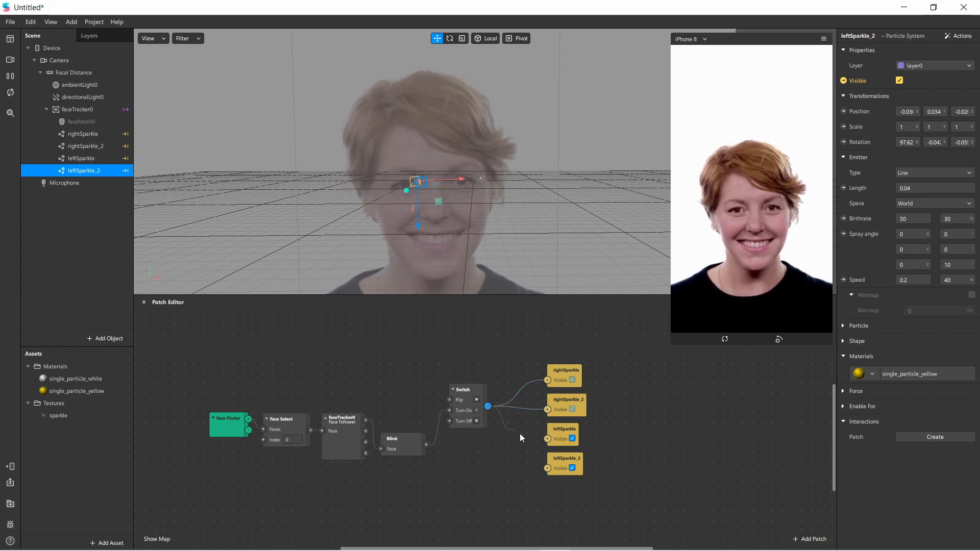
drag(489, 412, 546, 469)
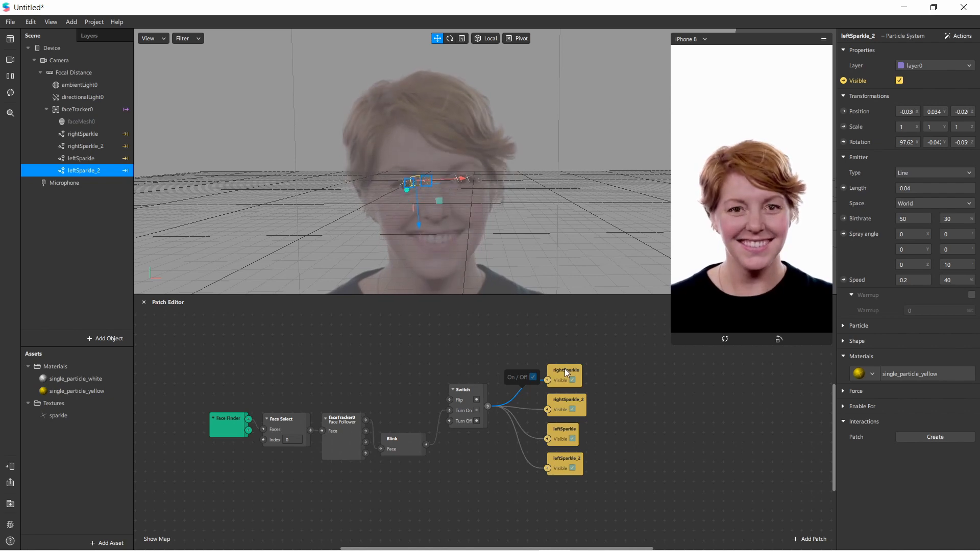
Step: Move the four sparkle patches and the Switch patch further from Blink to open up space in the graph
drag(564, 369, 596, 369)
drag(568, 401, 596, 425)
drag(569, 460, 598, 460)
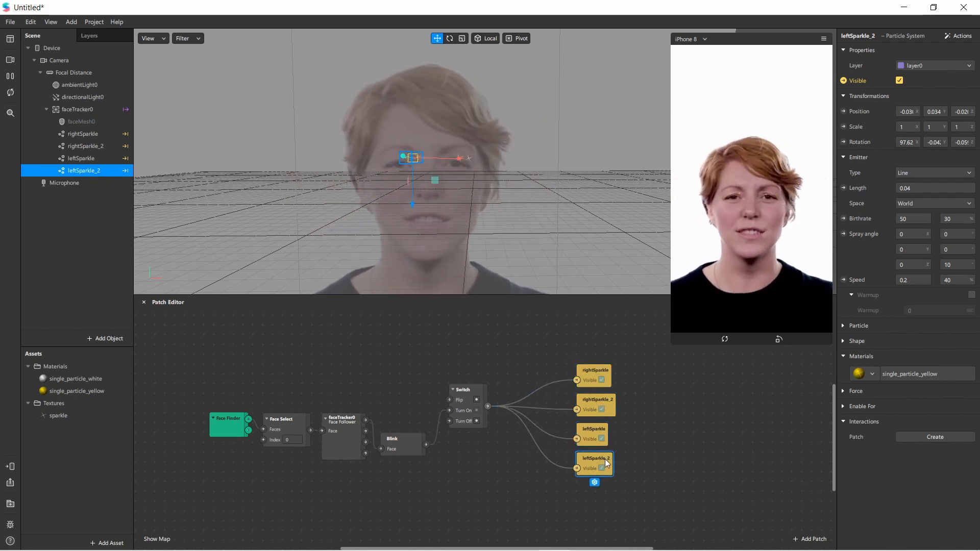
drag(478, 392, 515, 407)
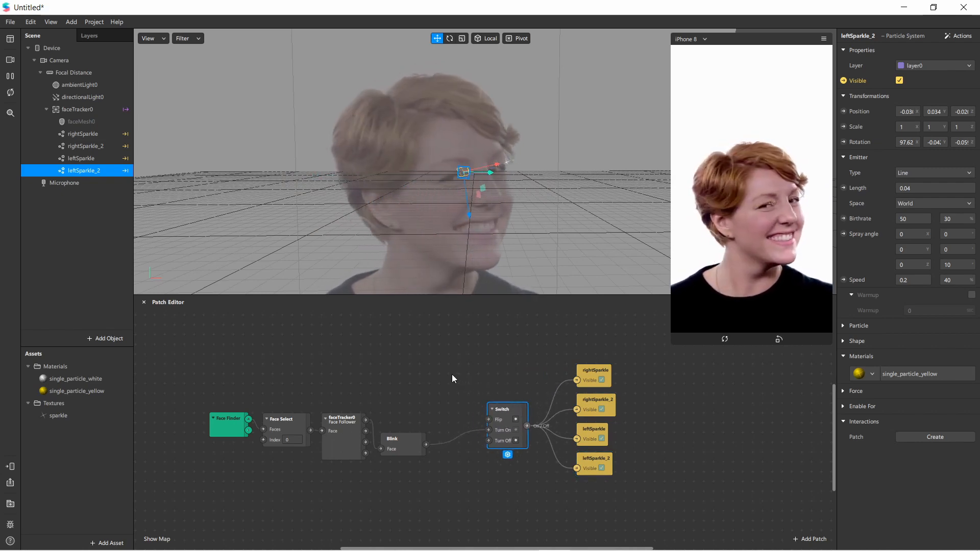
Step: Add a Delay patch above the link between Blink and Switch and set its value type to Pulse
double_click(448, 382)
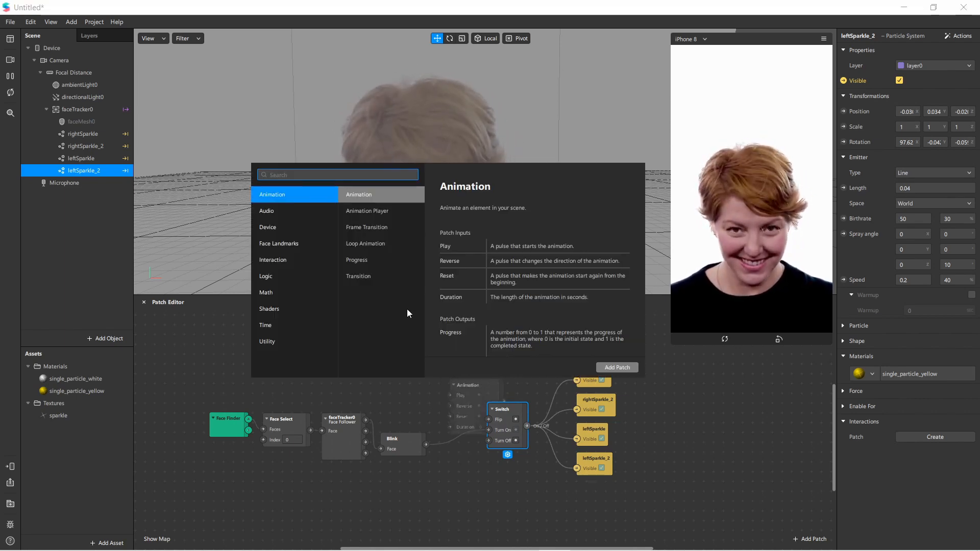
text(de)
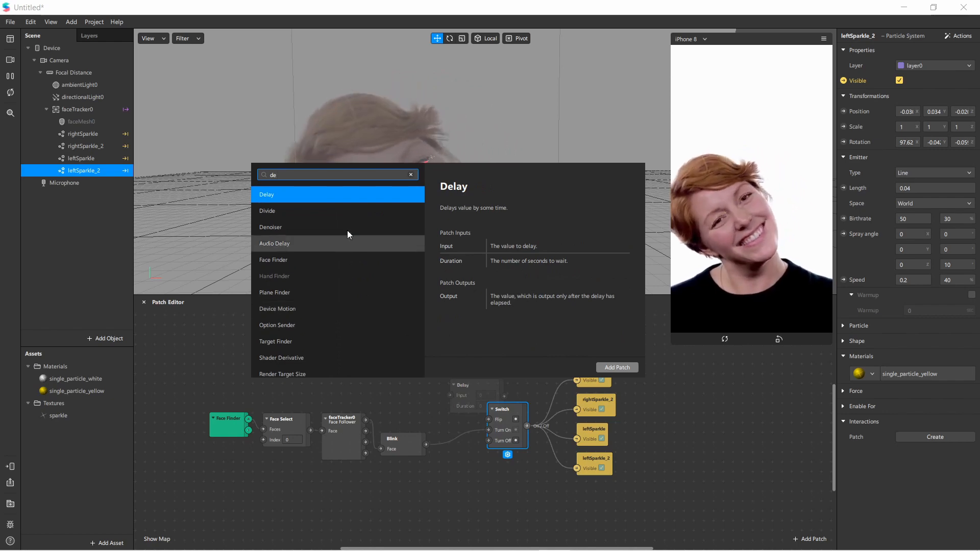
click(308, 194)
click(605, 368)
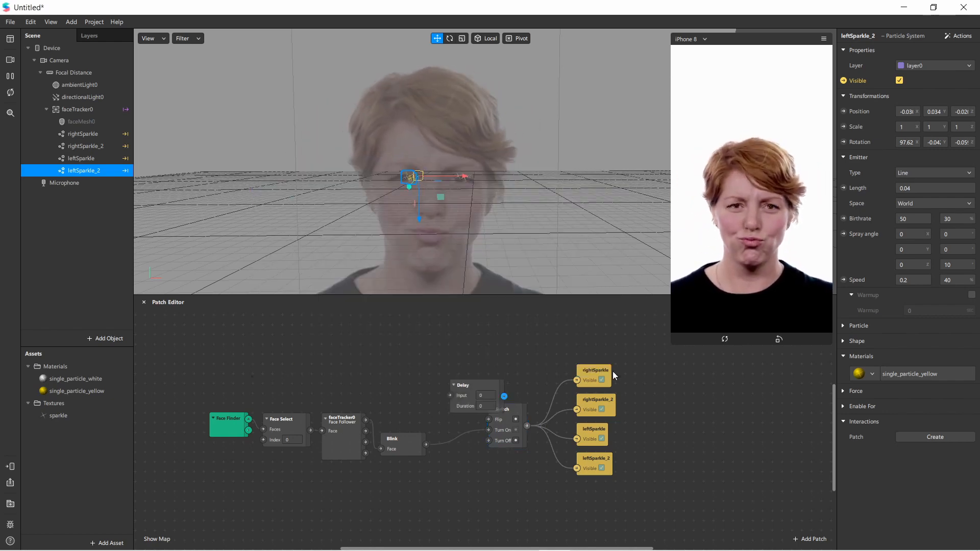
drag(481, 386, 460, 361)
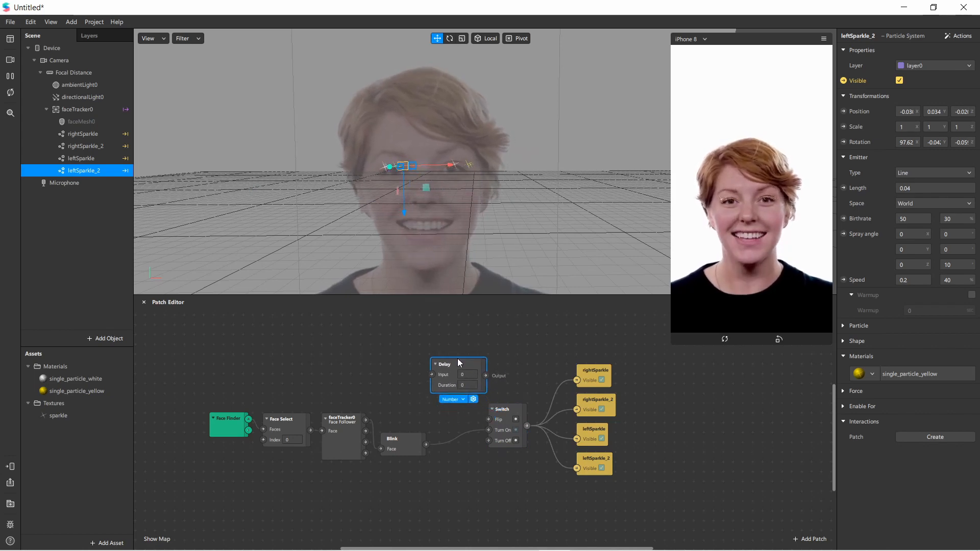
click(449, 396)
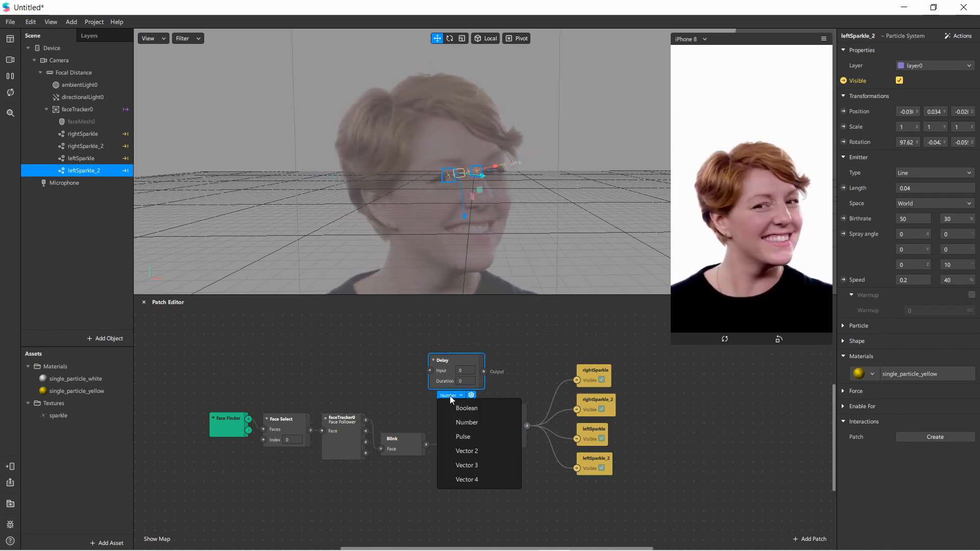
click(474, 438)
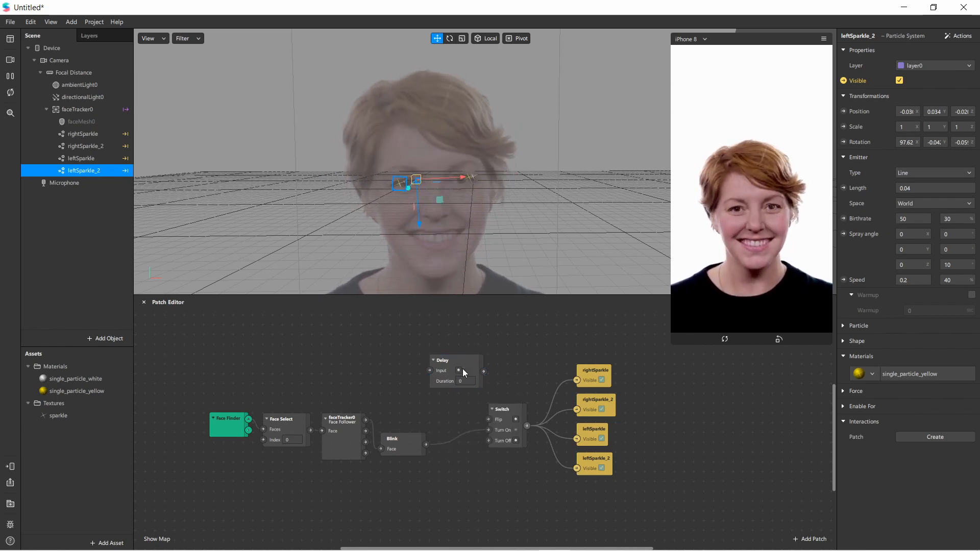
drag(470, 371, 470, 381)
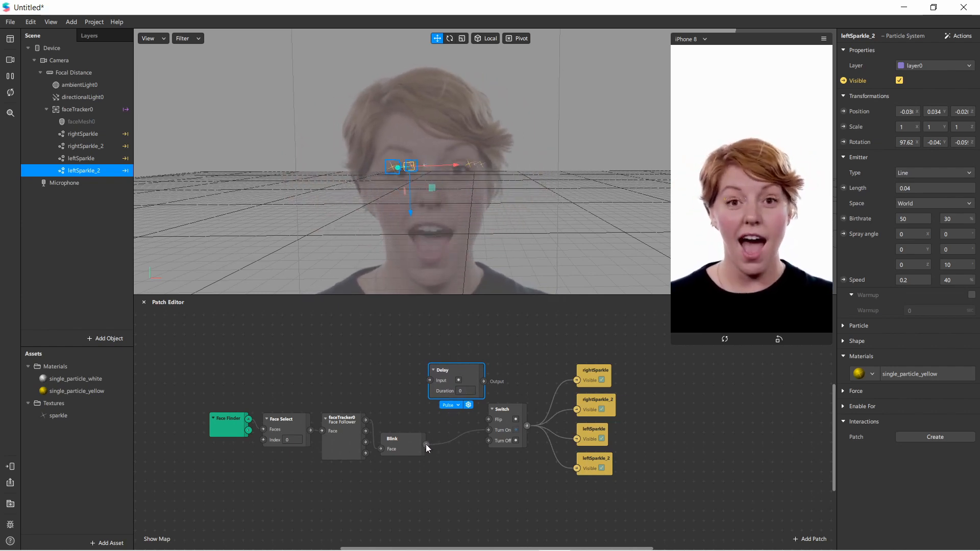
Step: Connect Blink's output to the Delay patch's Input and set the delay Duration to 2
drag(426, 444, 428, 380)
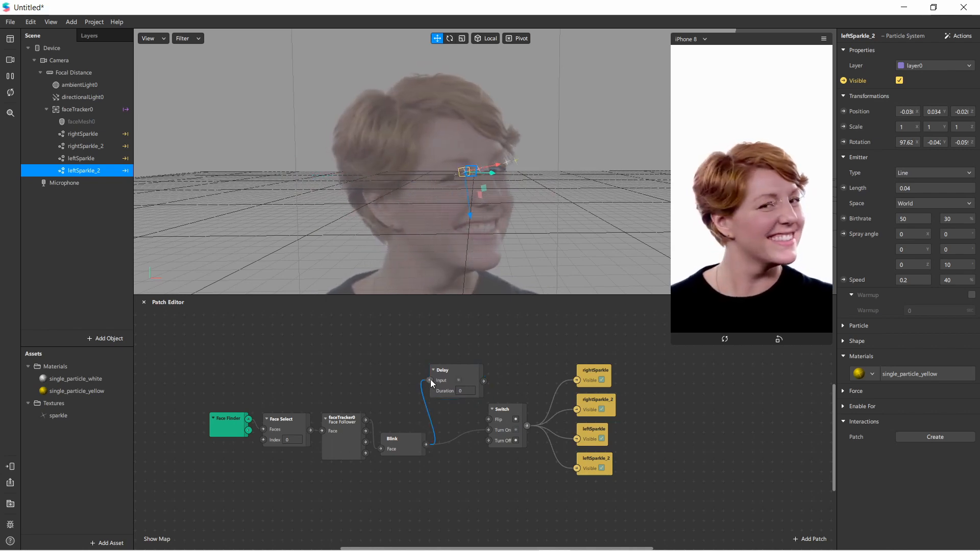
click(467, 391)
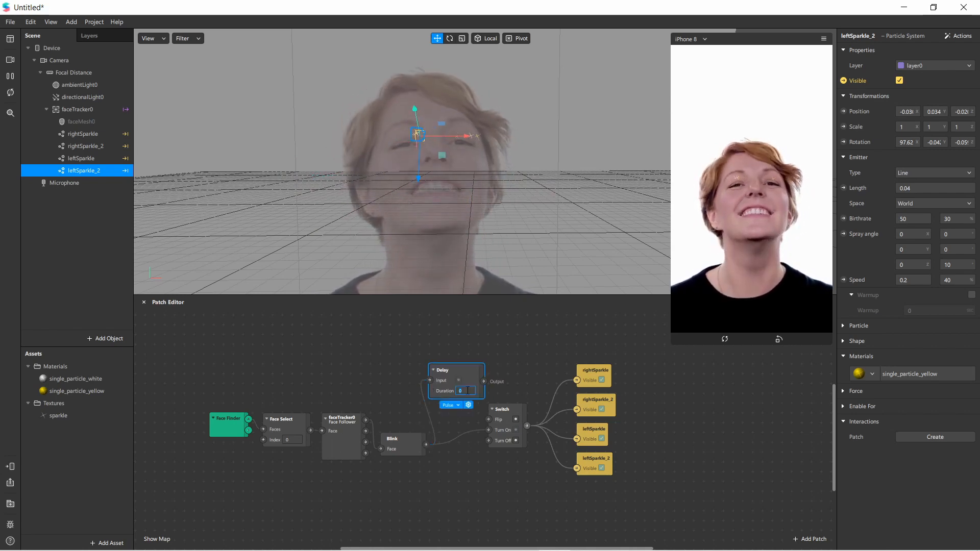
drag(461, 370, 457, 360)
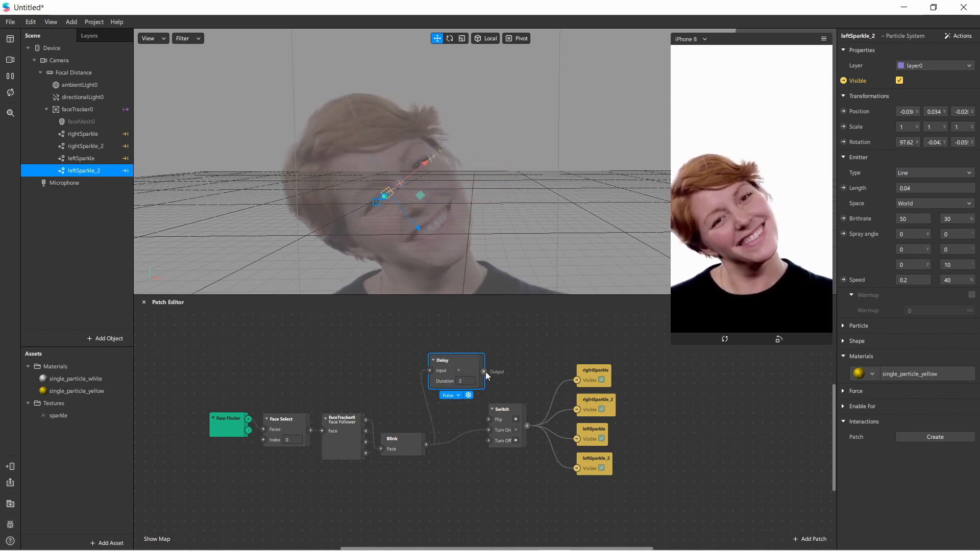
Step: Connect the Delay's Output to the Switch's Turn Off input and move the Switch patch lower, clear of Delay
drag(484, 371, 488, 440)
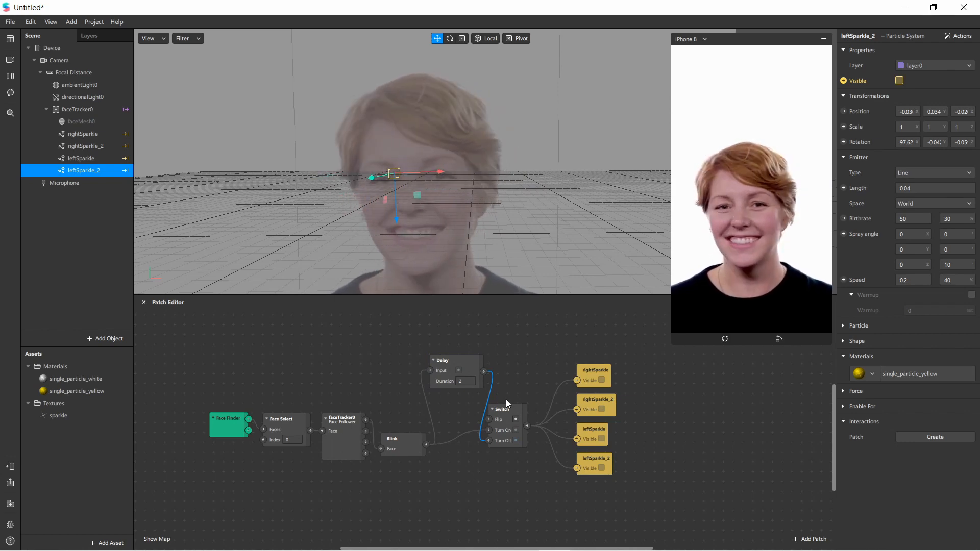
drag(507, 405, 526, 401)
click(406, 445)
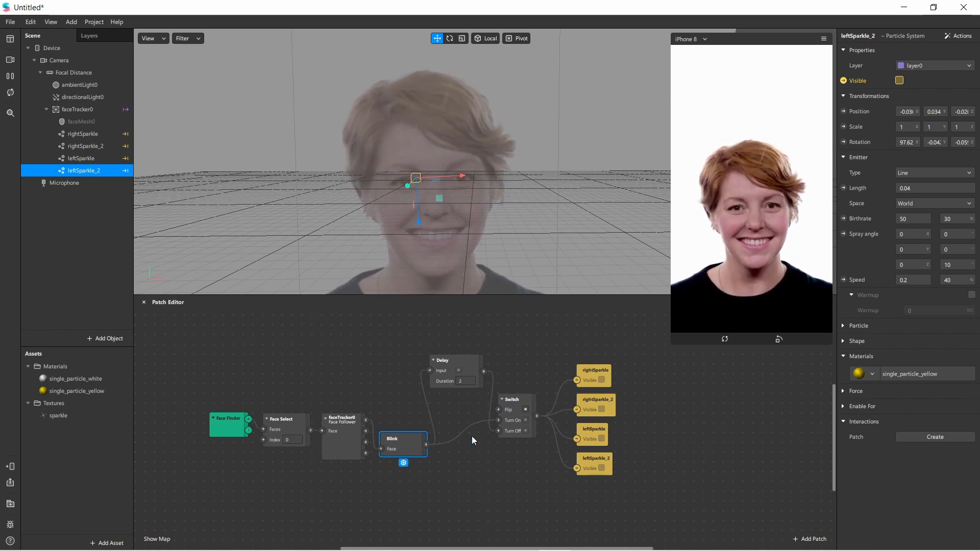
drag(509, 411, 495, 440)
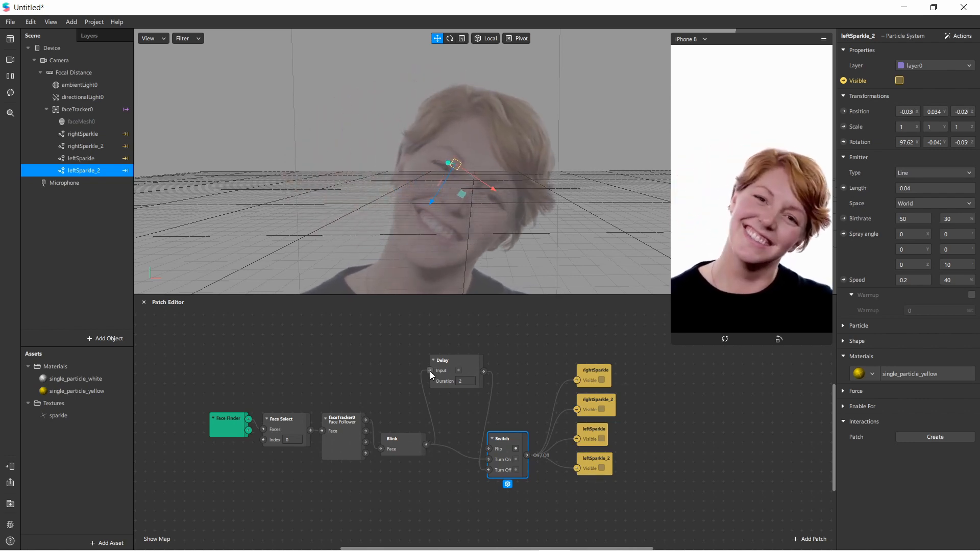
click(452, 360)
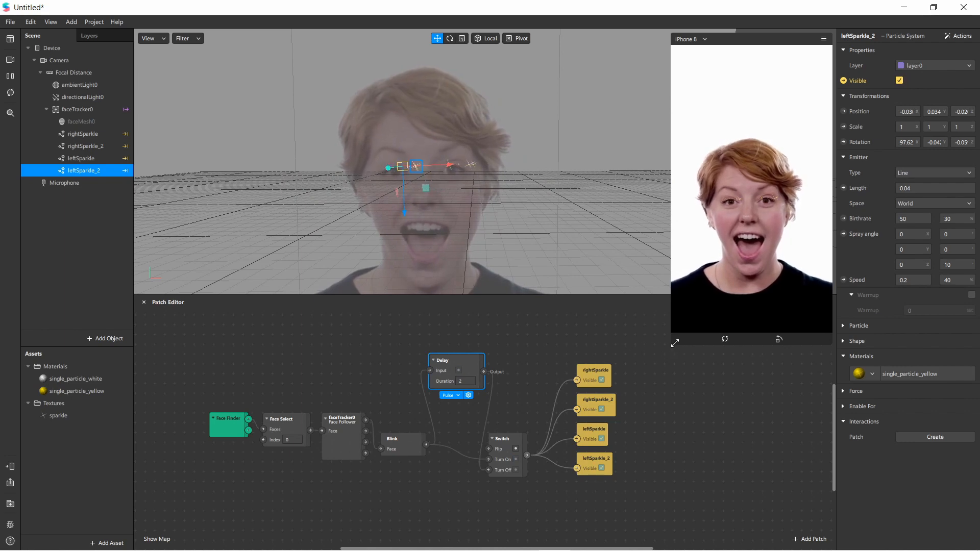
Step: Enlarge the iPhone 8 preview as far as possible without covering the sparkle patches
drag(673, 340, 599, 493)
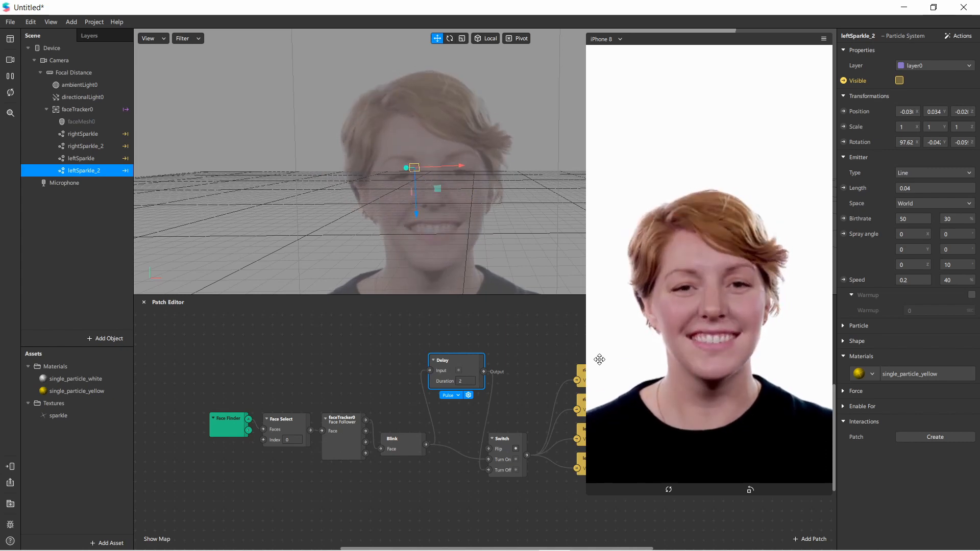
drag(591, 491, 632, 414)
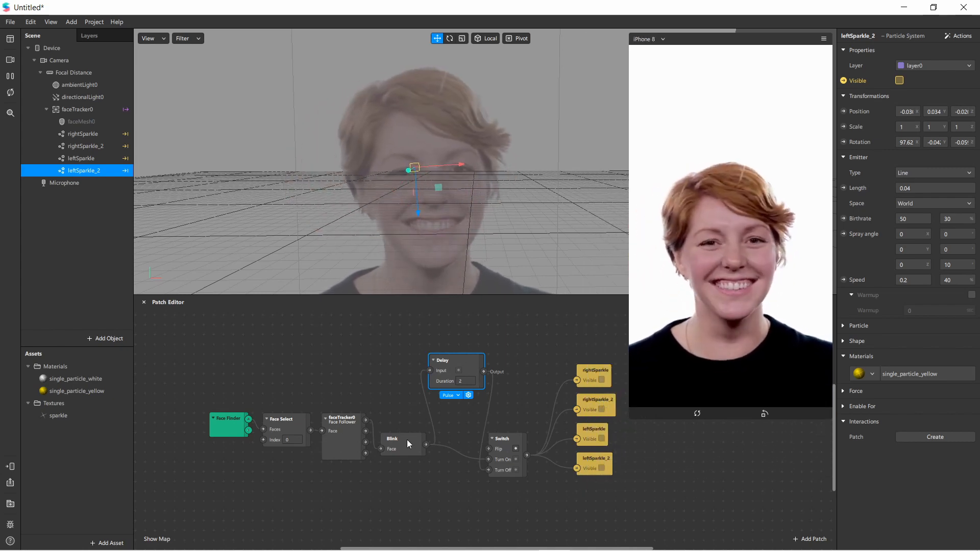
click(454, 422)
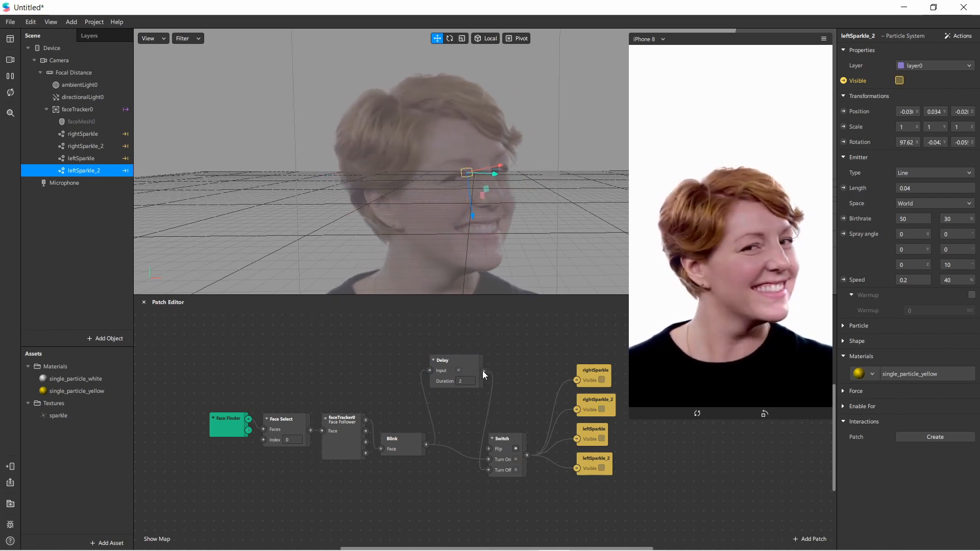
Step: Try a Duration of 5 on the Delay patch and restore it to 2
click(470, 381)
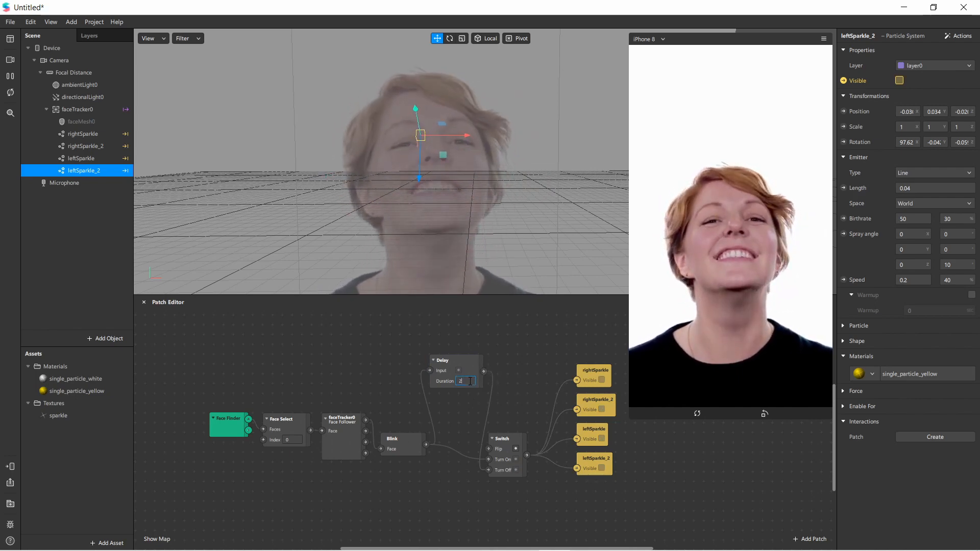
text(5)
key(Return)
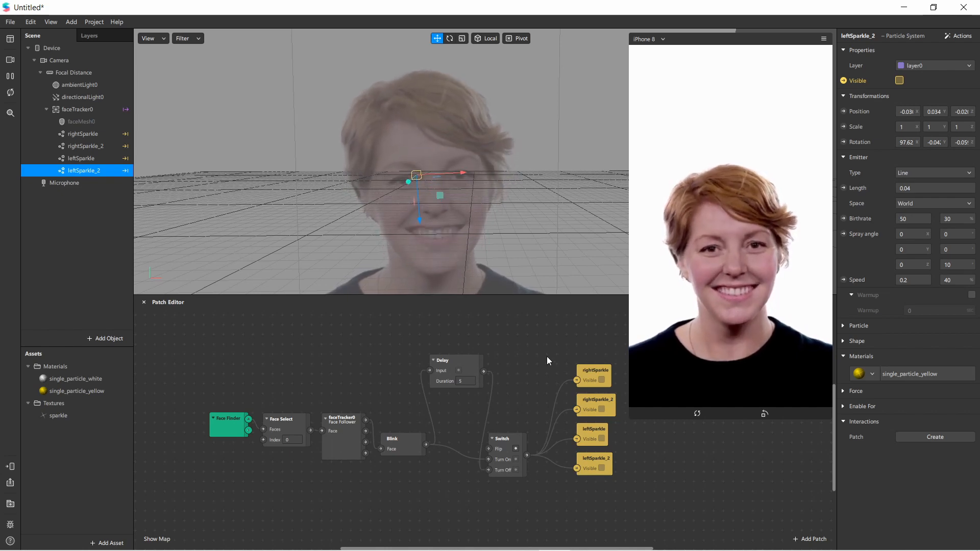
double_click(470, 379)
text(2)
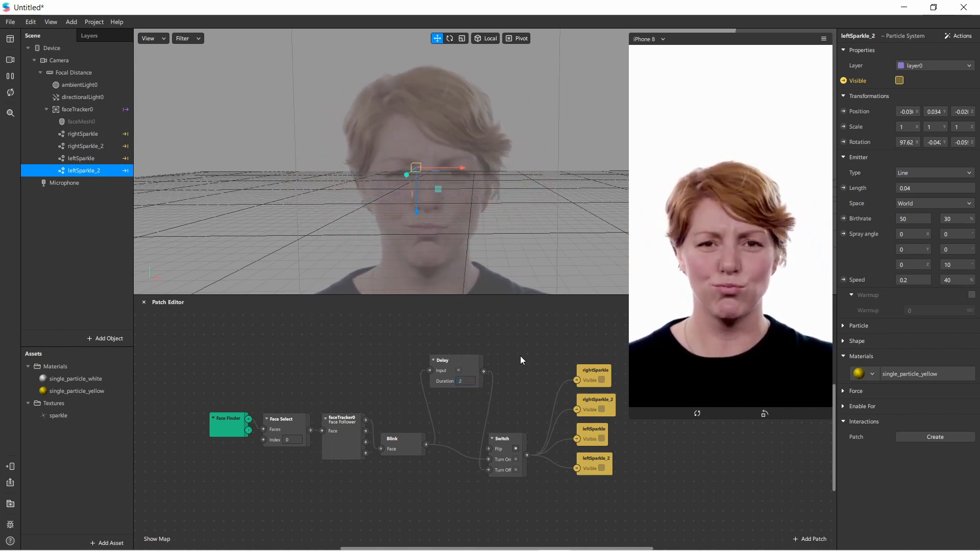
click(521, 361)
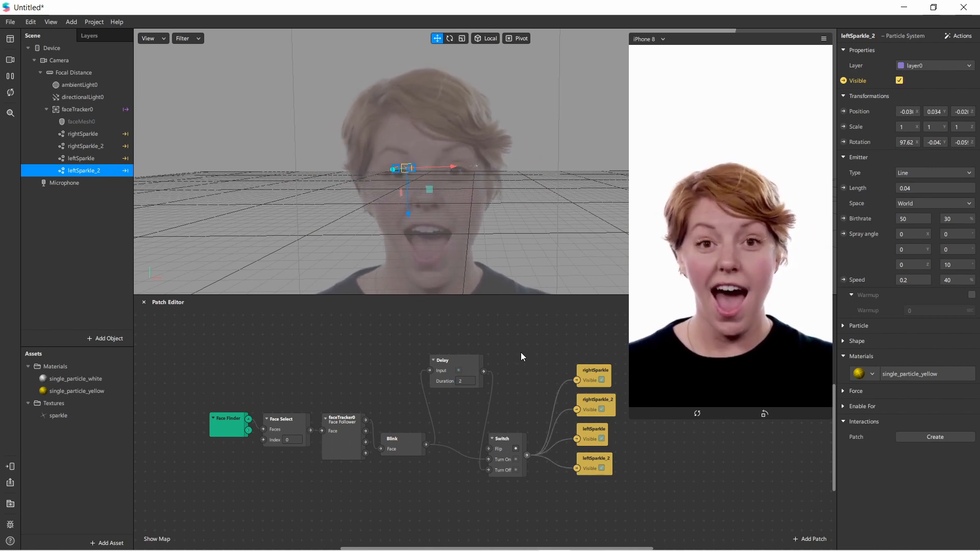
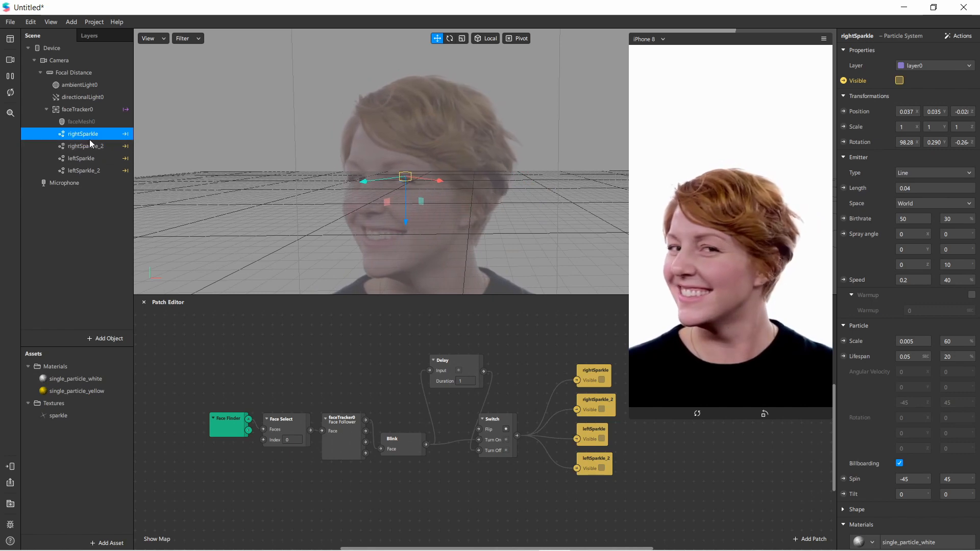
Step: Inspect the single_particle_yellow material and select all four sparkle particle systems, rightSparkle through leftSparkle_2
click(96, 391)
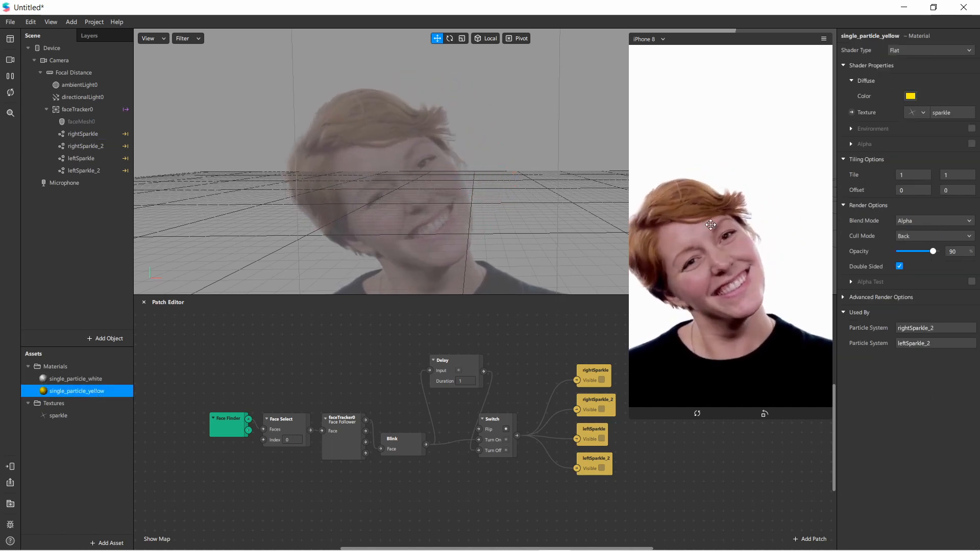
shift+click(82, 172)
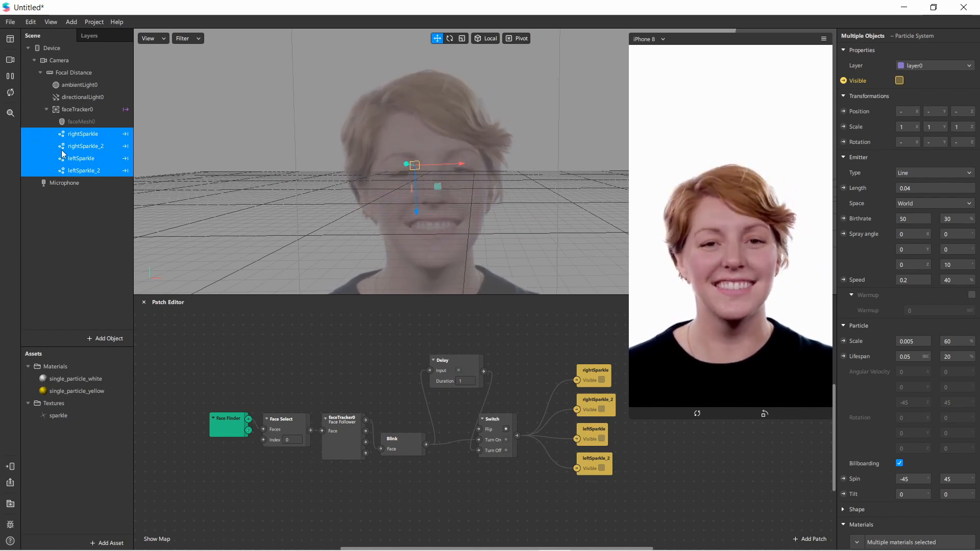
click(77, 134)
shift+click(76, 146)
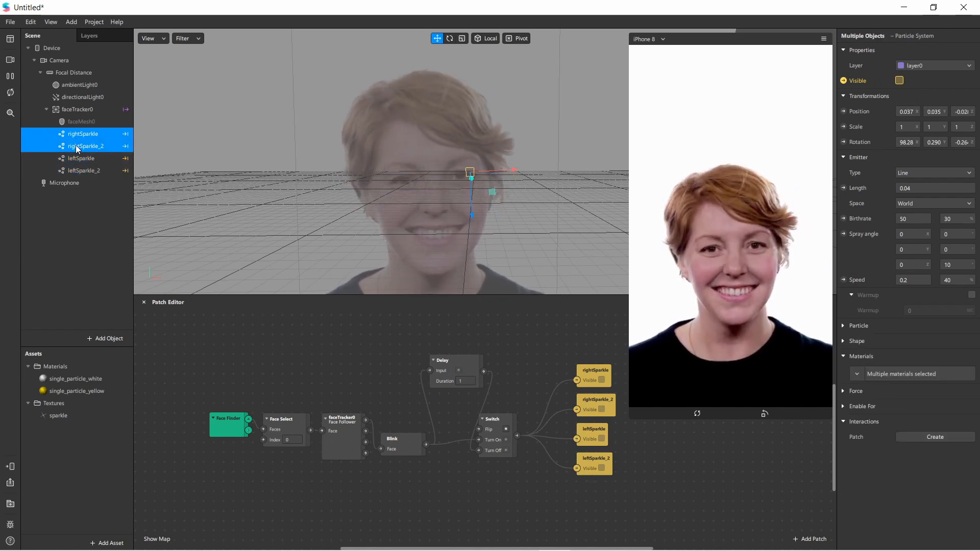
shift+click(76, 159)
click(82, 135)
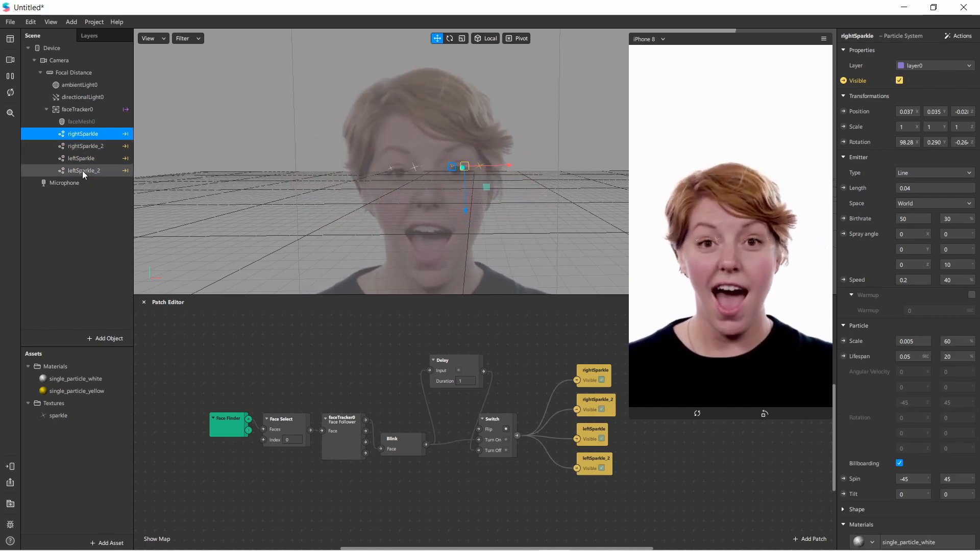
shift+click(82, 170)
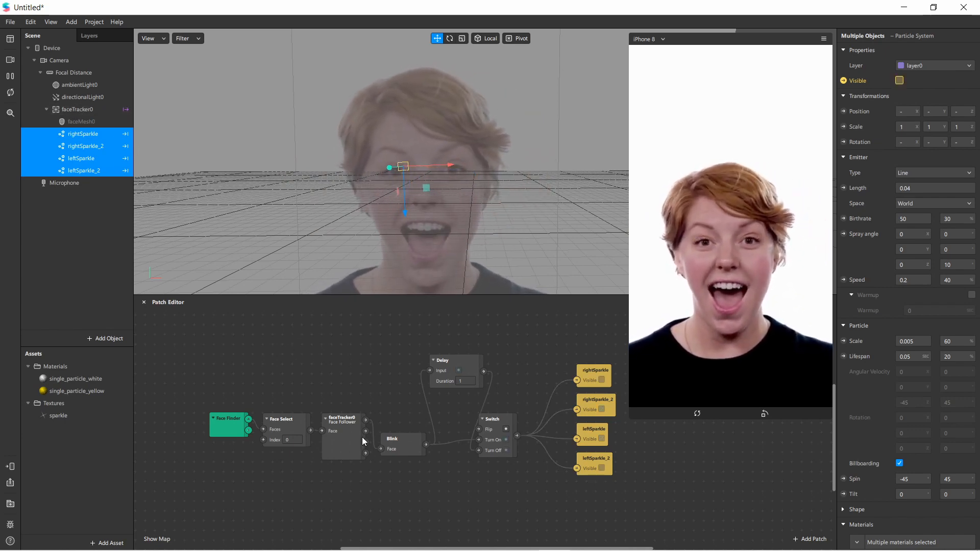
right_click(366, 365)
text(bl)
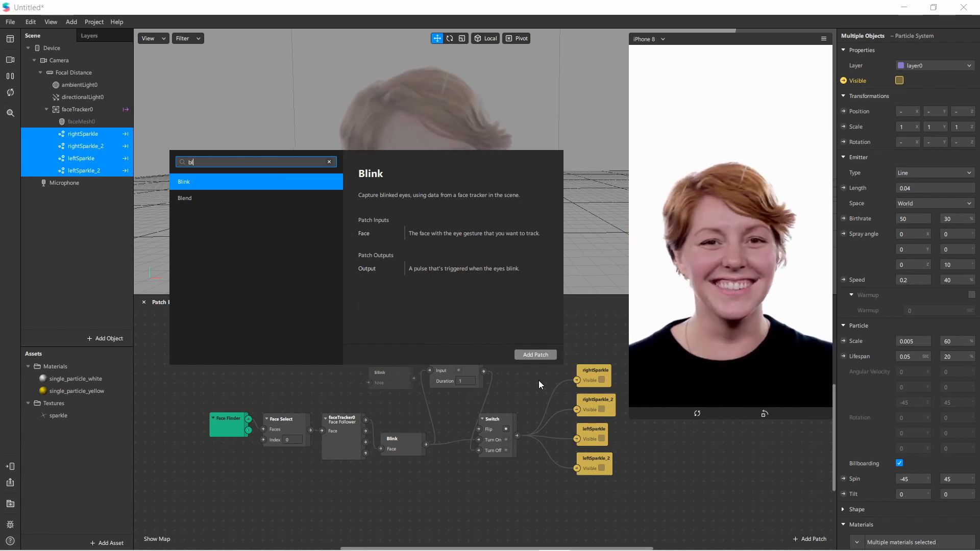
click(526, 383)
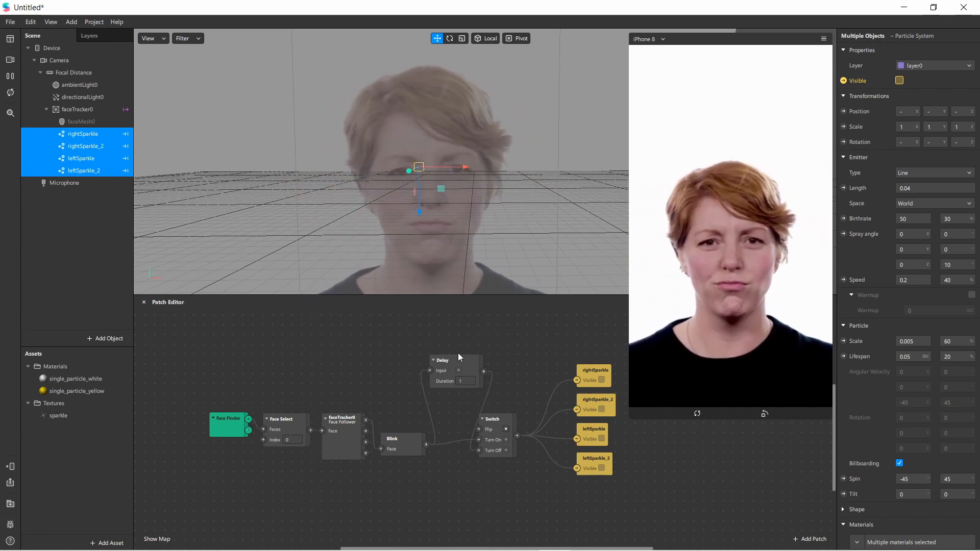
Step: Move the Delay patch slightly up and to the left, above the Blink patch, and leave it deselected
click(404, 447)
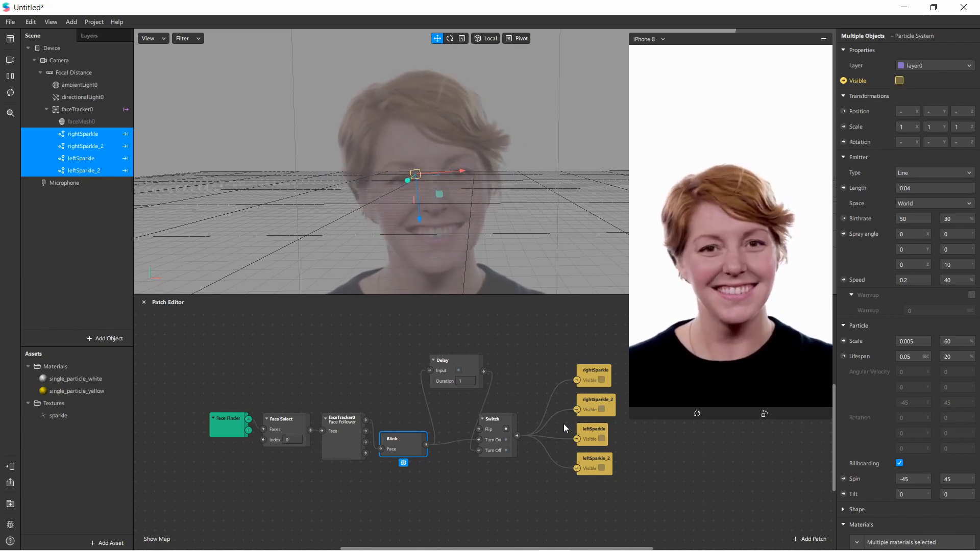
click(590, 373)
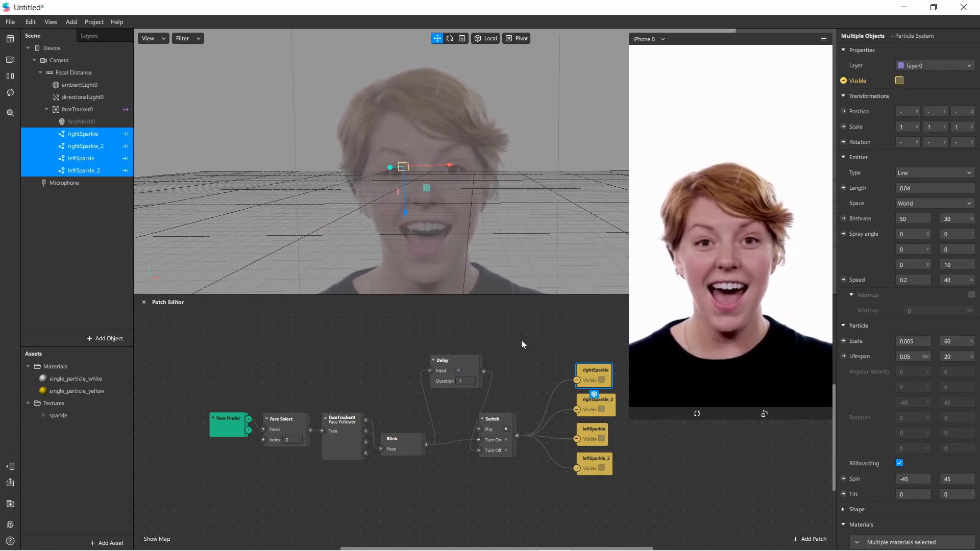
click(447, 360)
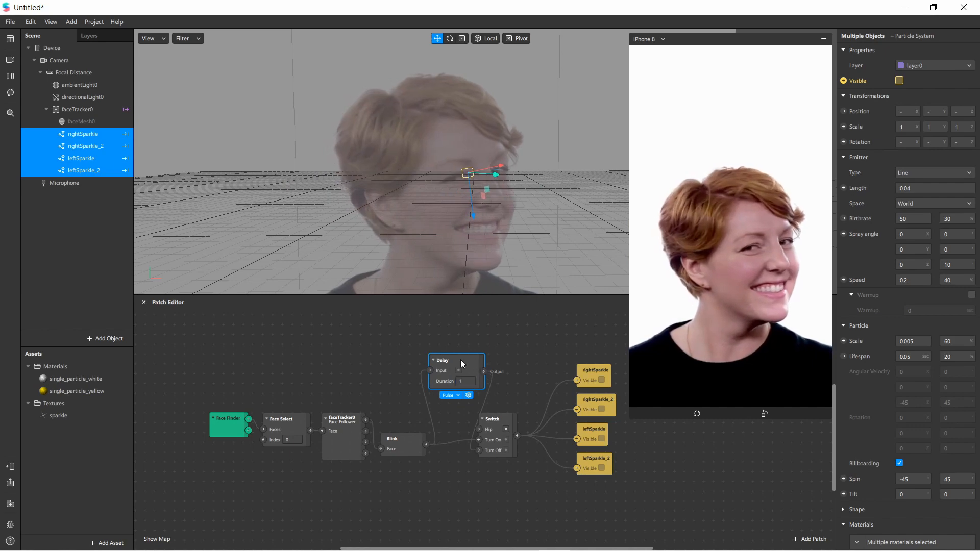
drag(462, 362, 445, 352)
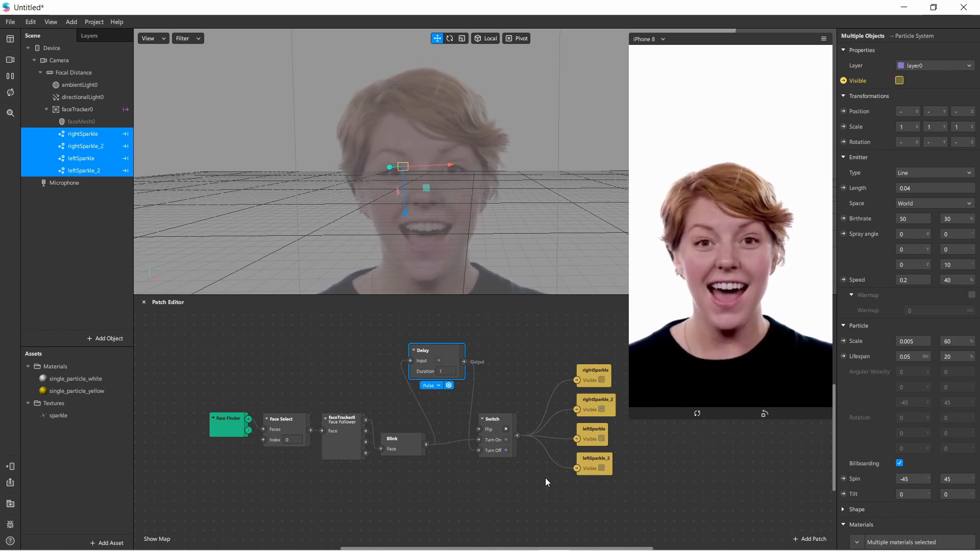
click(524, 377)
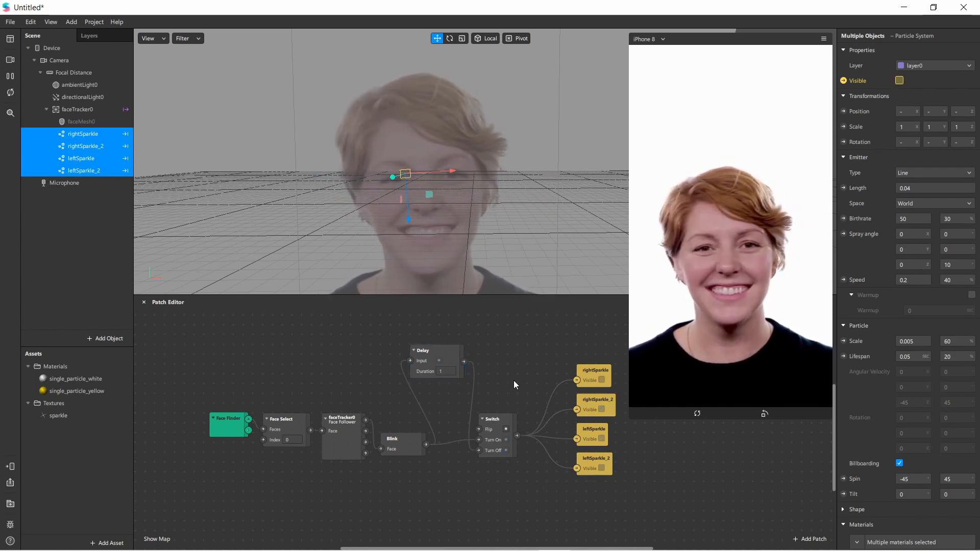